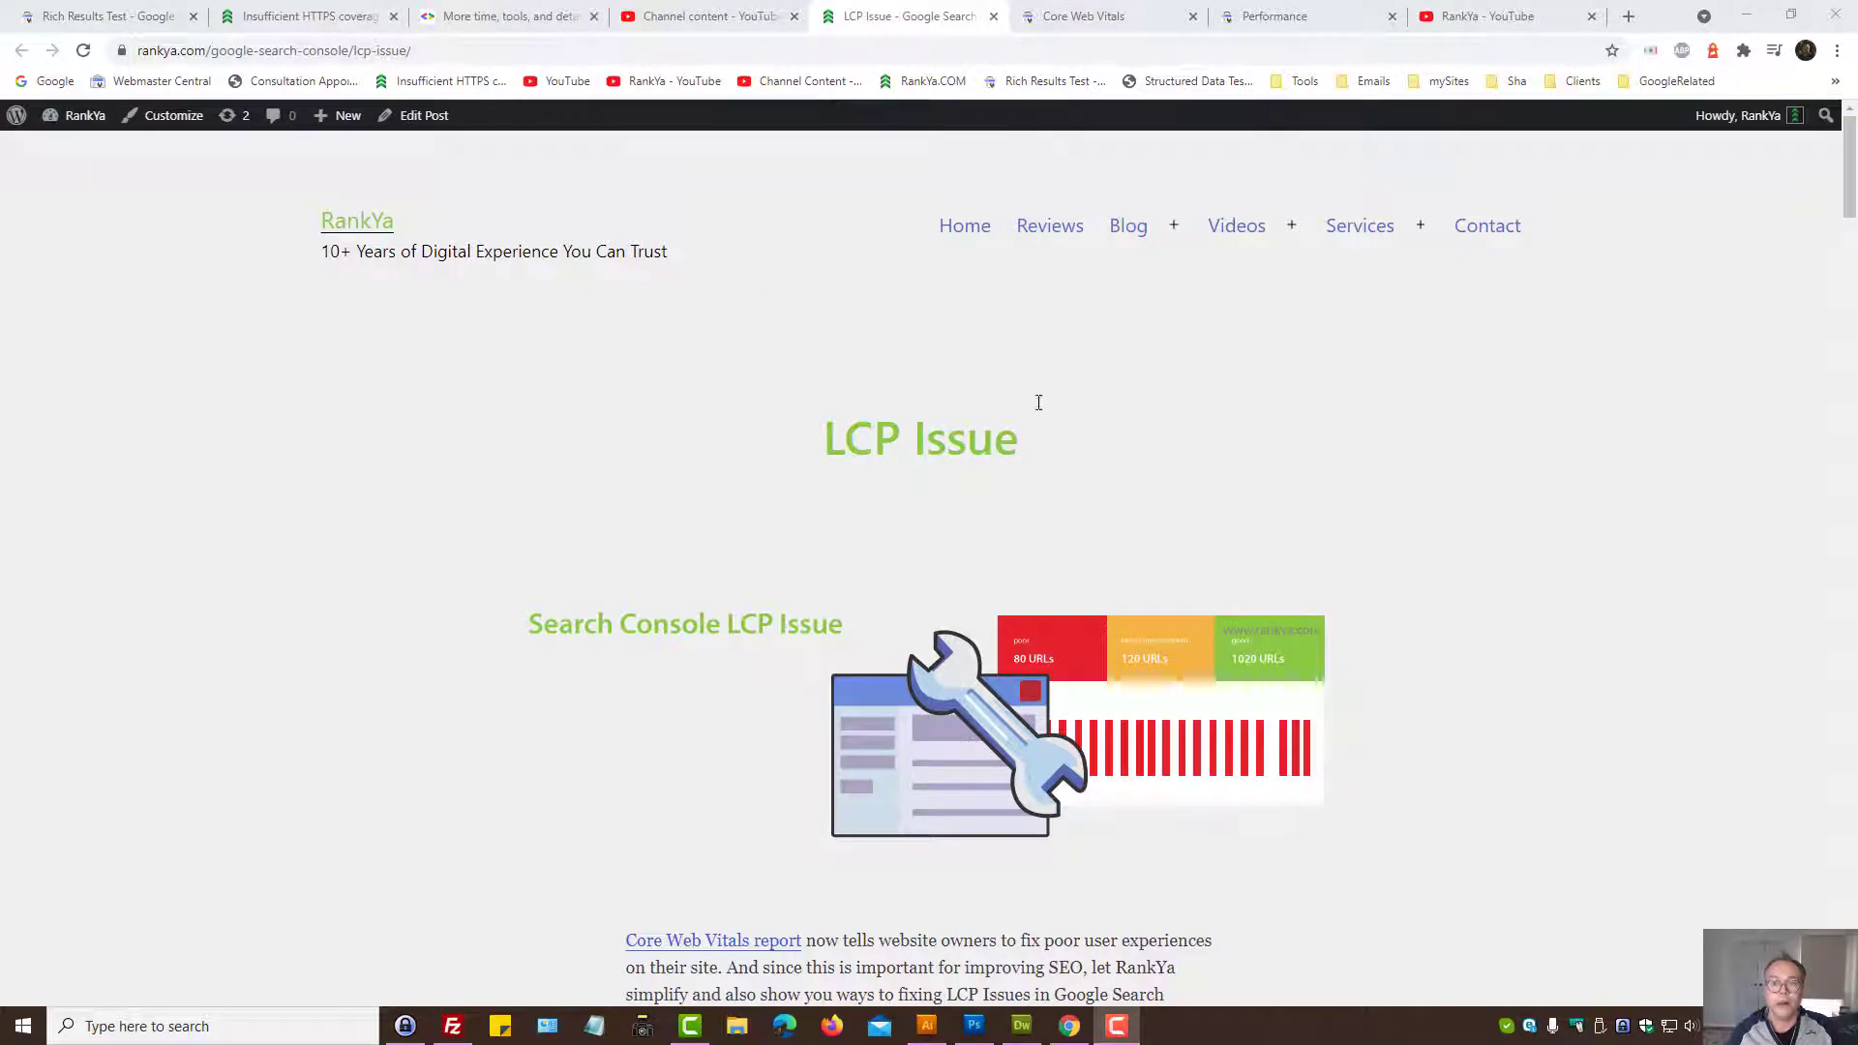
# Step: Glance at the Core Web Vitals overview, then return to the LCP Issue article and clear the heading selection
pyautogui.click(1077, 16)
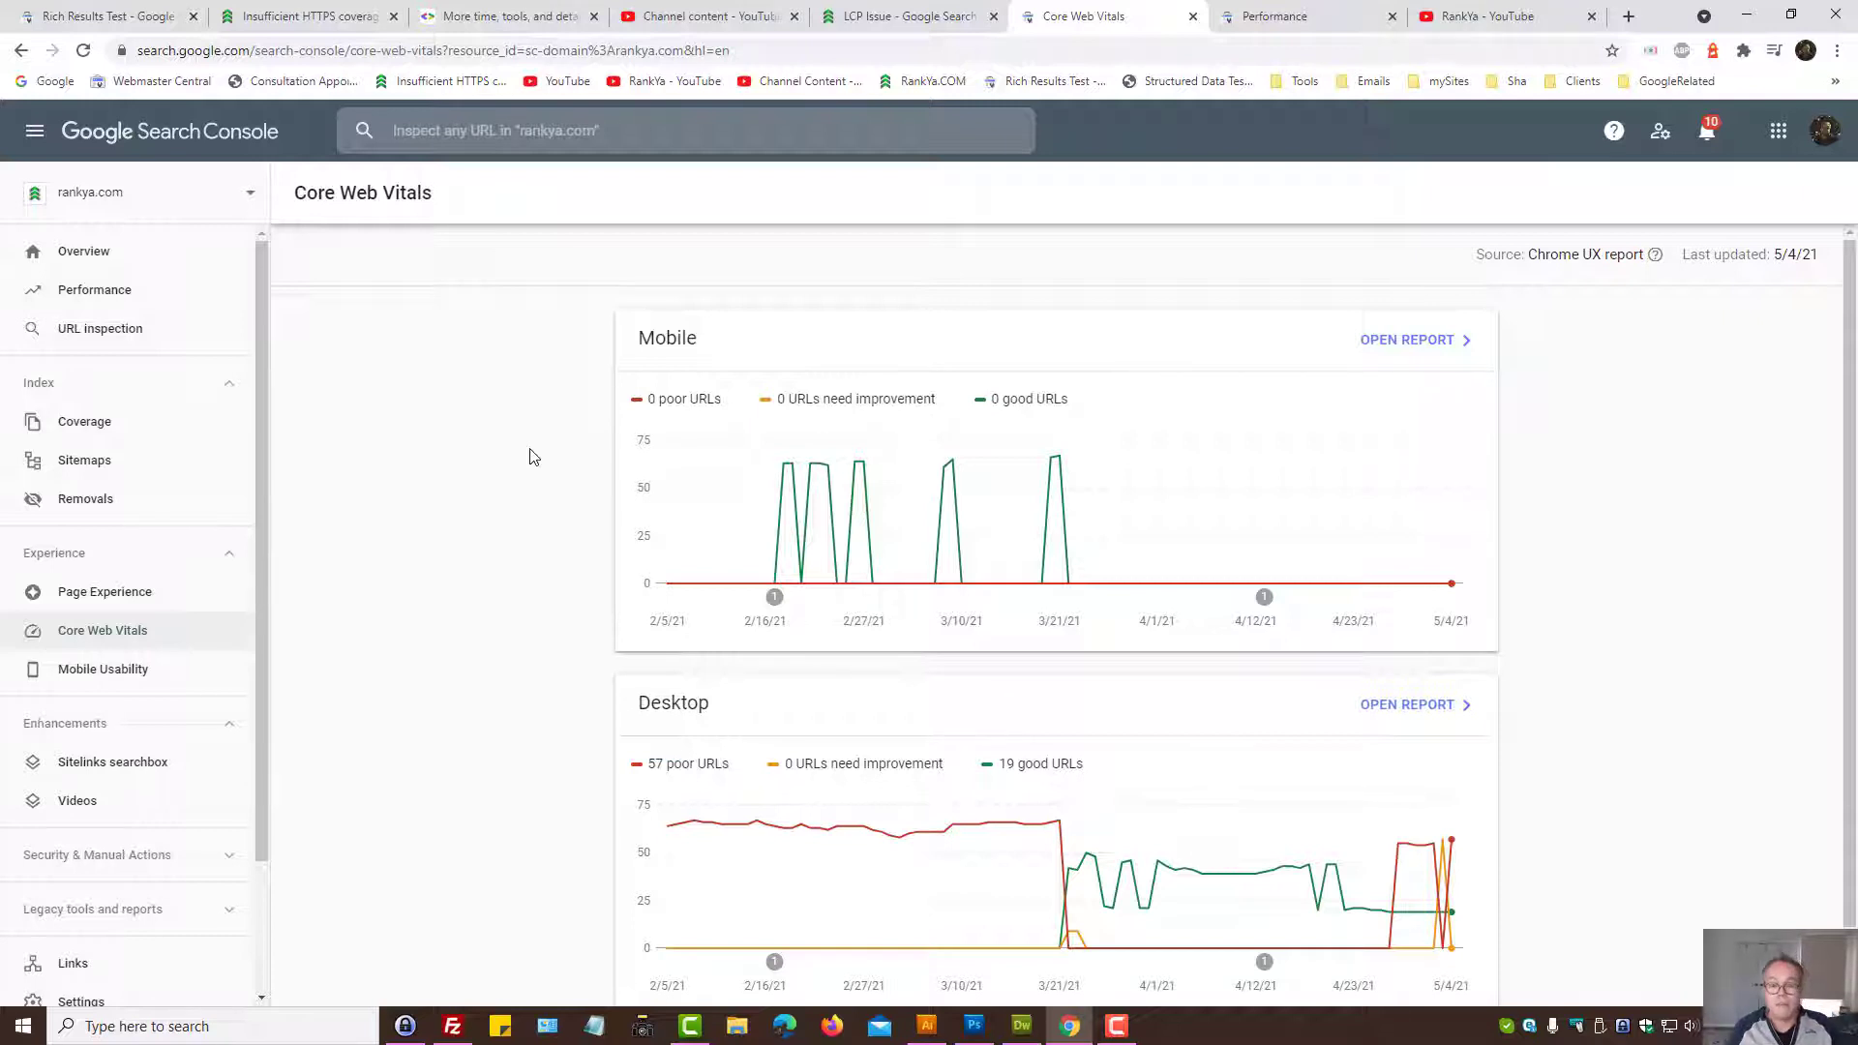
pyautogui.click(890, 19)
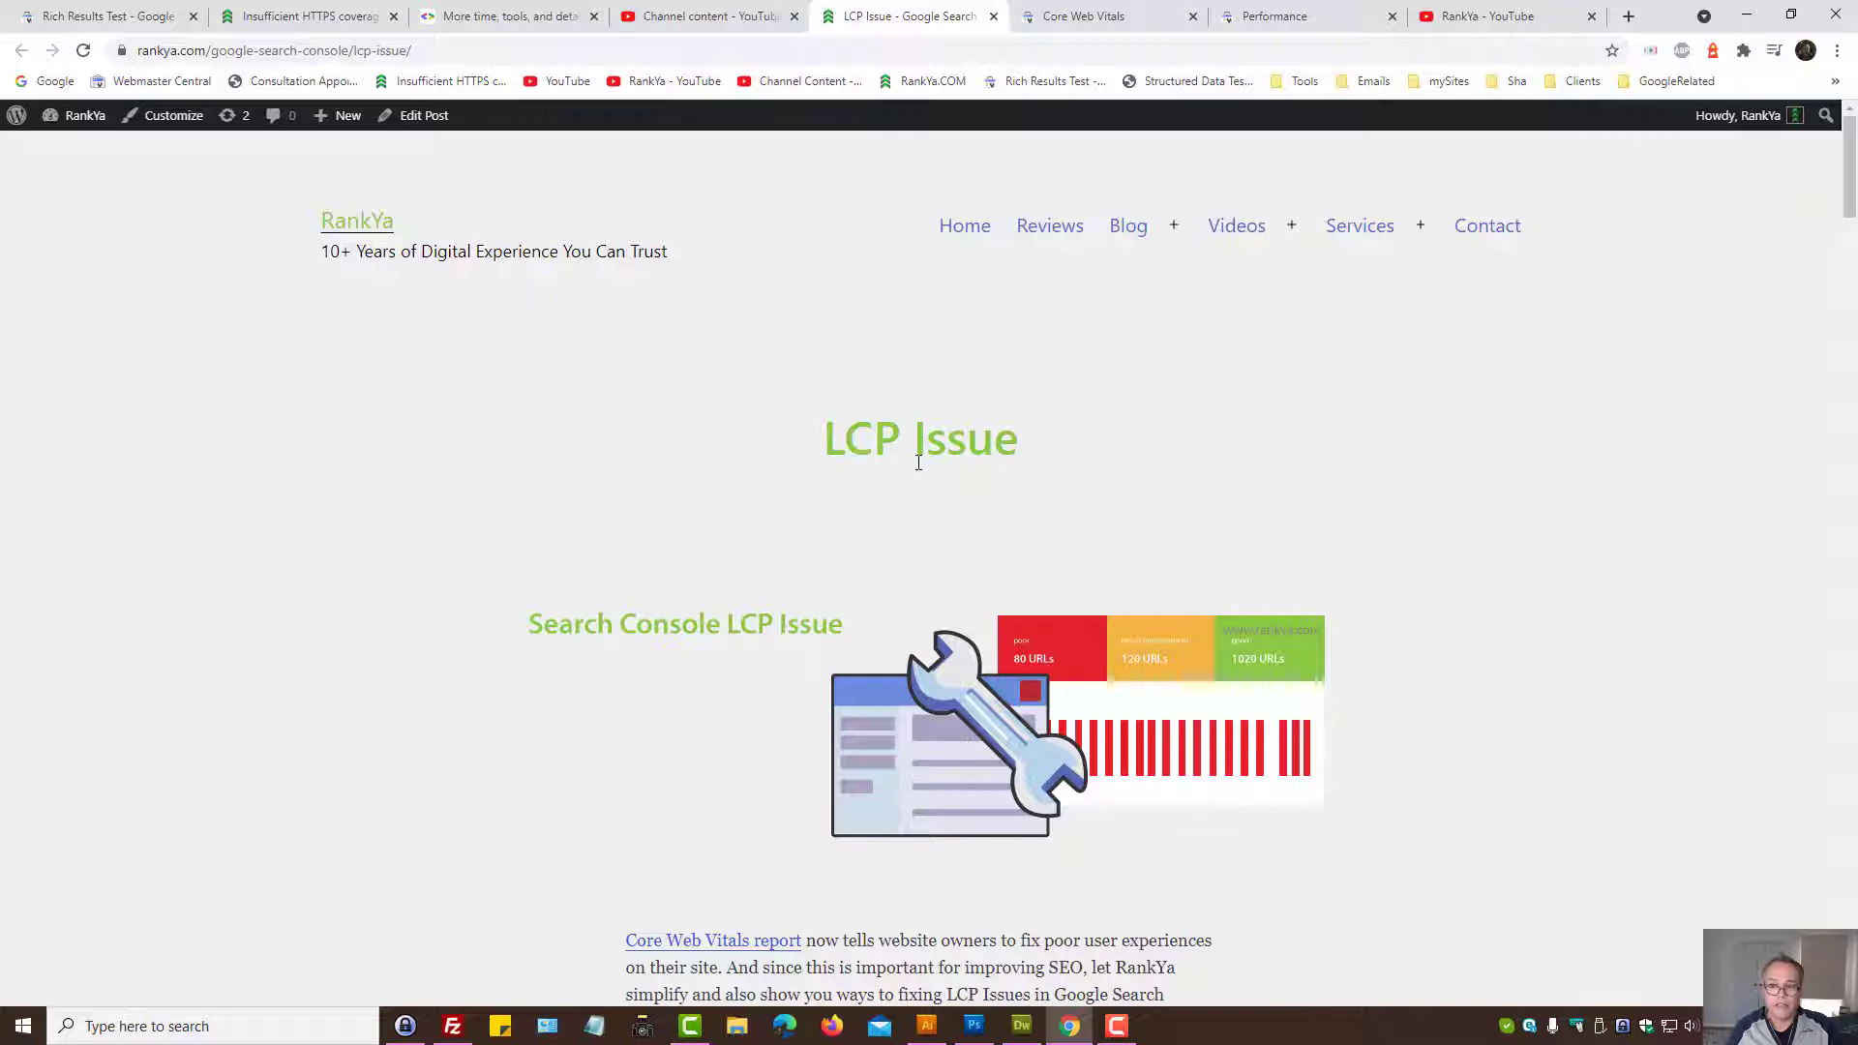
pyautogui.scroll(-1, 917, 461)
pyautogui.scroll(-3, 918, 462)
pyautogui.scroll(-1, 919, 461)
pyautogui.scroll(-3, 918, 465)
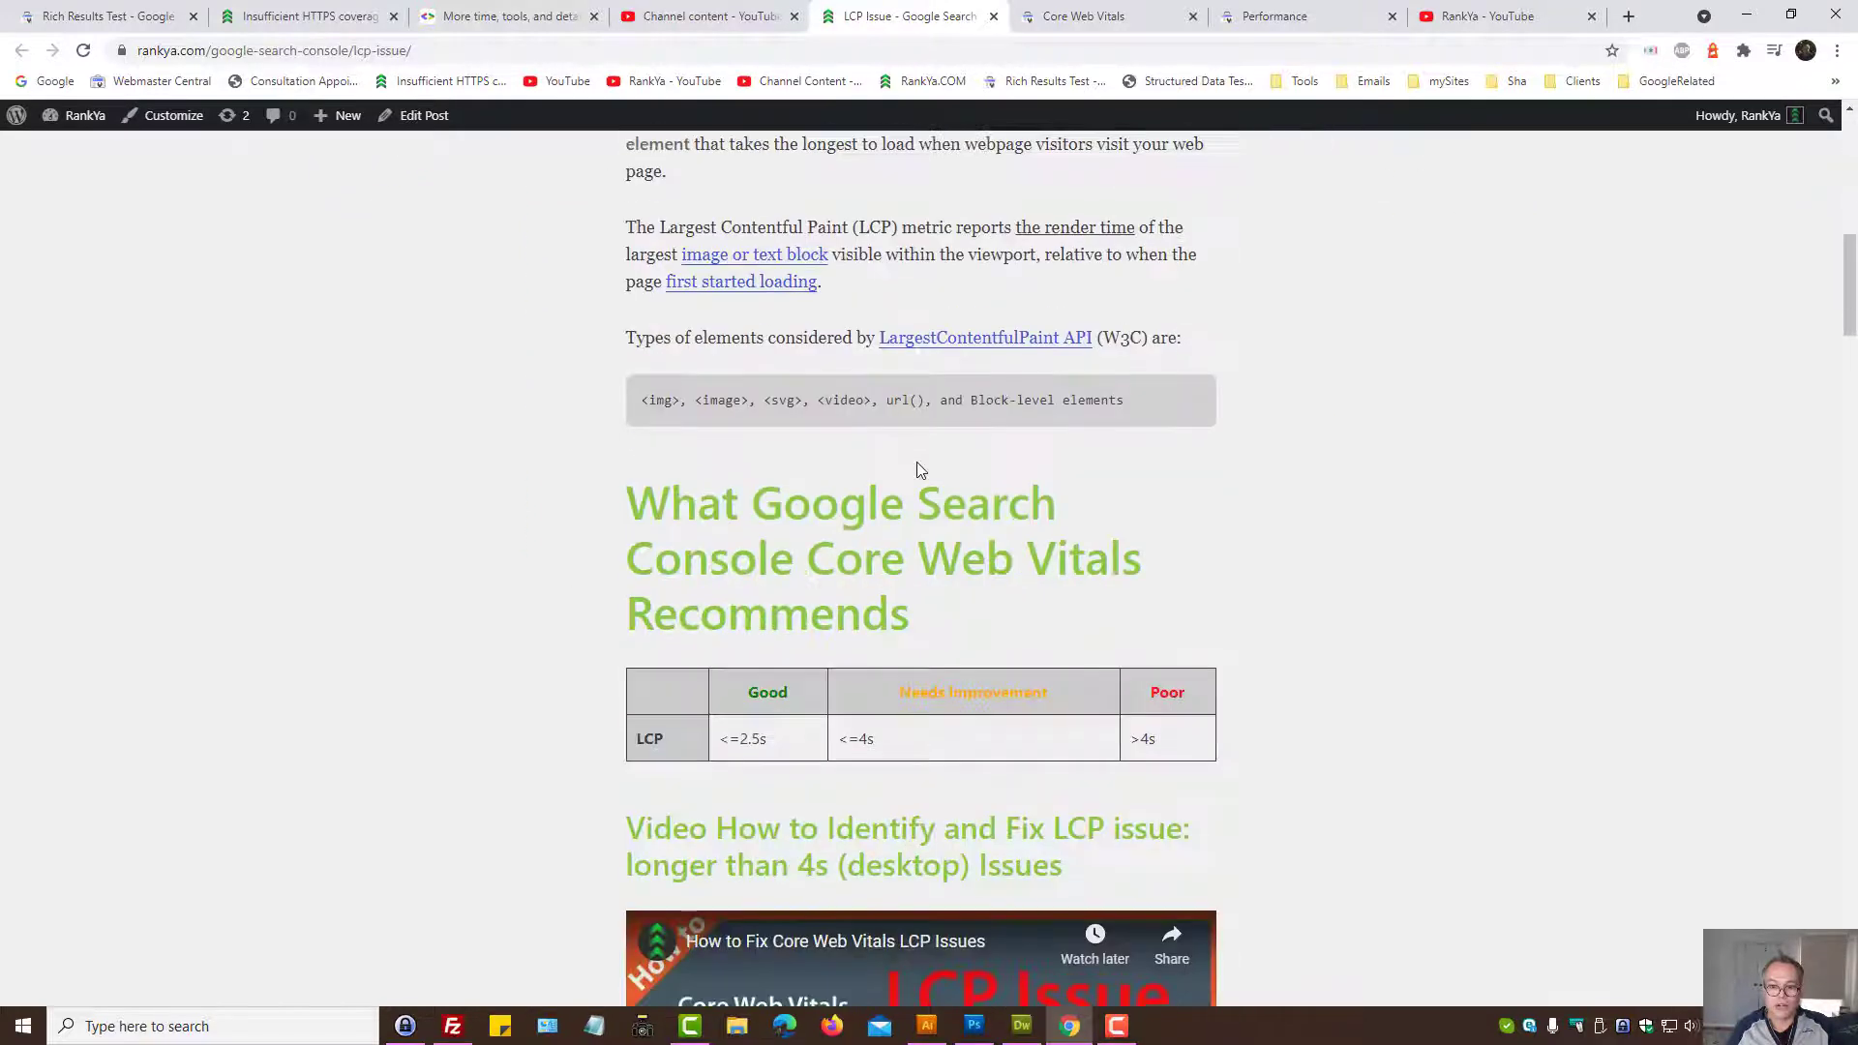
pyautogui.scroll(8, 932, 447)
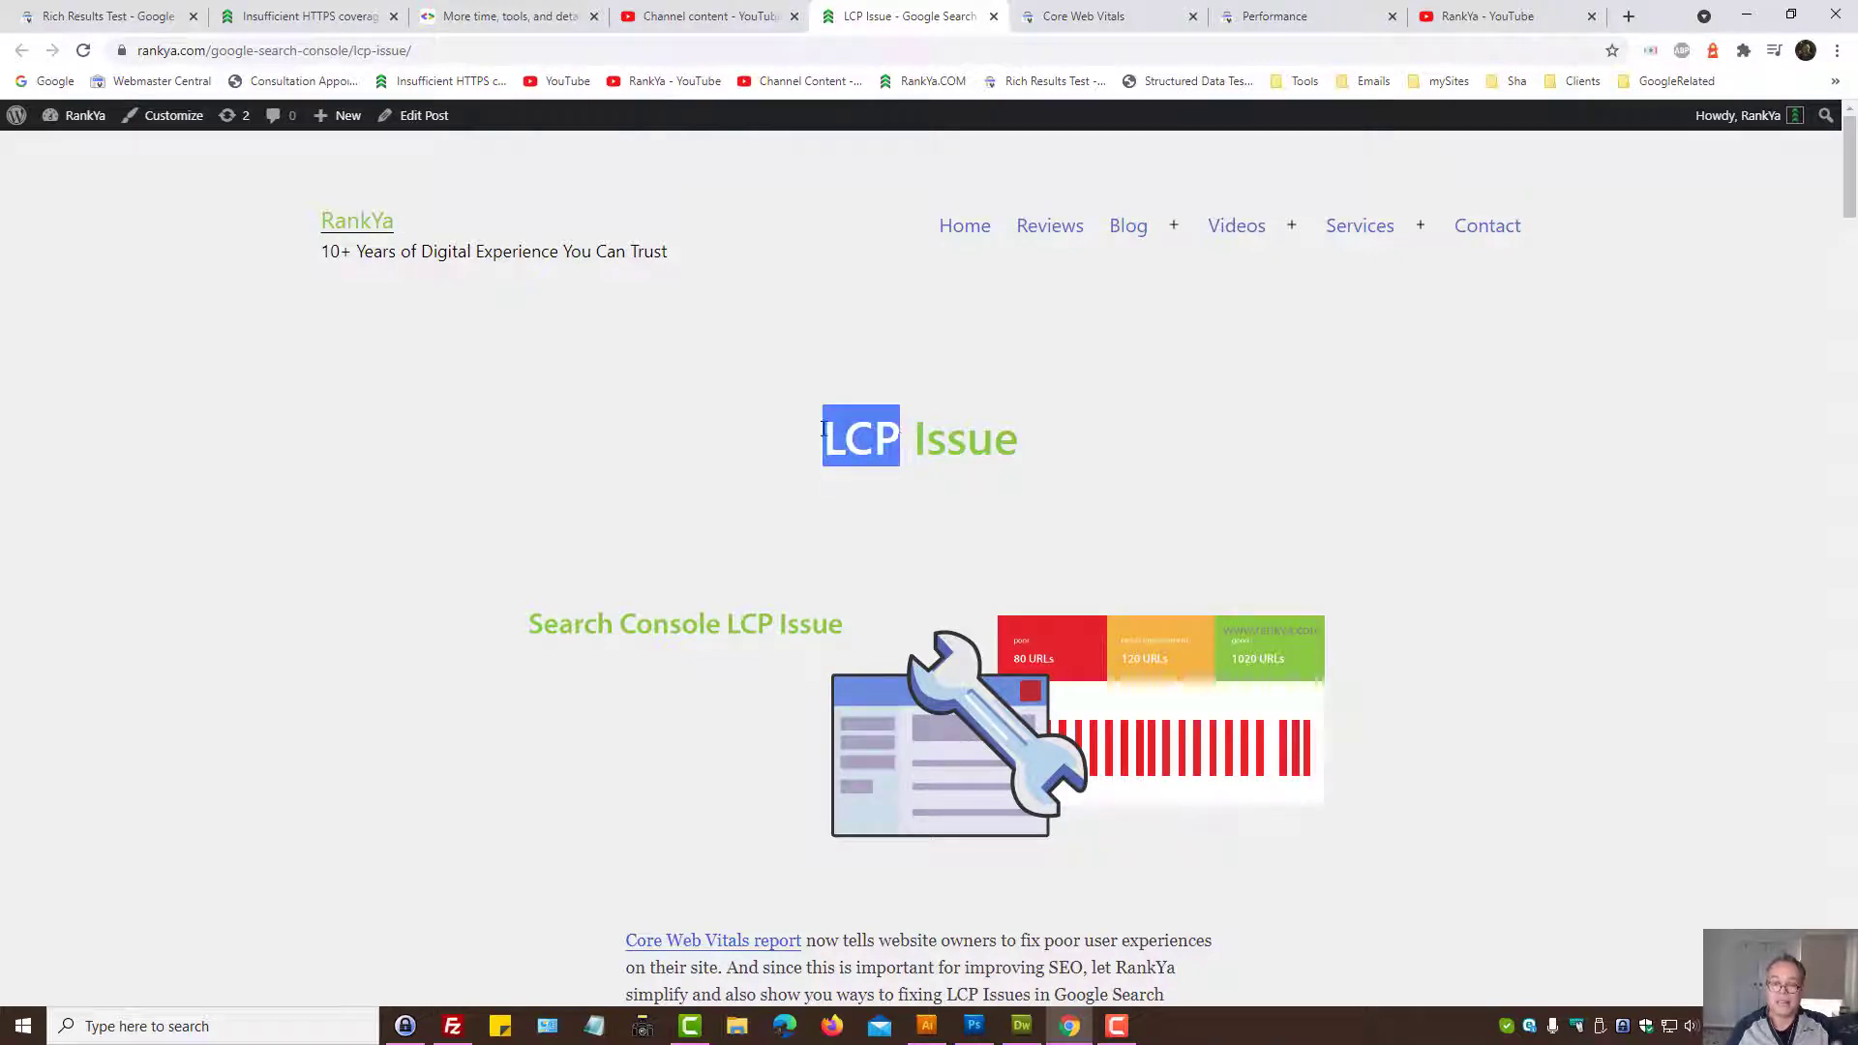
pyautogui.click(712, 431)
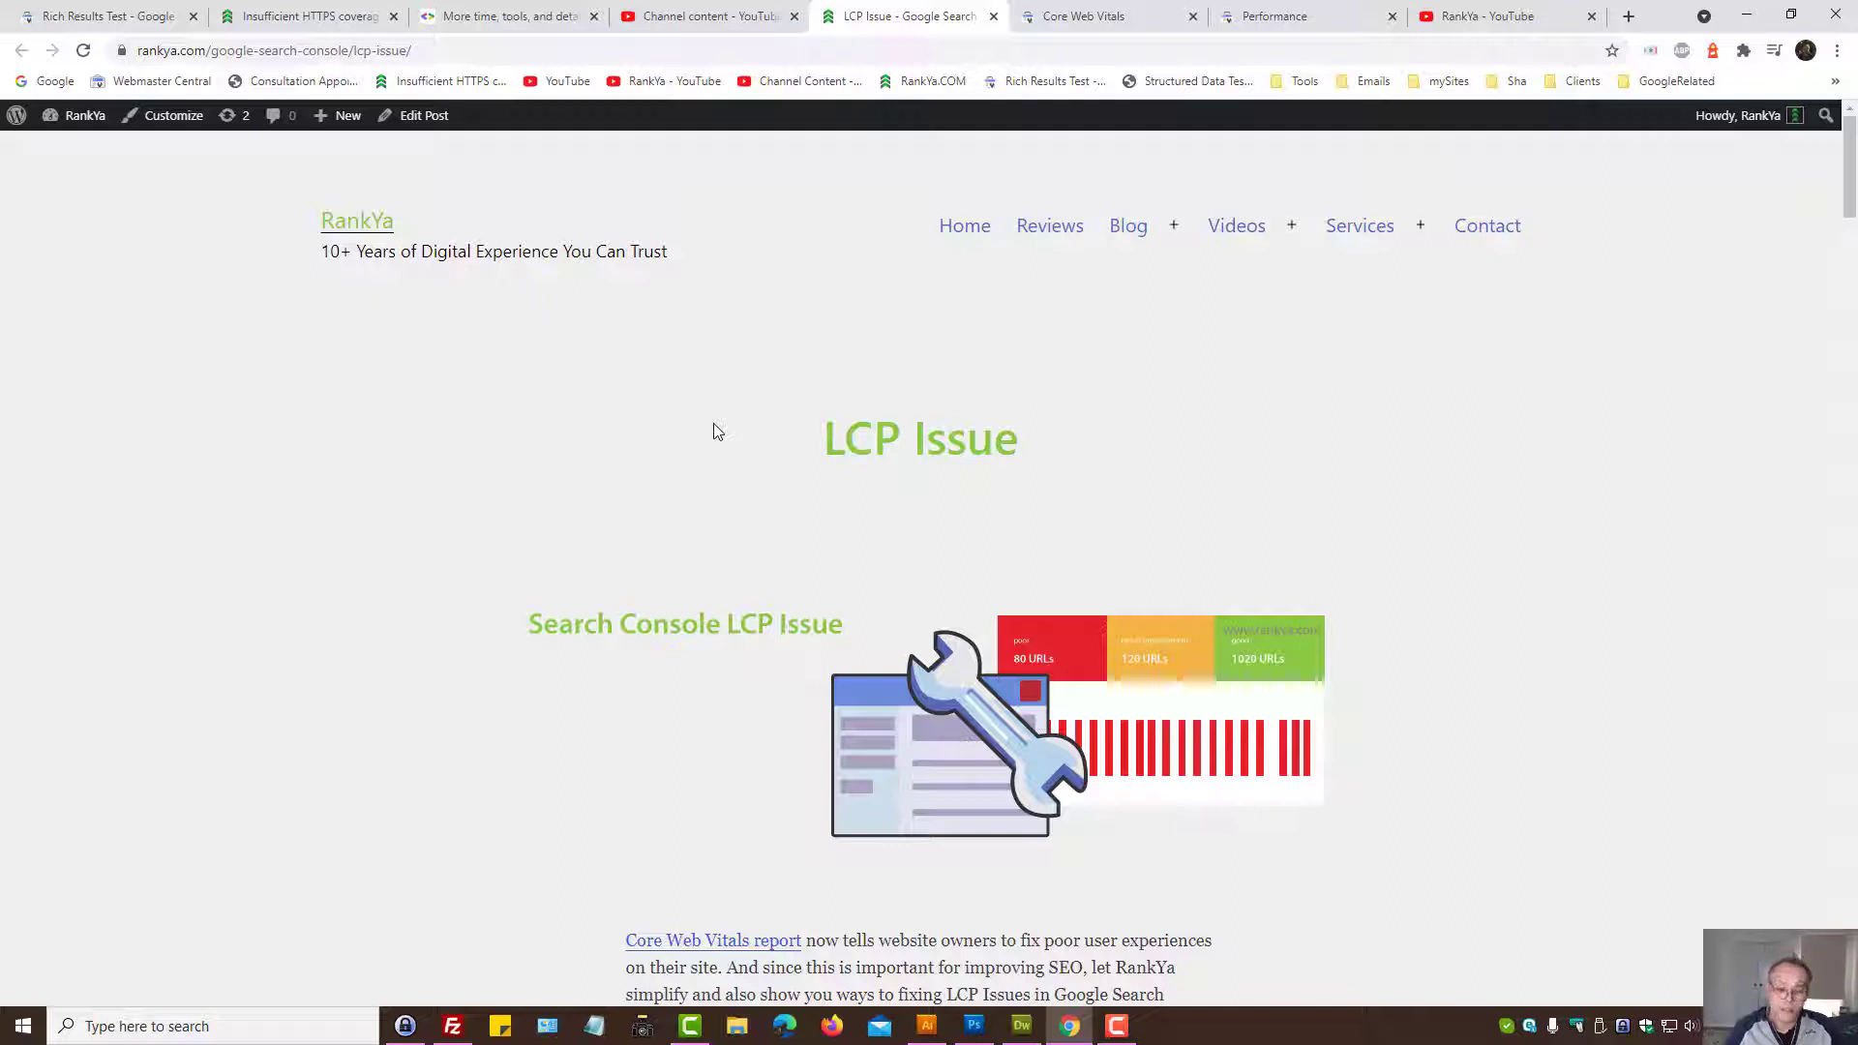
# Step: Emulate an iPhone 6/7/8 viewport for the article to see the hero image, then switch emulation off
pyautogui.hotkey('ctrl', 'shift', 'i')
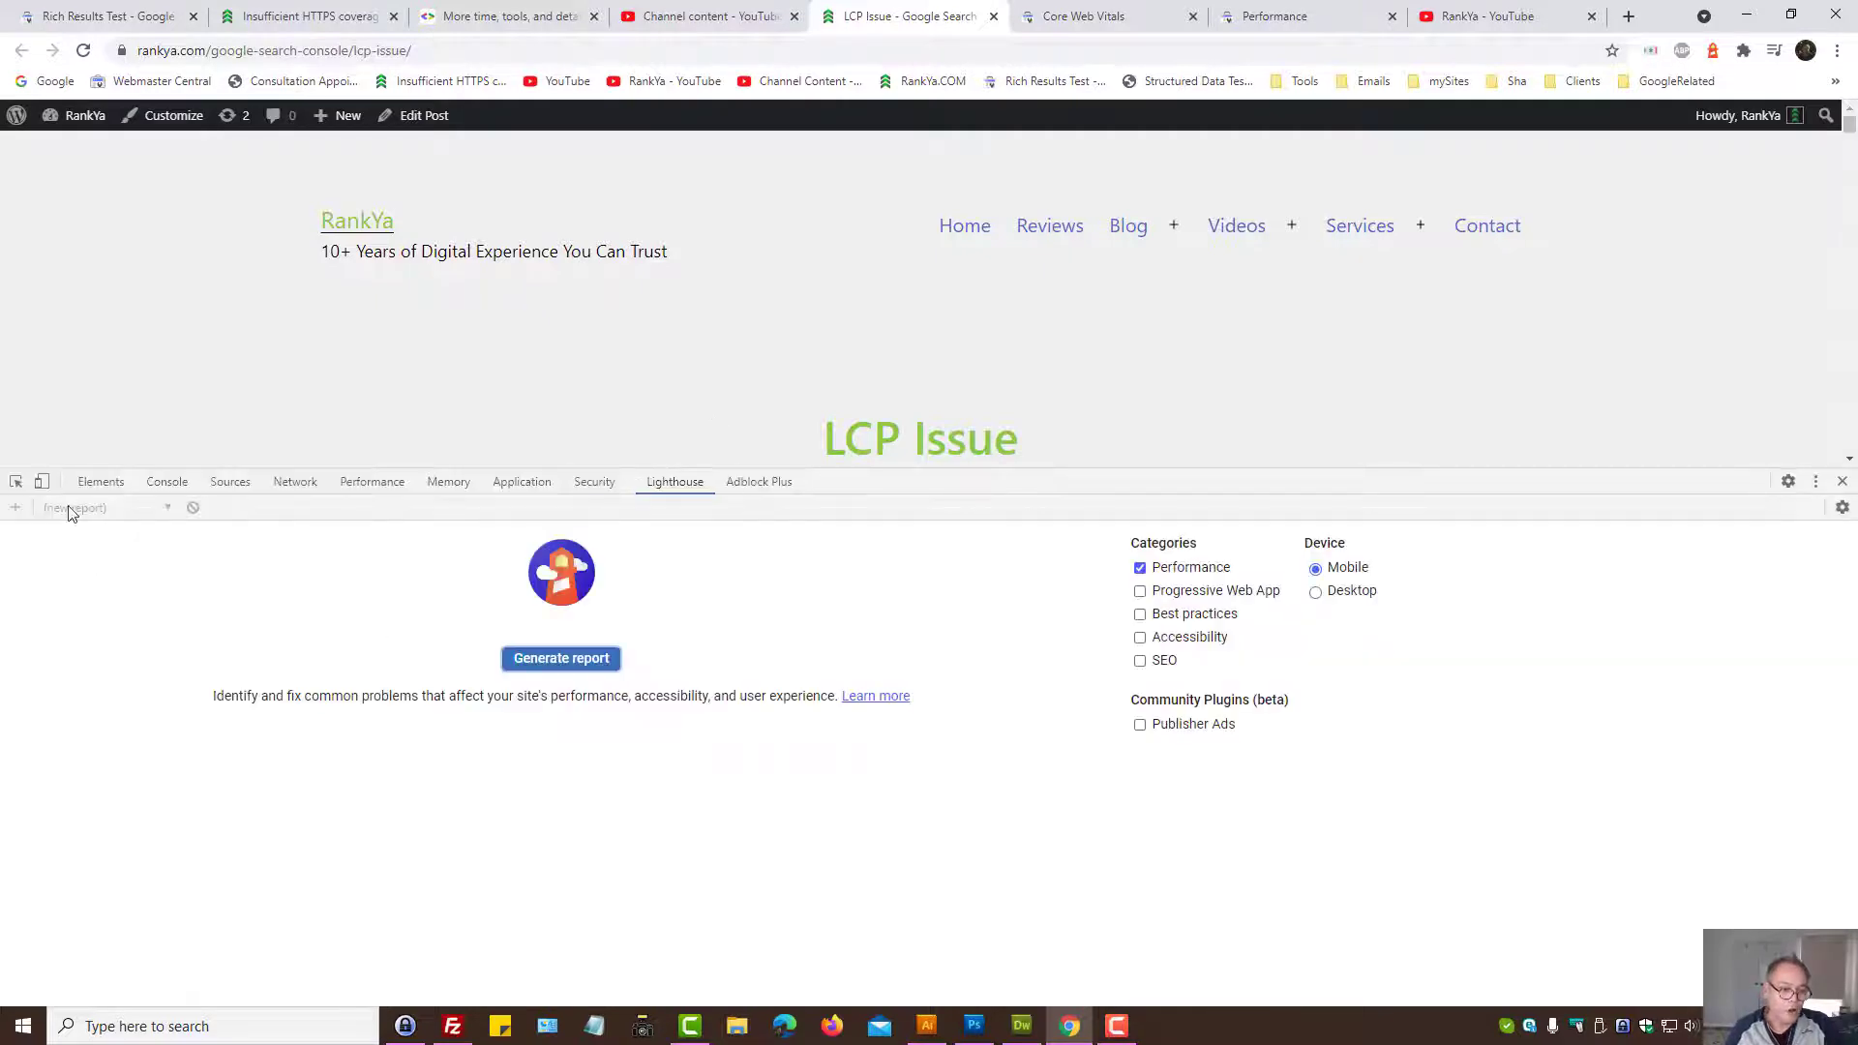
pyautogui.click(41, 482)
pyautogui.moveTo(1032, 466); pyautogui.dragTo(1050, 607)
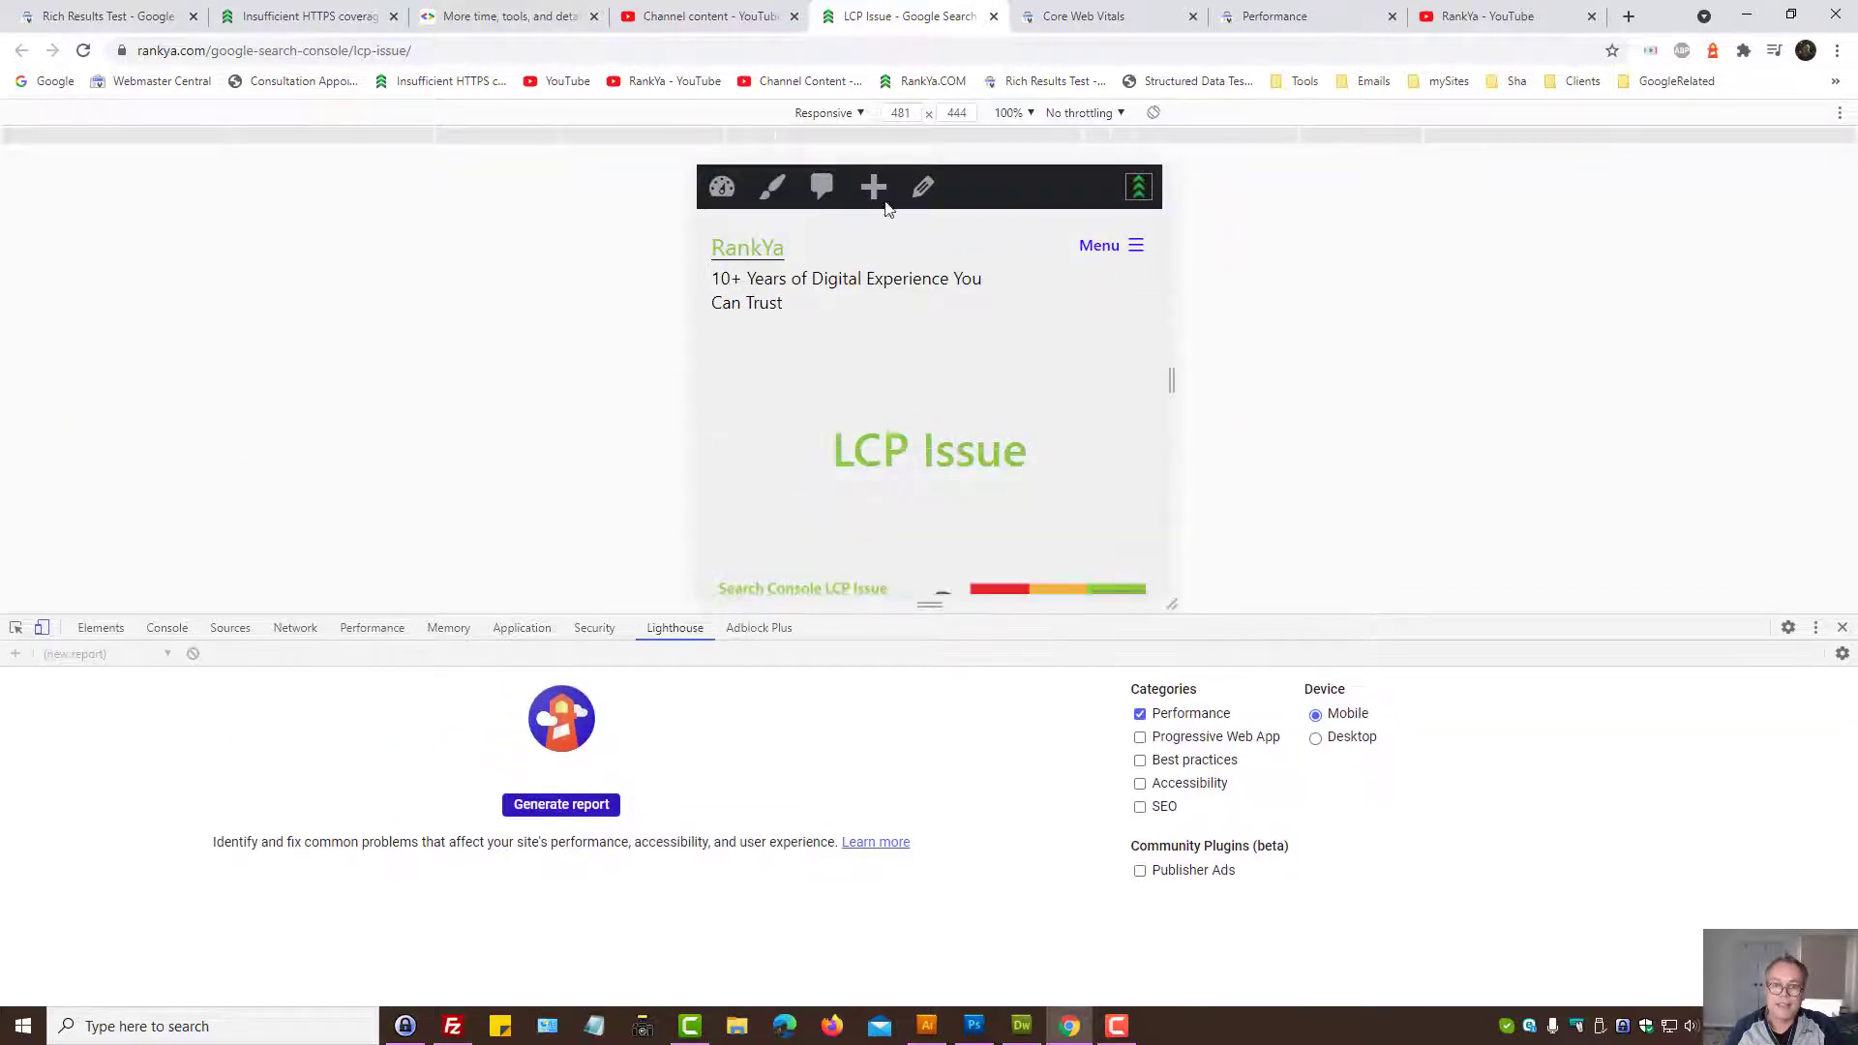
pyautogui.click(832, 115)
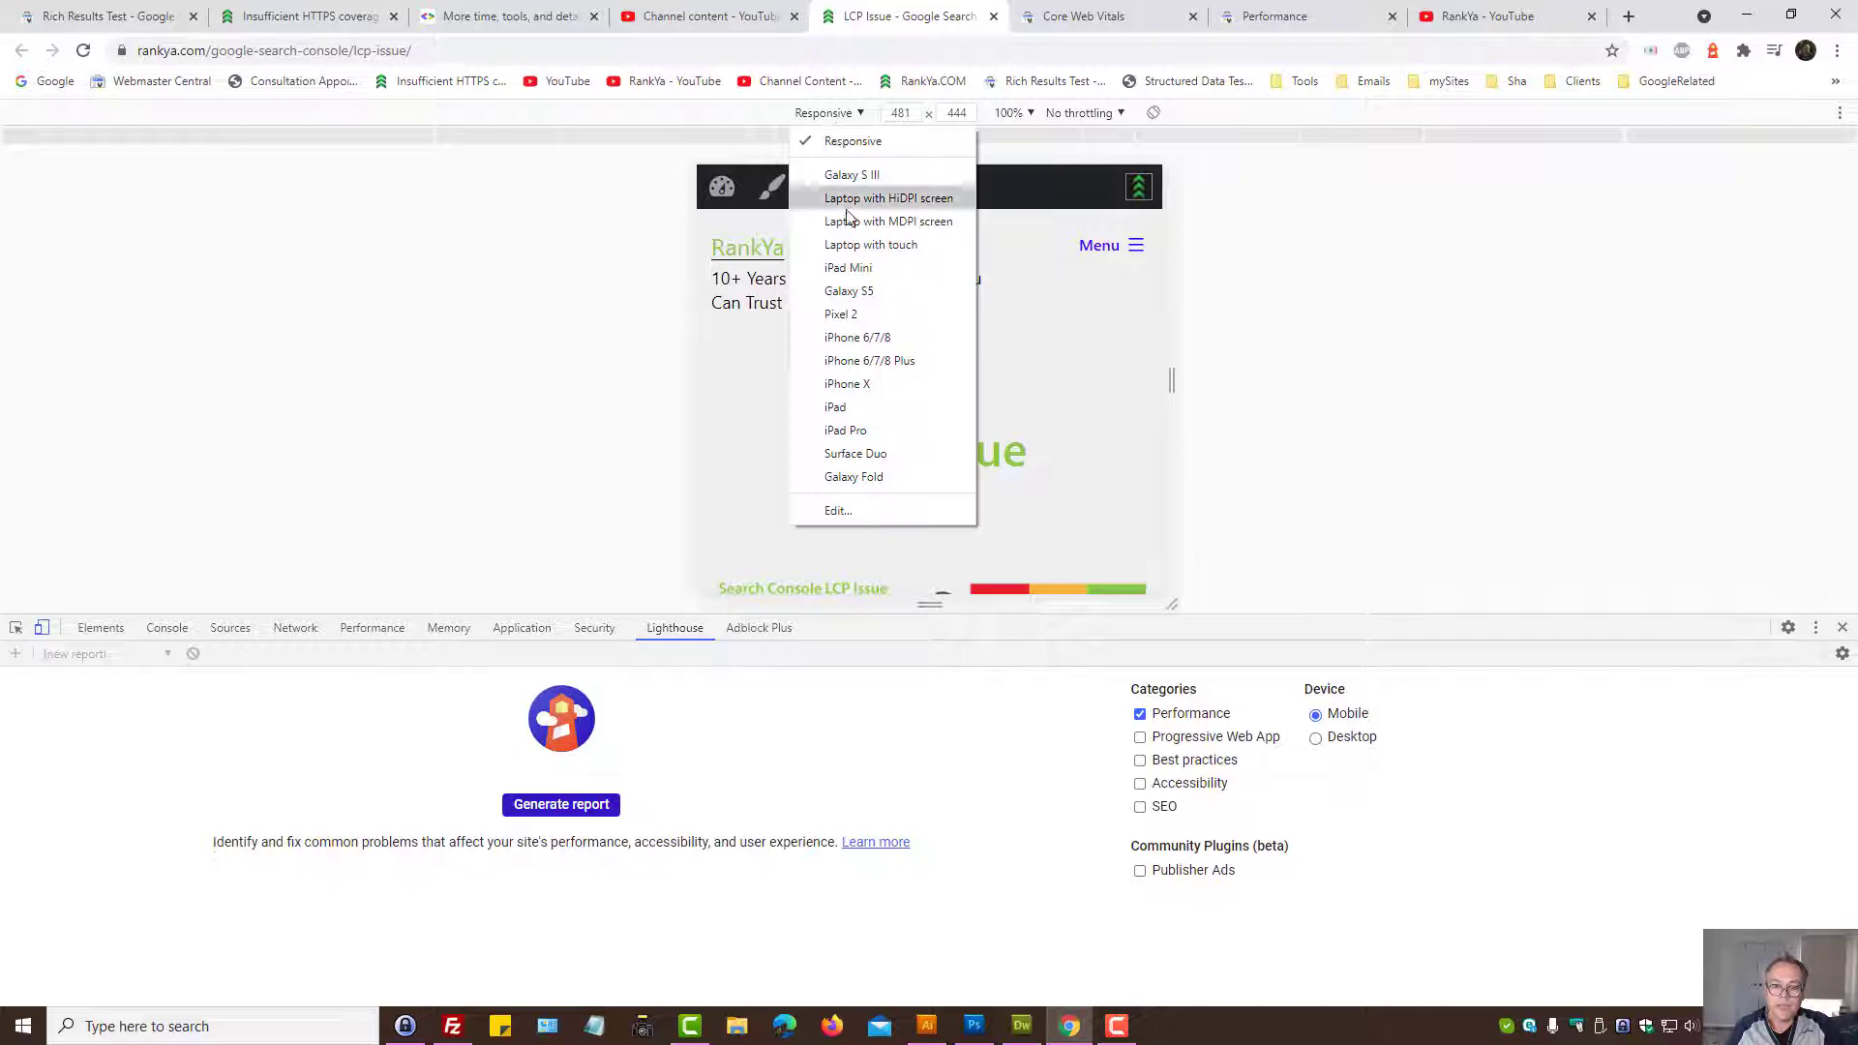
pyautogui.click(875, 338)
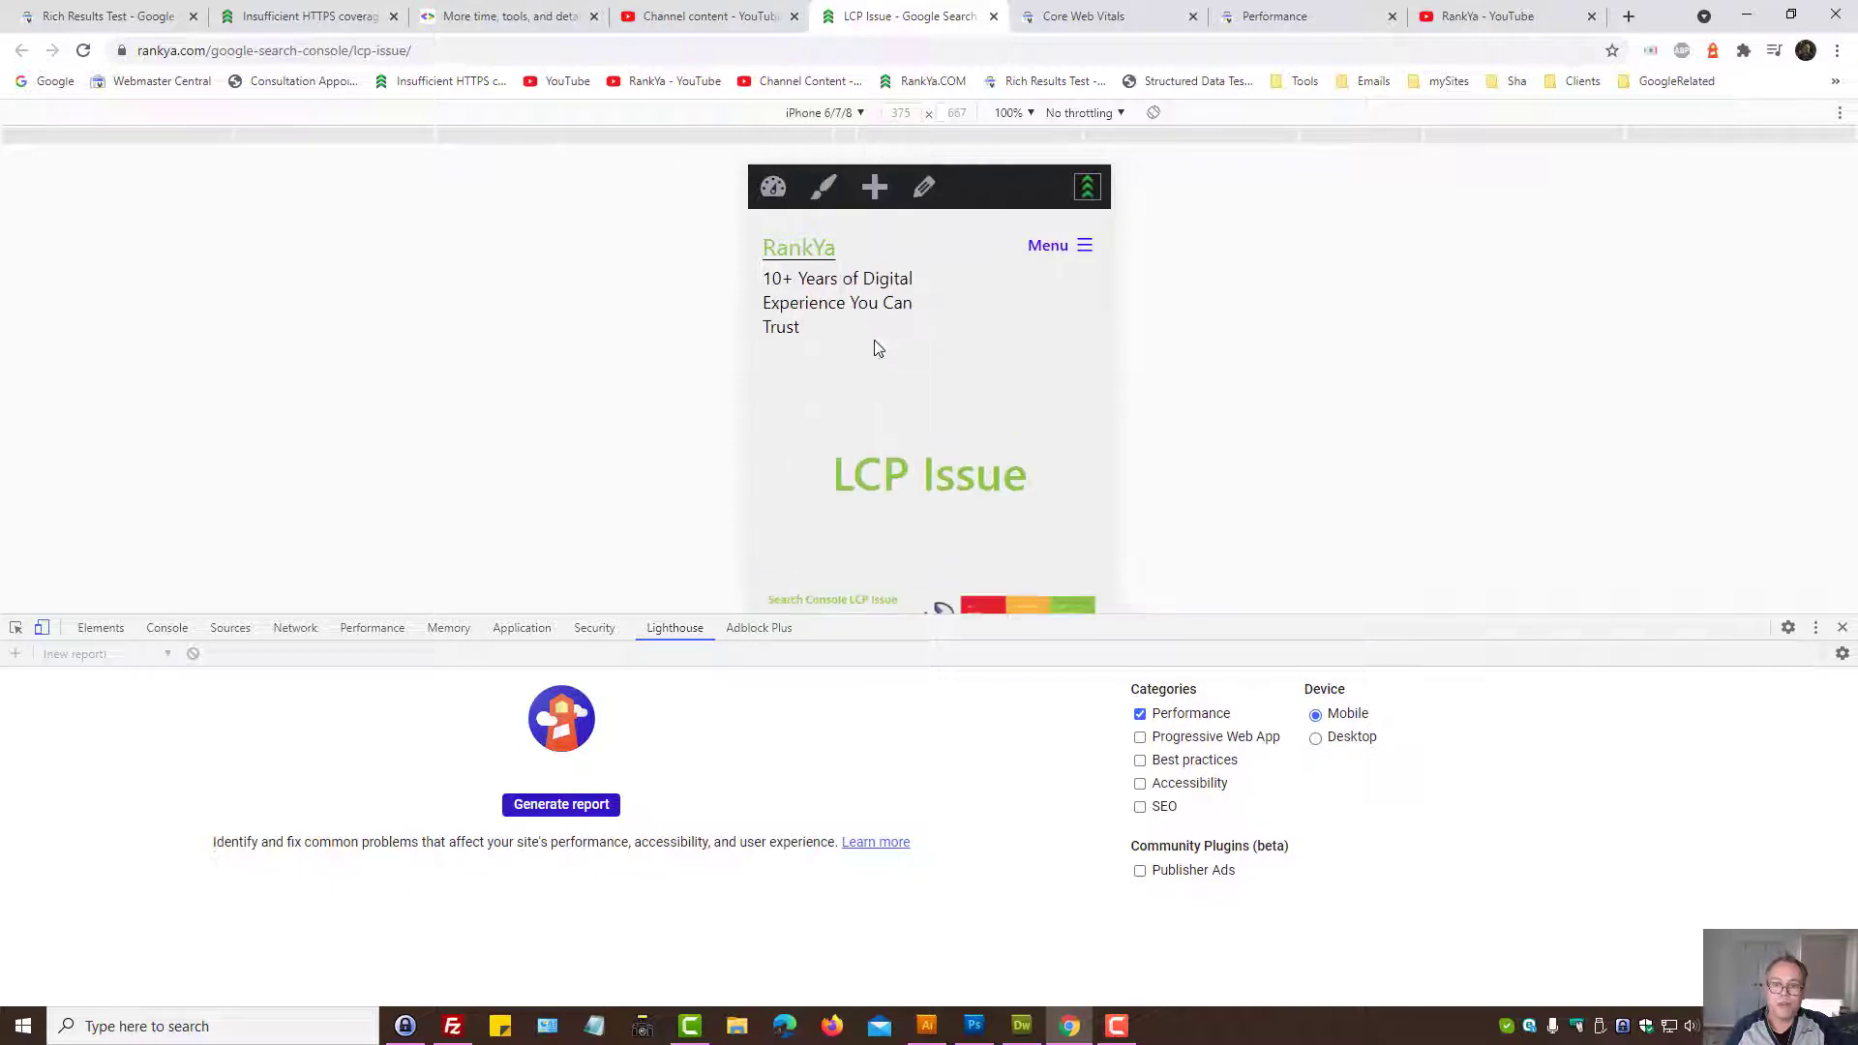
pyautogui.moveTo(1186, 628); pyautogui.dragTo(1175, 932)
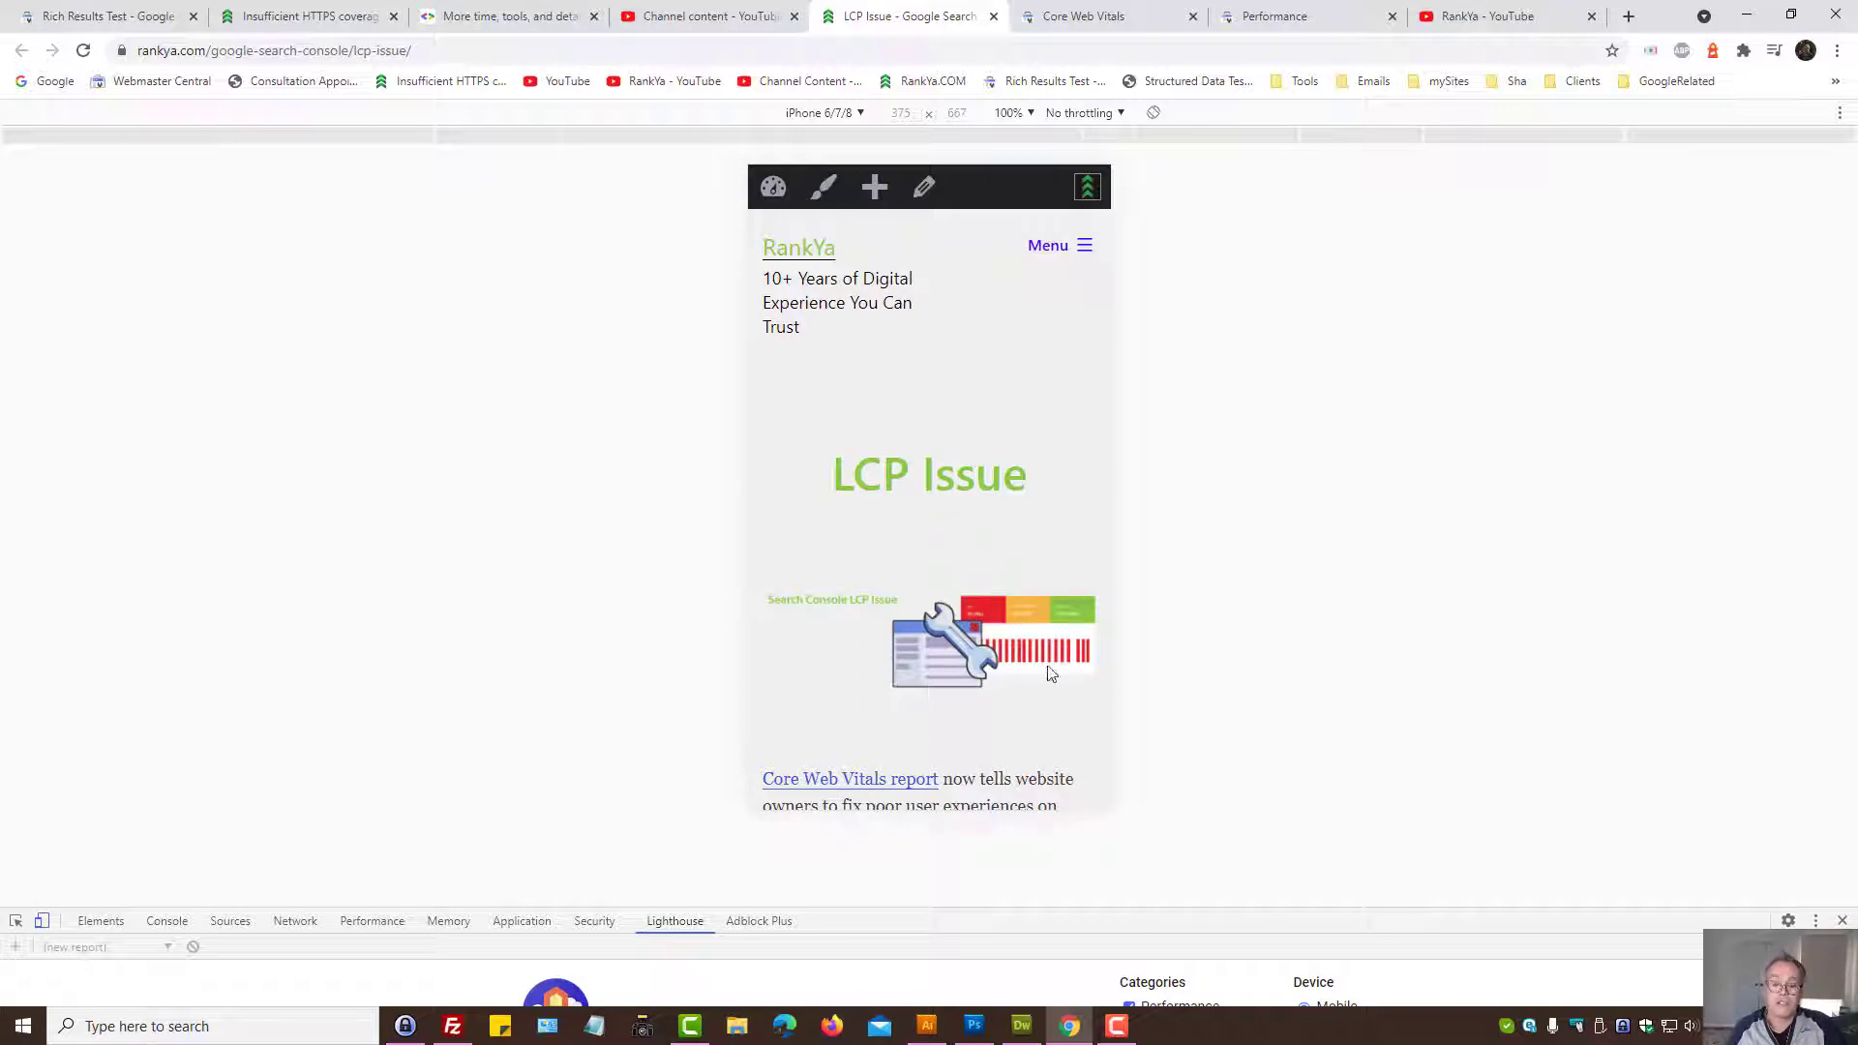
pyautogui.moveTo(1132, 910); pyautogui.dragTo(1100, 560)
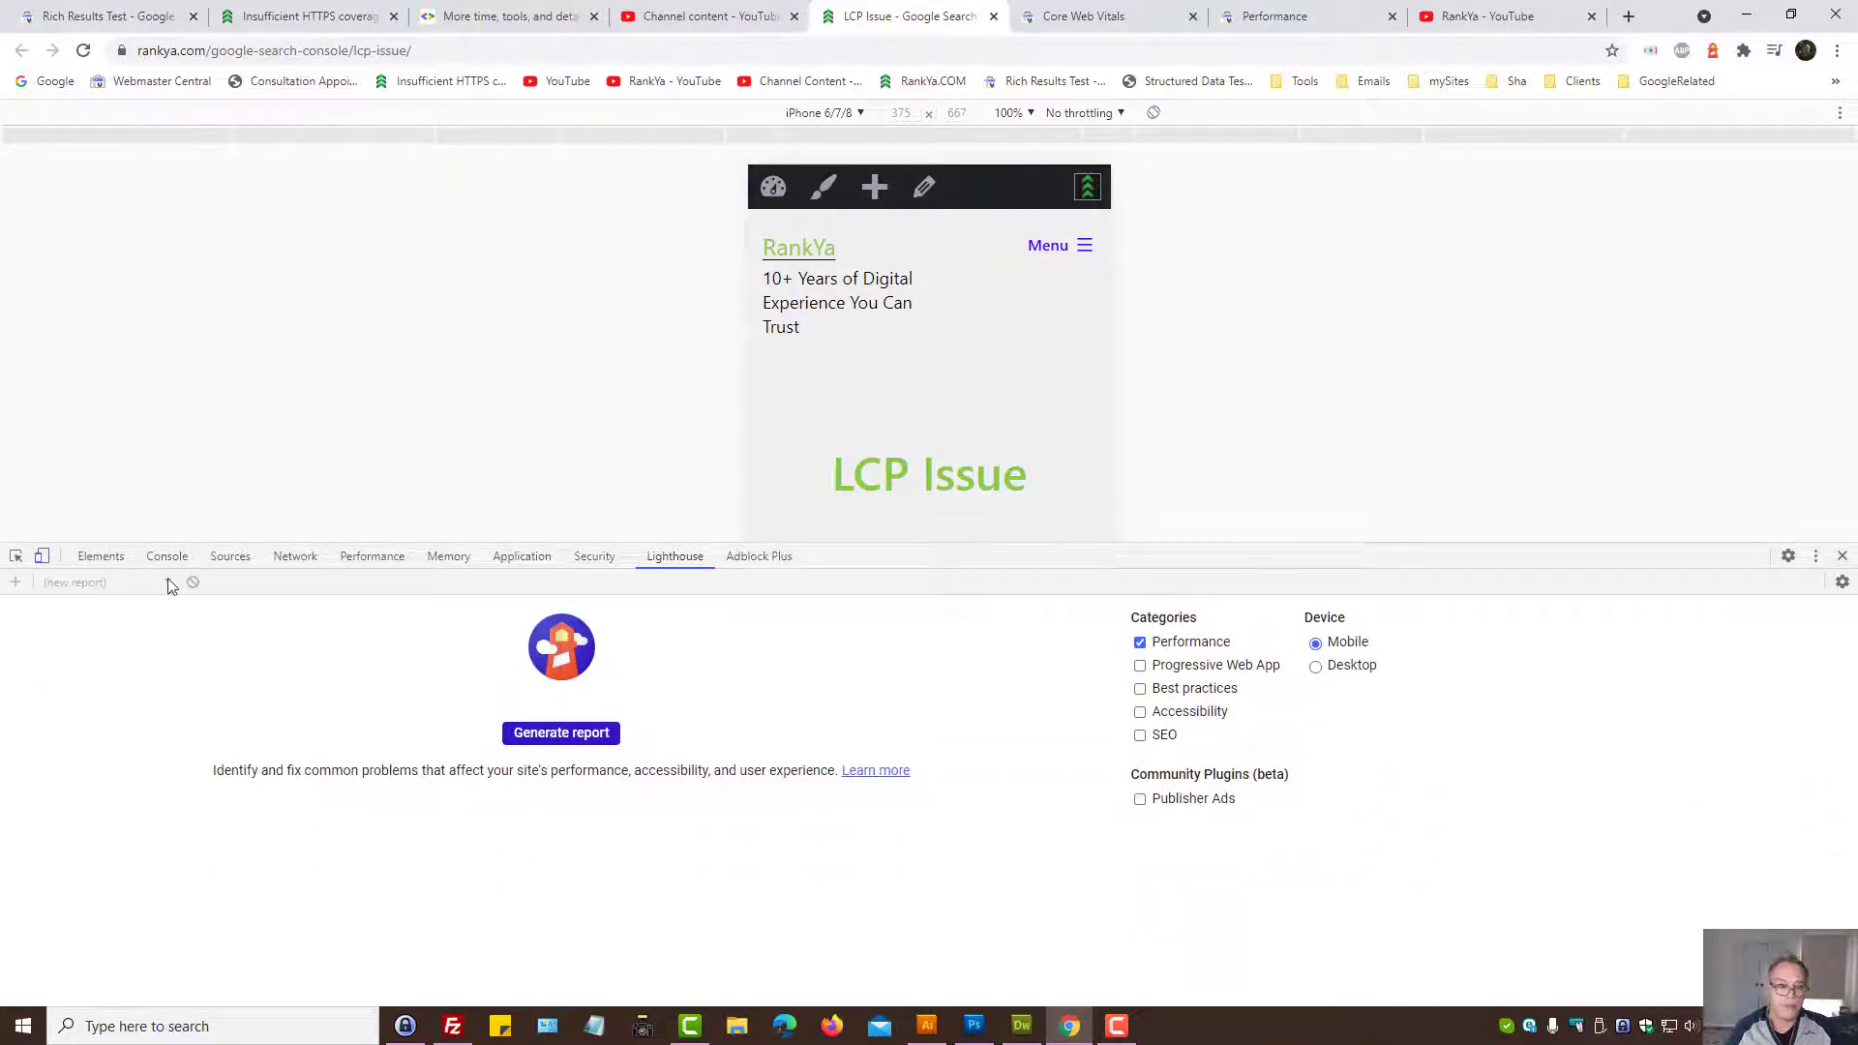
pyautogui.click(42, 555)
# Step: Return to the Search Console Core Web Vitals overview for rankya.com
pyautogui.click(1047, 17)
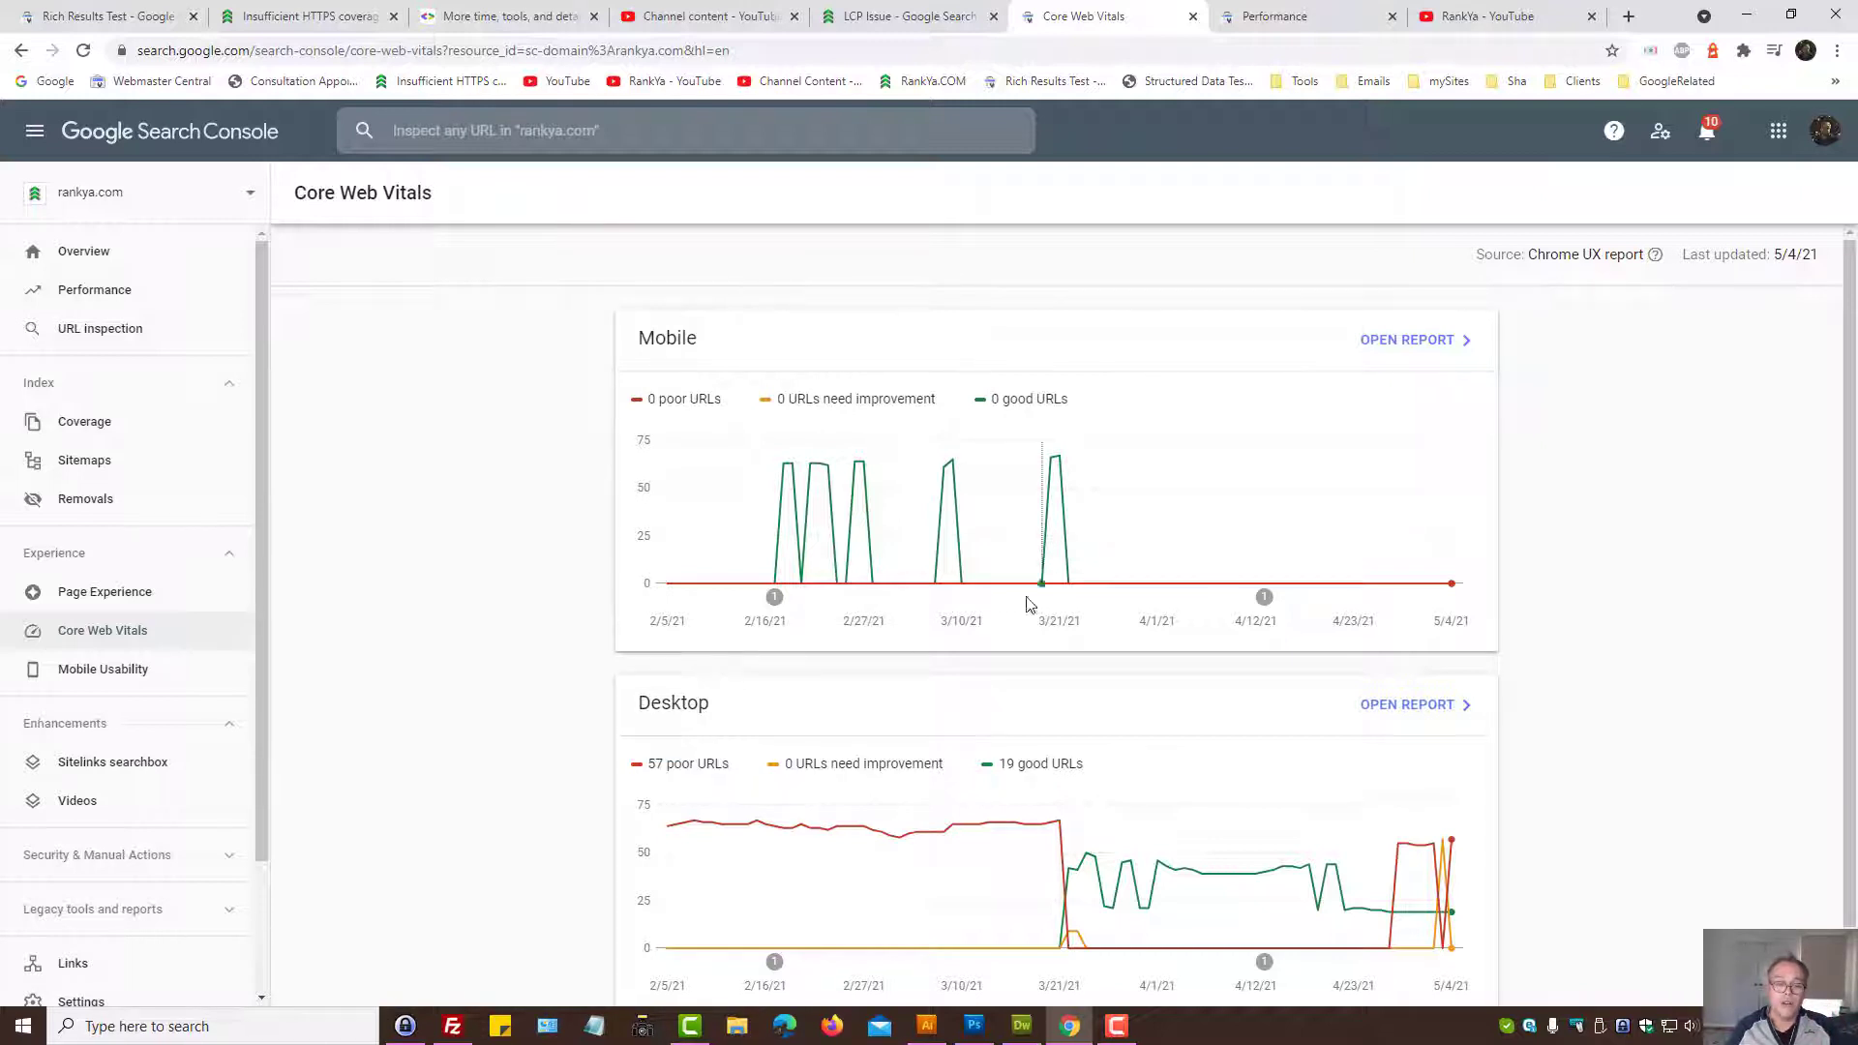
# Step: Highlight the mobile legend counts and open the Mobile report showing zero poor, needs-improvement and good URLs
pyautogui.moveTo(662, 401); pyautogui.dragTo(941, 402)
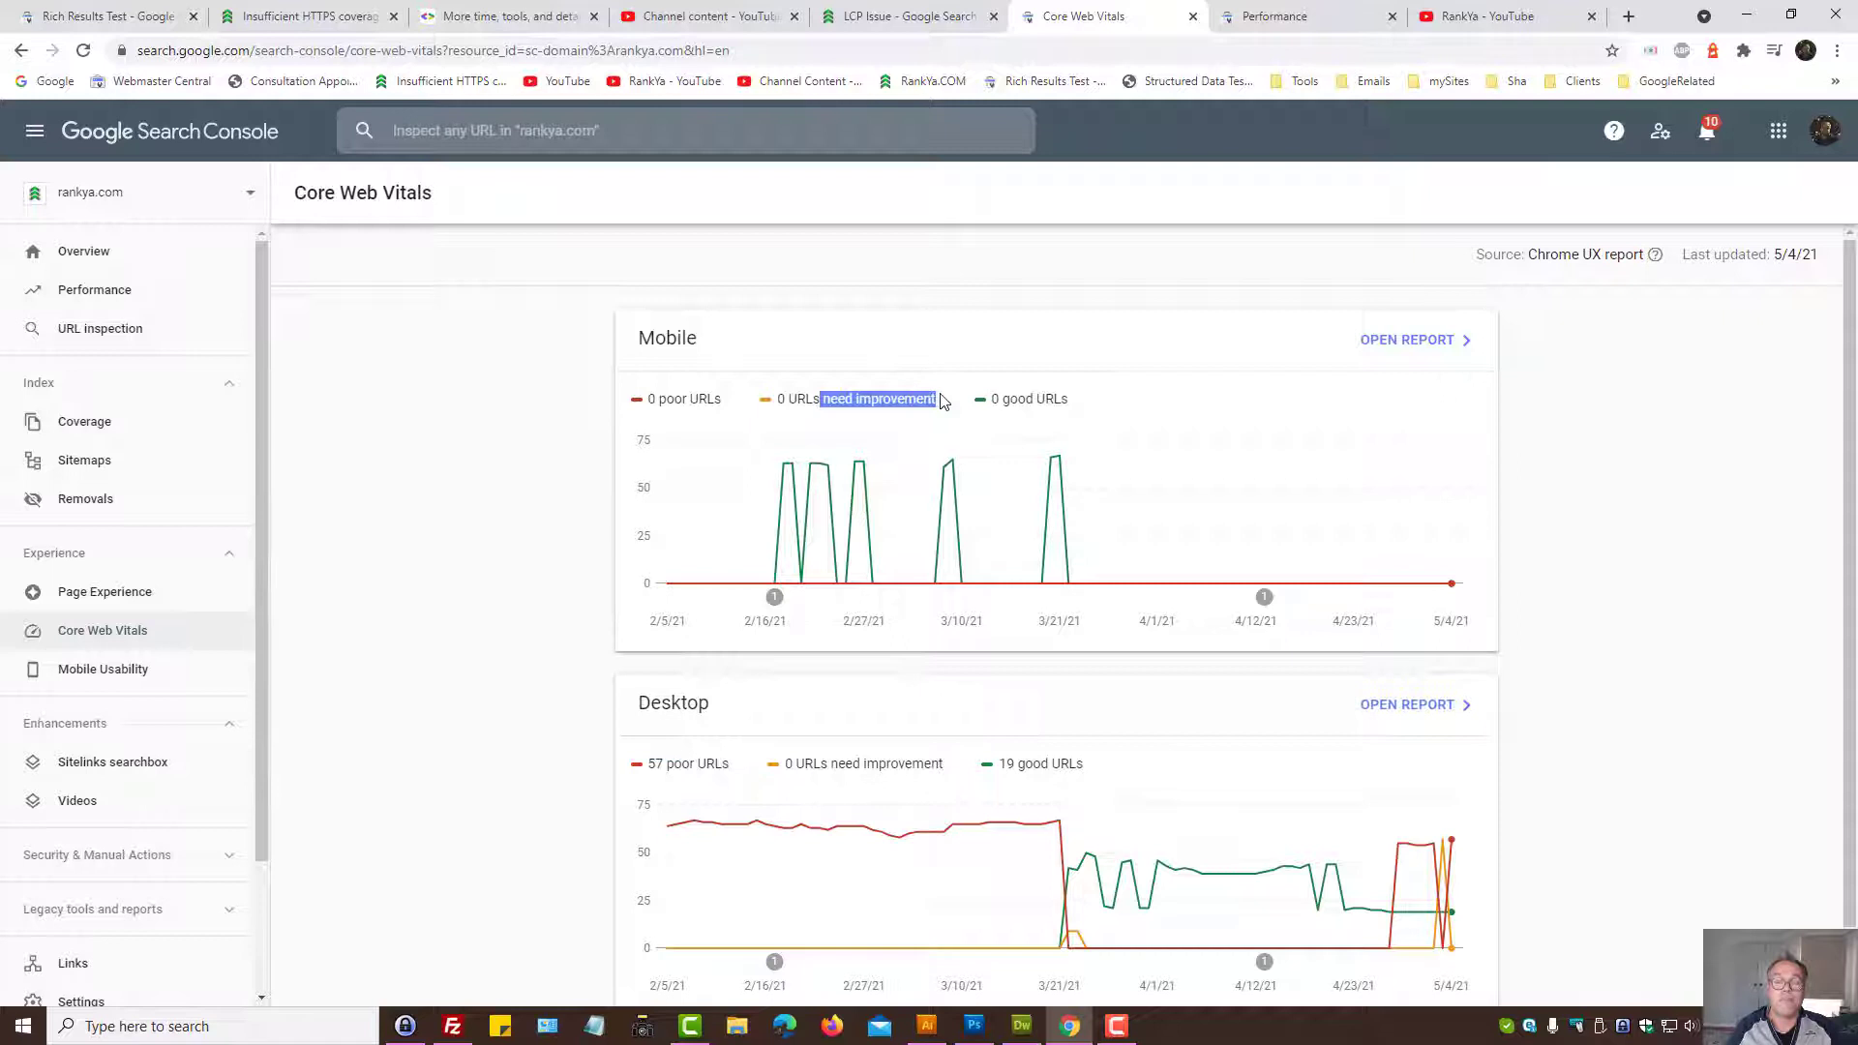
pyautogui.moveTo(999, 398); pyautogui.dragTo(1098, 400)
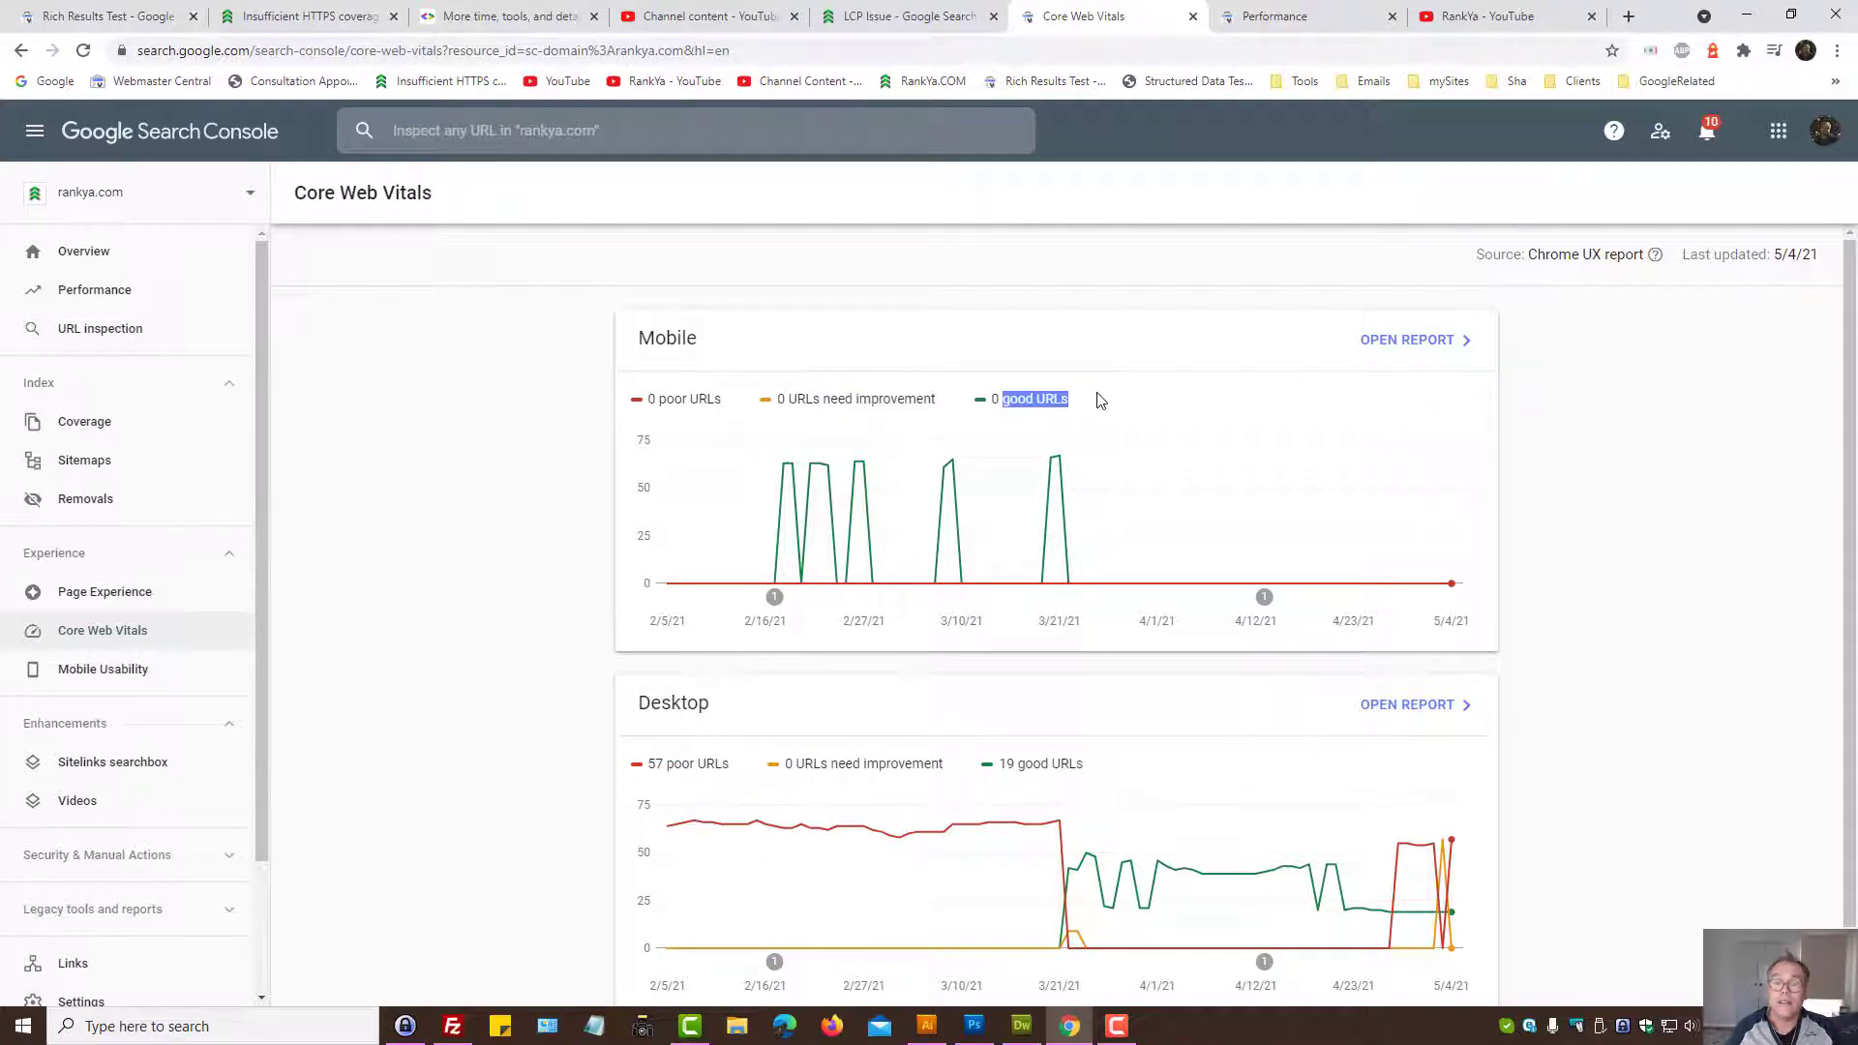
pyautogui.scroll(-1, 489, 485)
pyautogui.scroll(1, 488, 485)
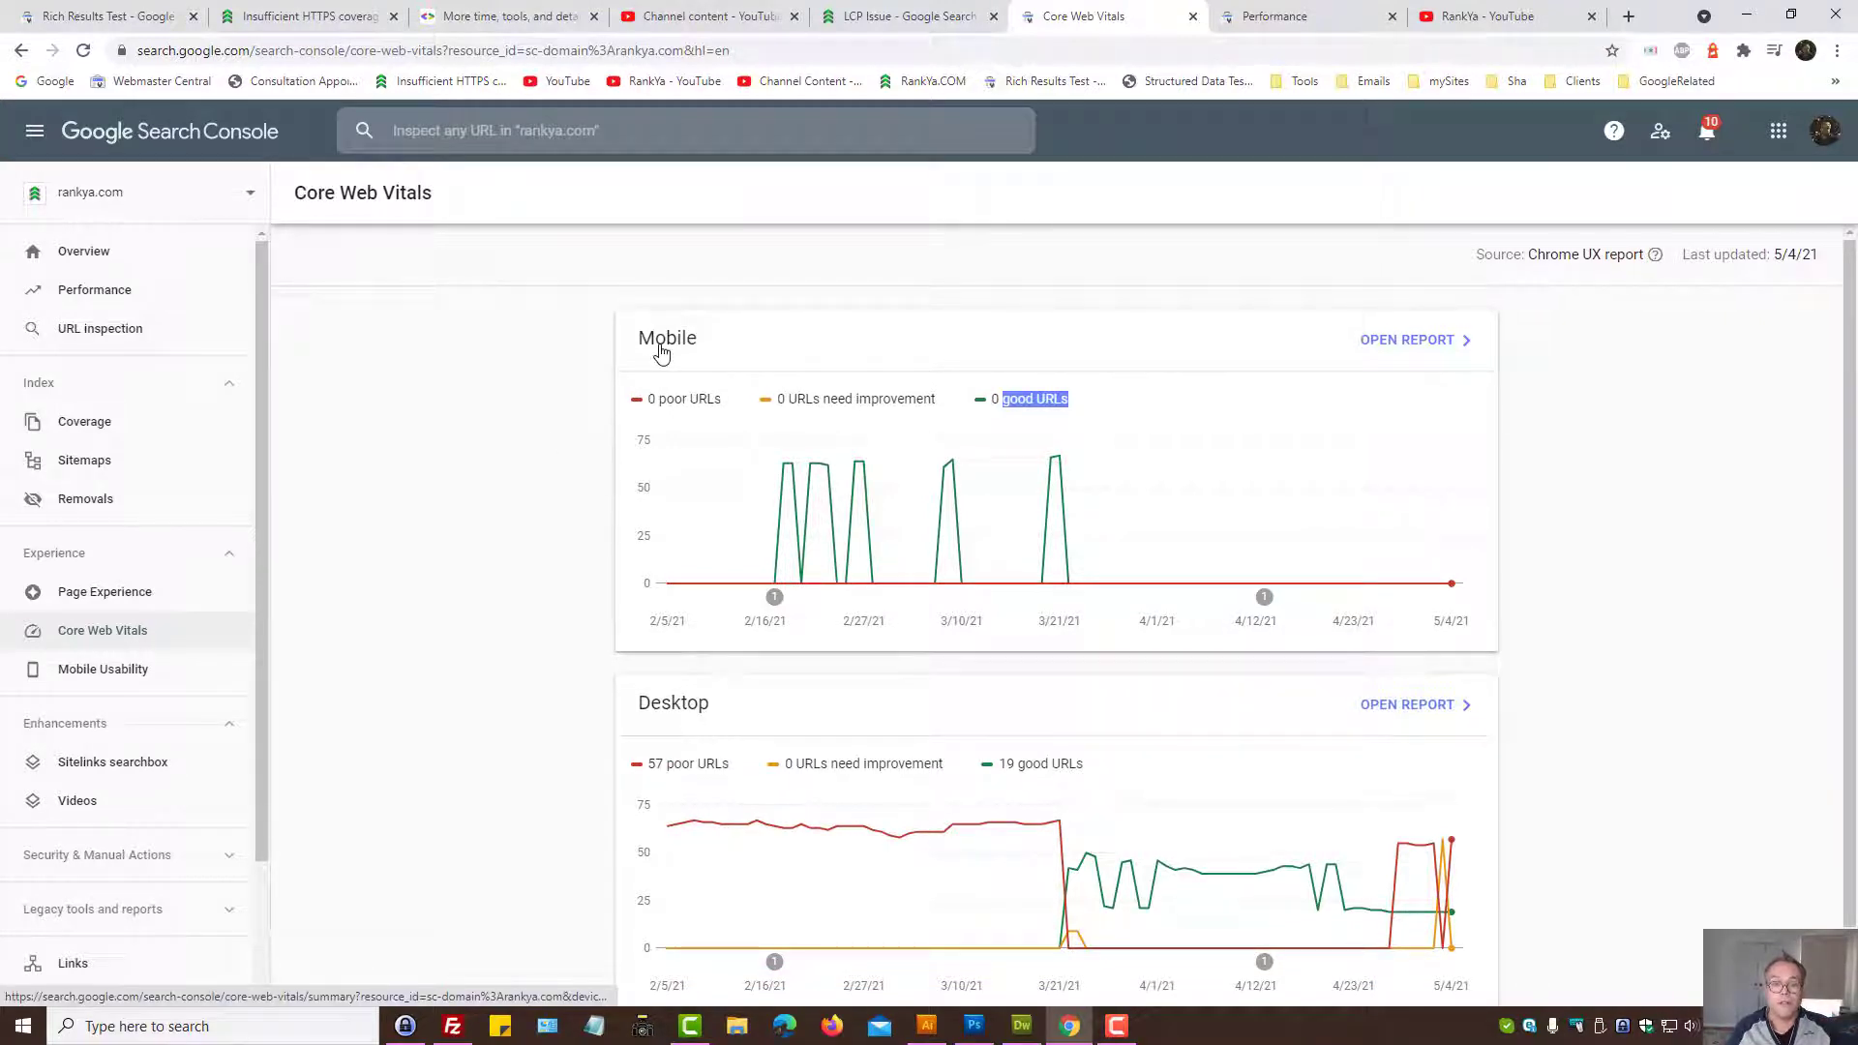
pyautogui.click(661, 352)
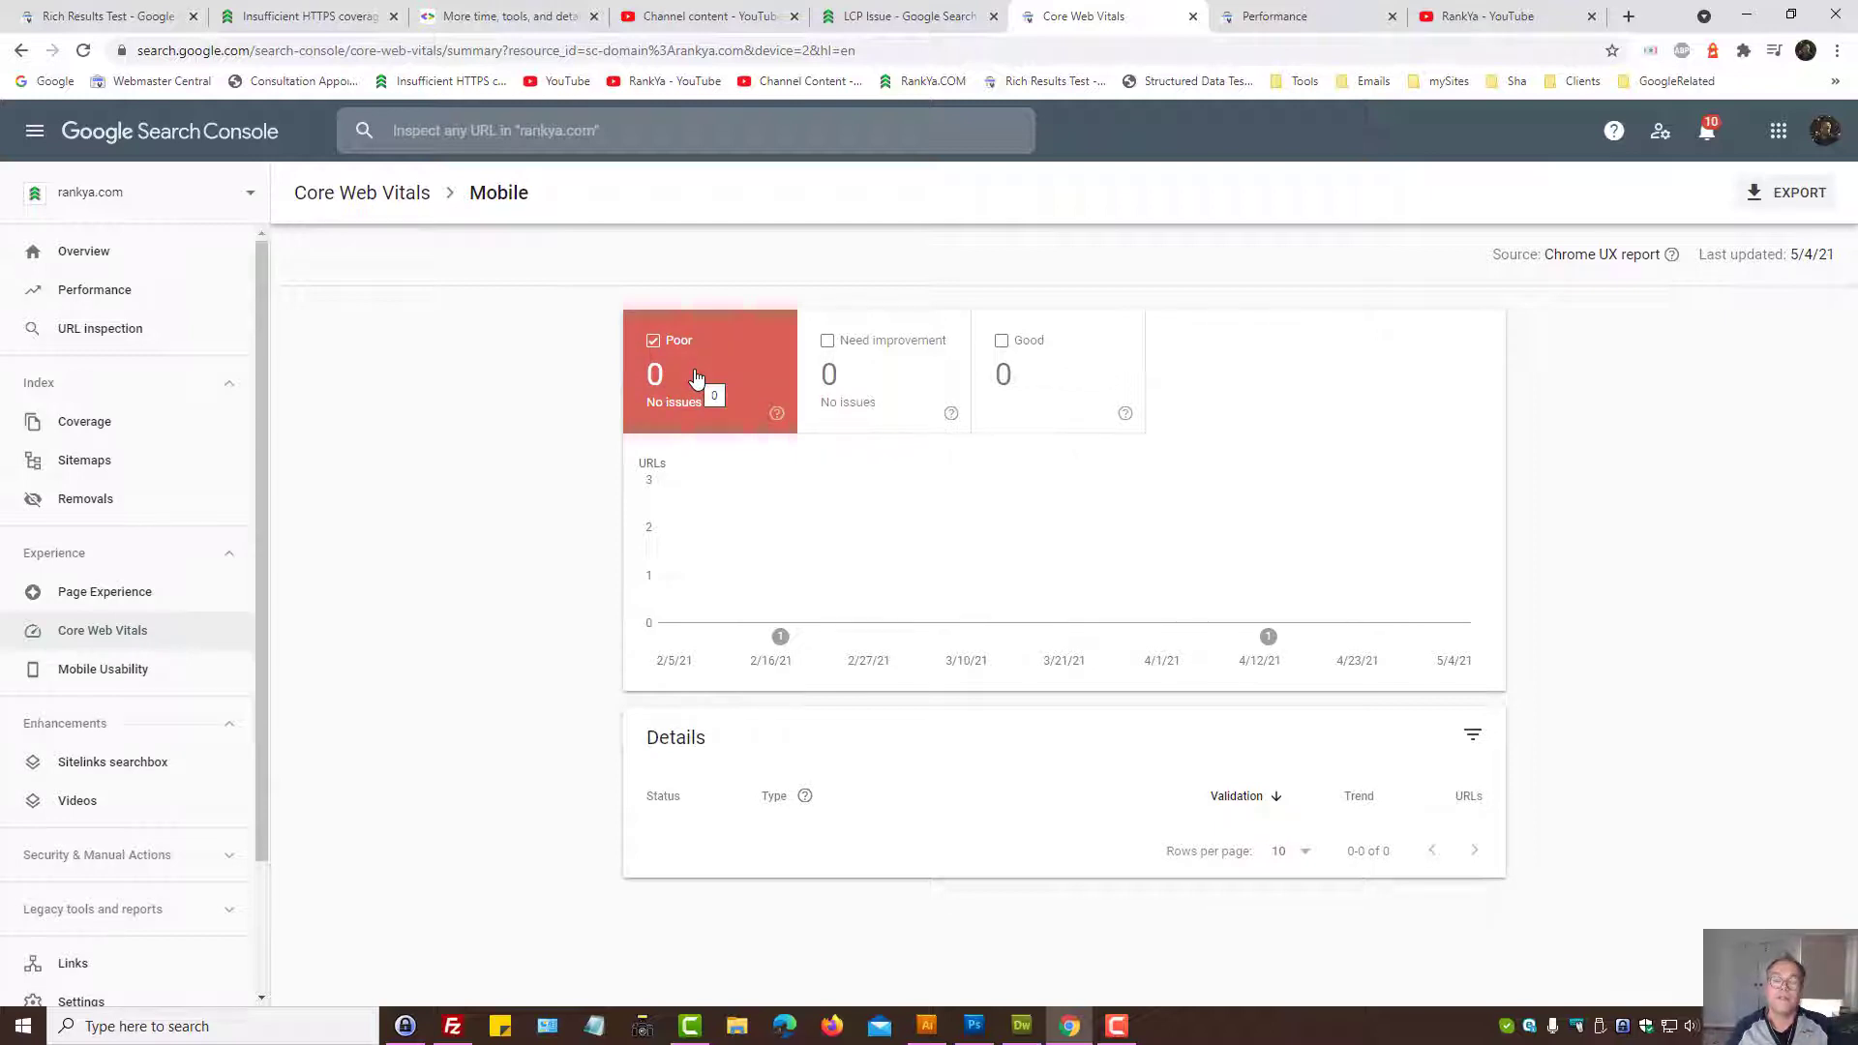
# Step: Go back via the Core Web Vitals breadcrumb and open the Desktop report with 57 poor URLs
pyautogui.click(352, 193)
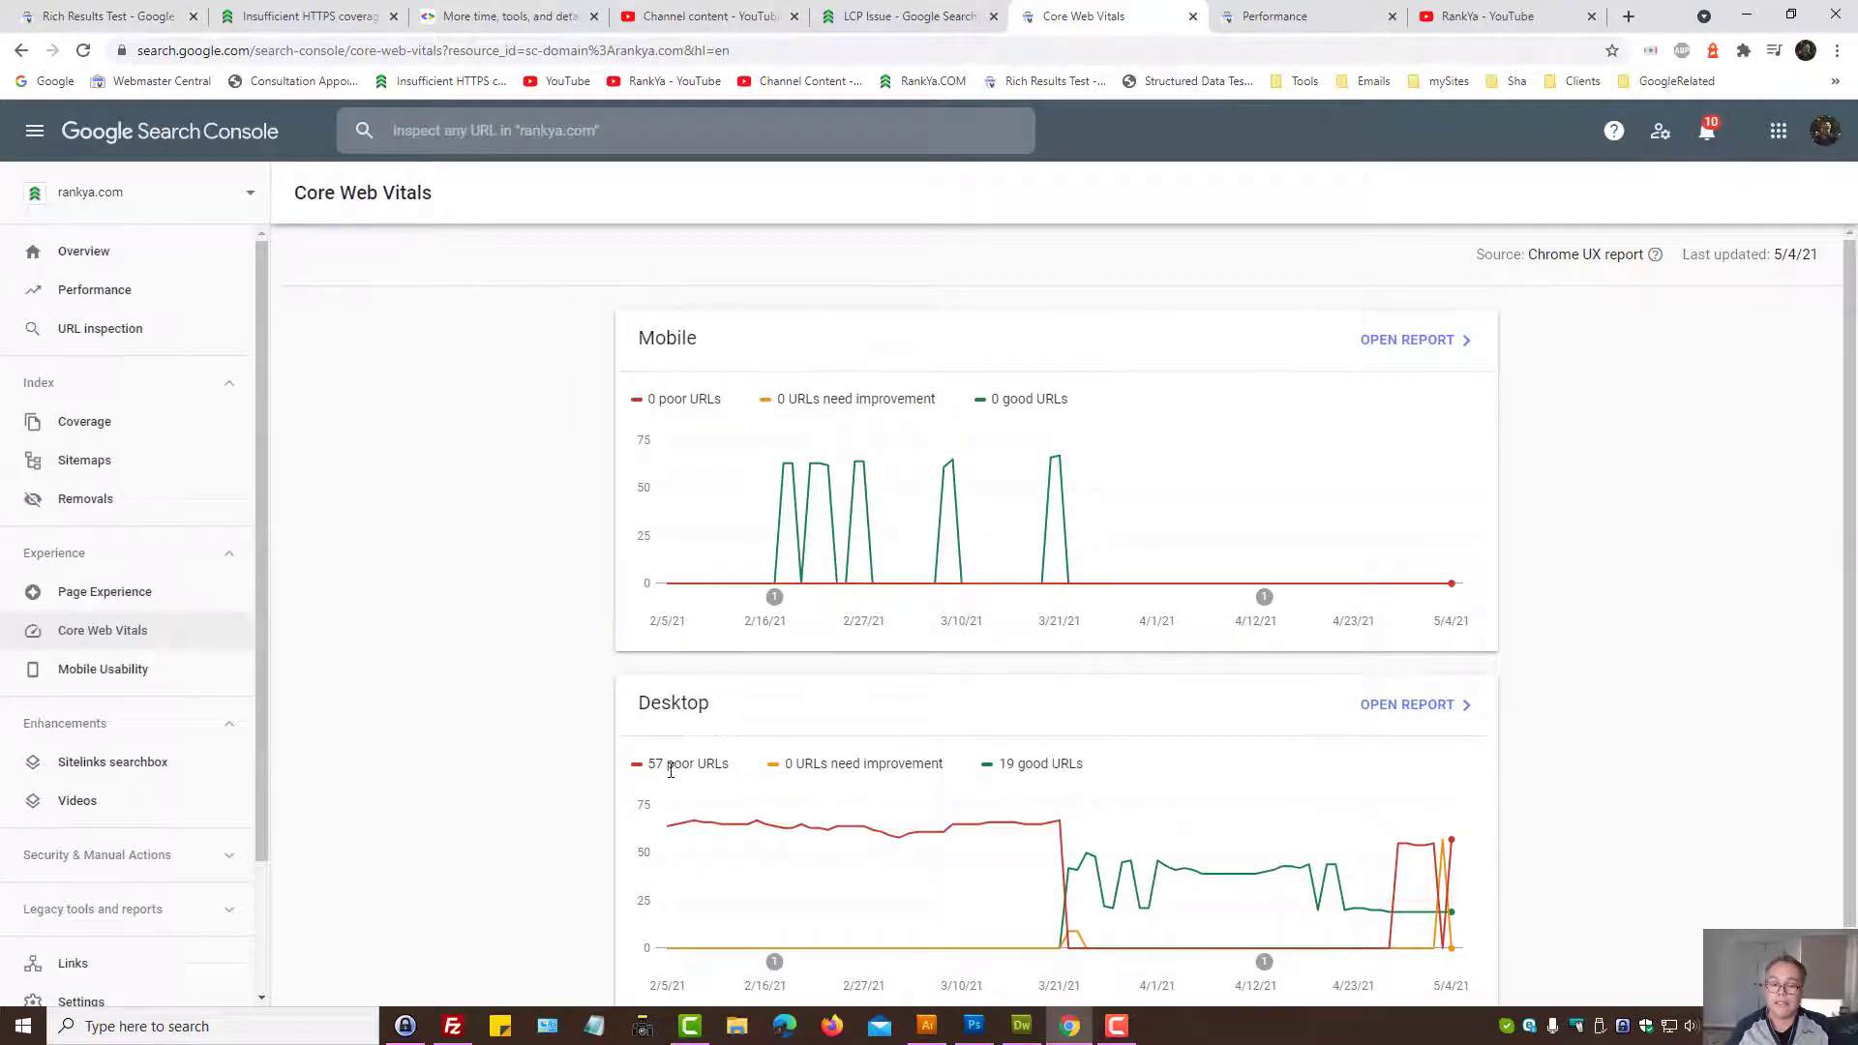
pyautogui.click(1383, 718)
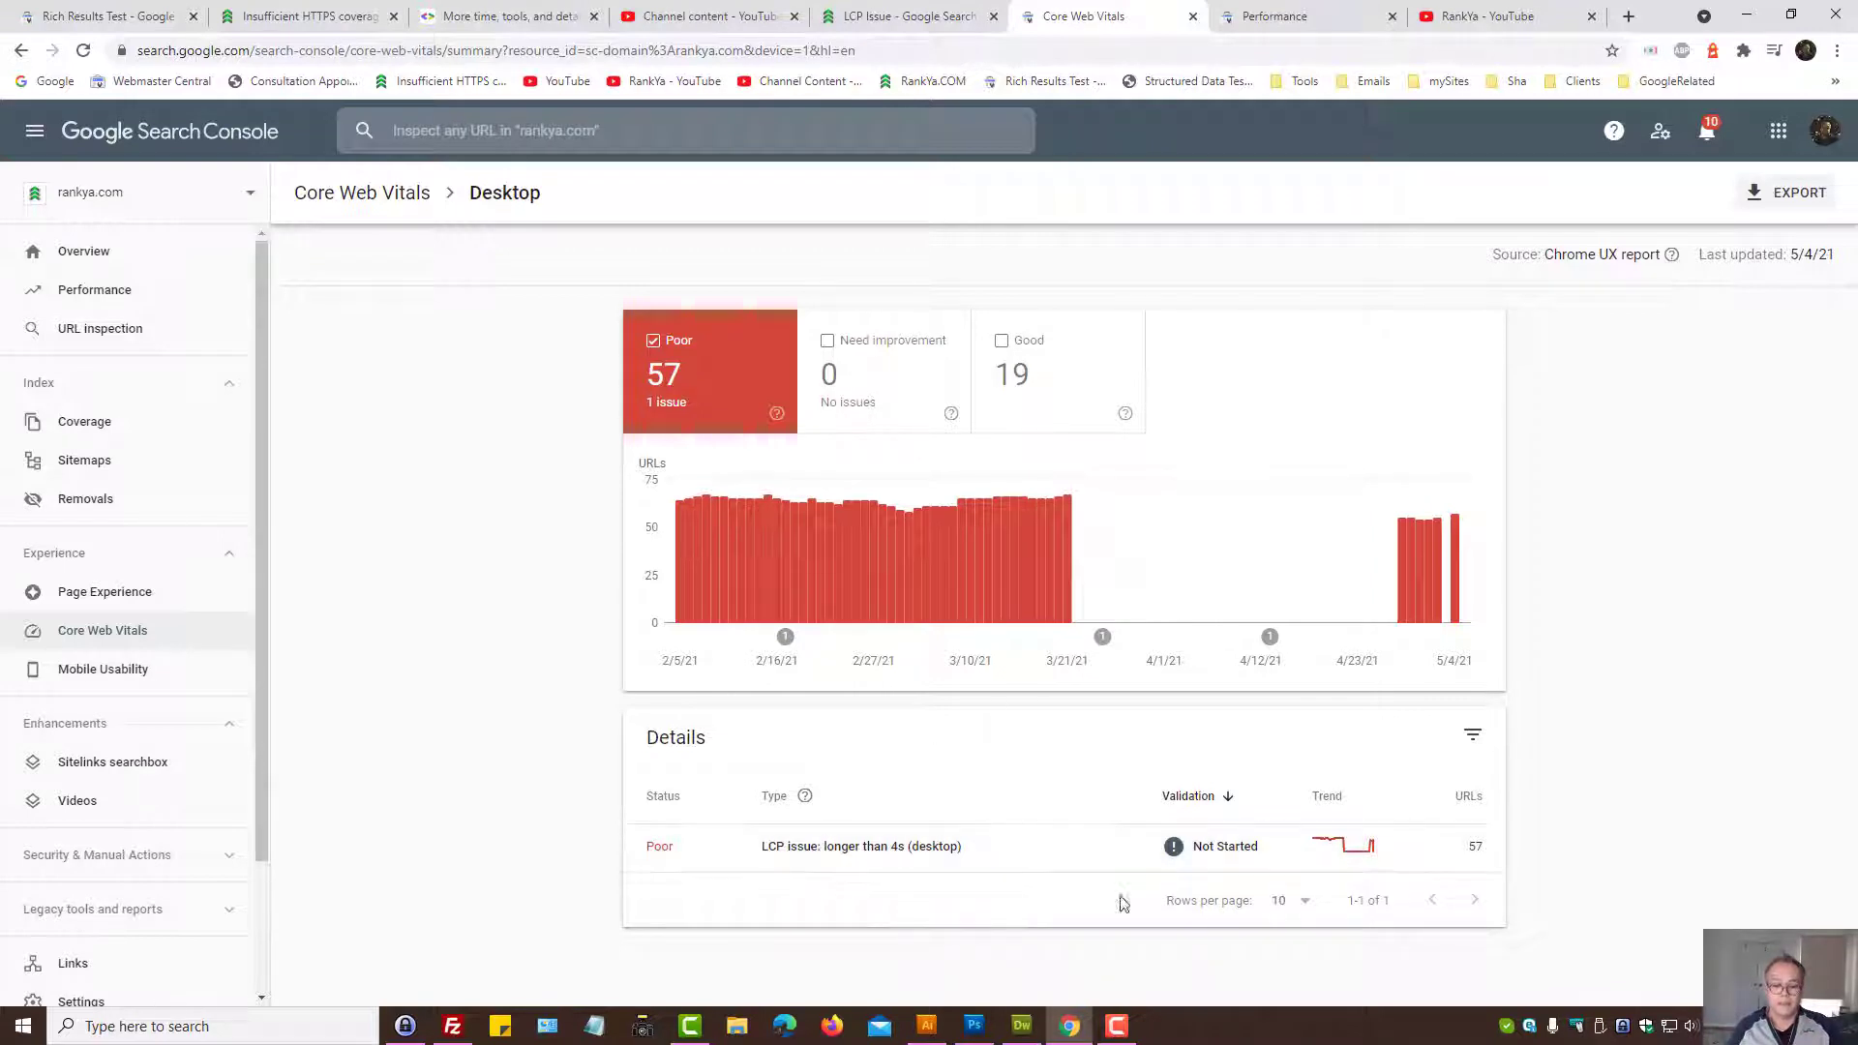
# Step: Open the 'LCP issue: longer than 4s (desktop)' row and the example URL's details with 4.1 s LCP
pyautogui.click(812, 858)
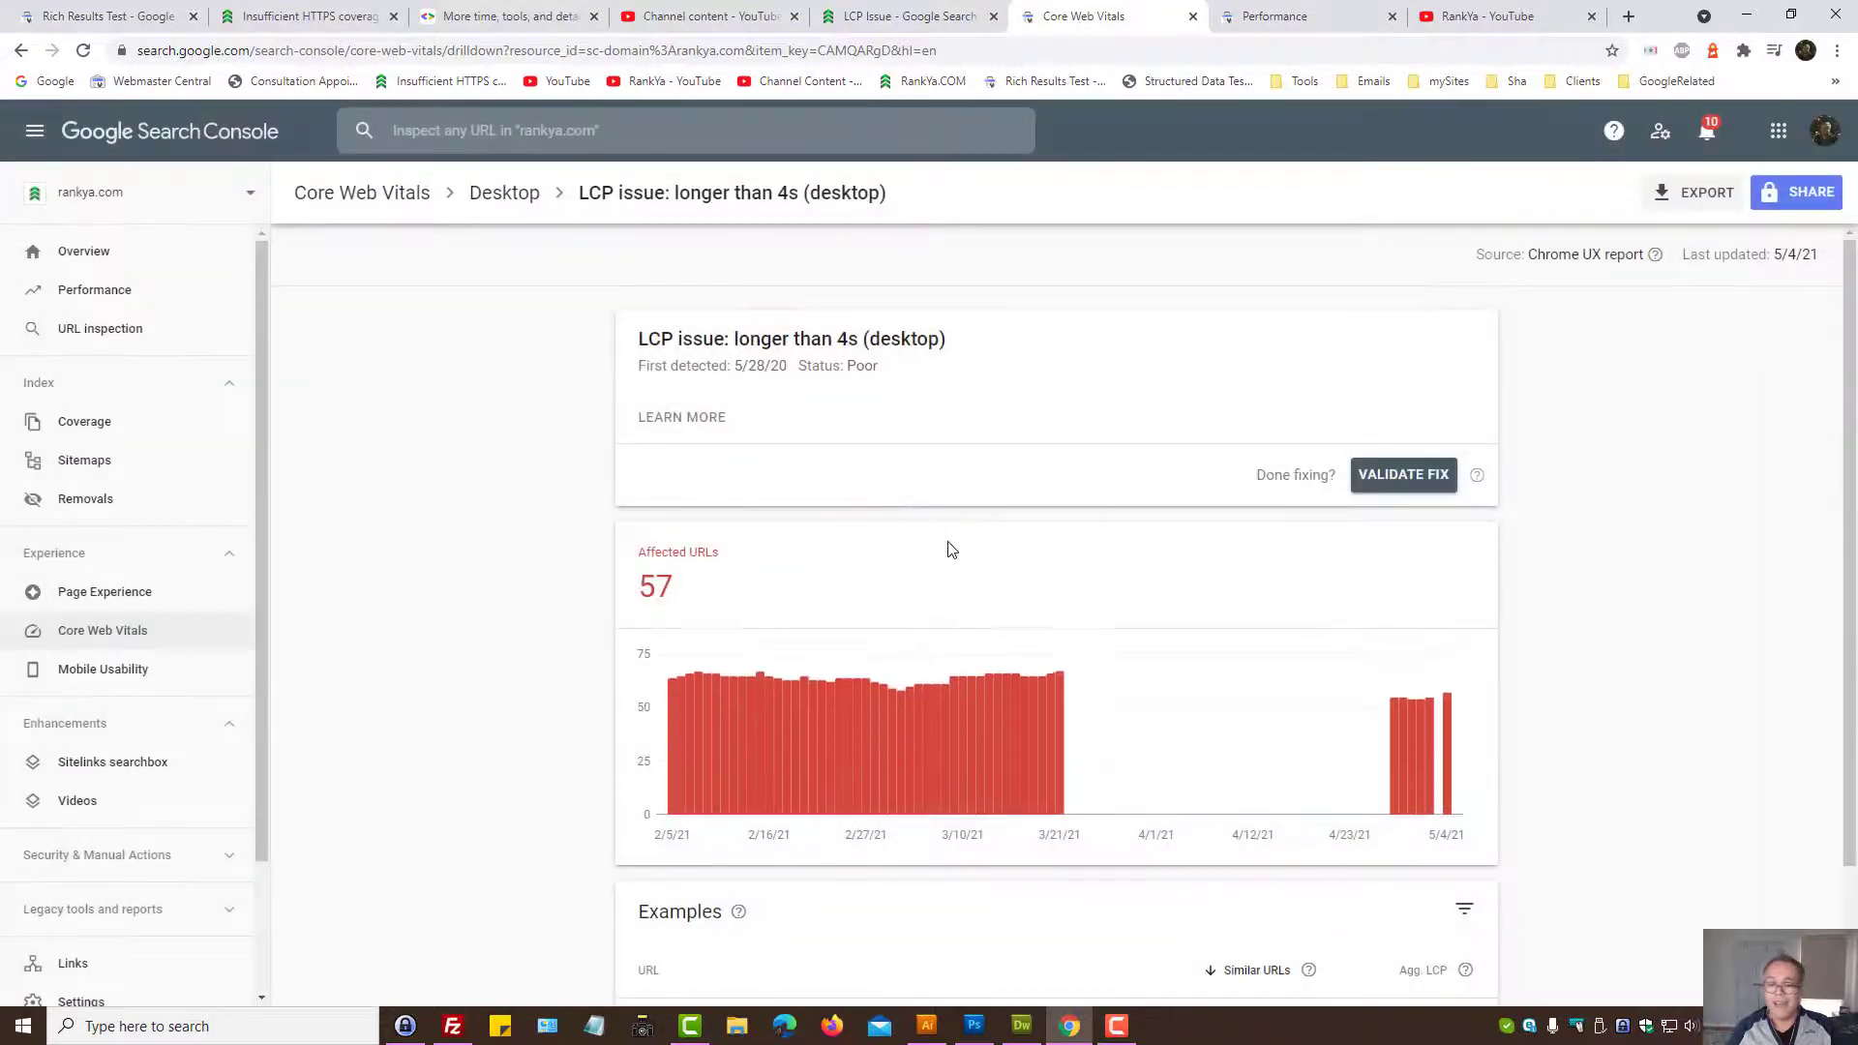
pyautogui.scroll(-1, 946, 543)
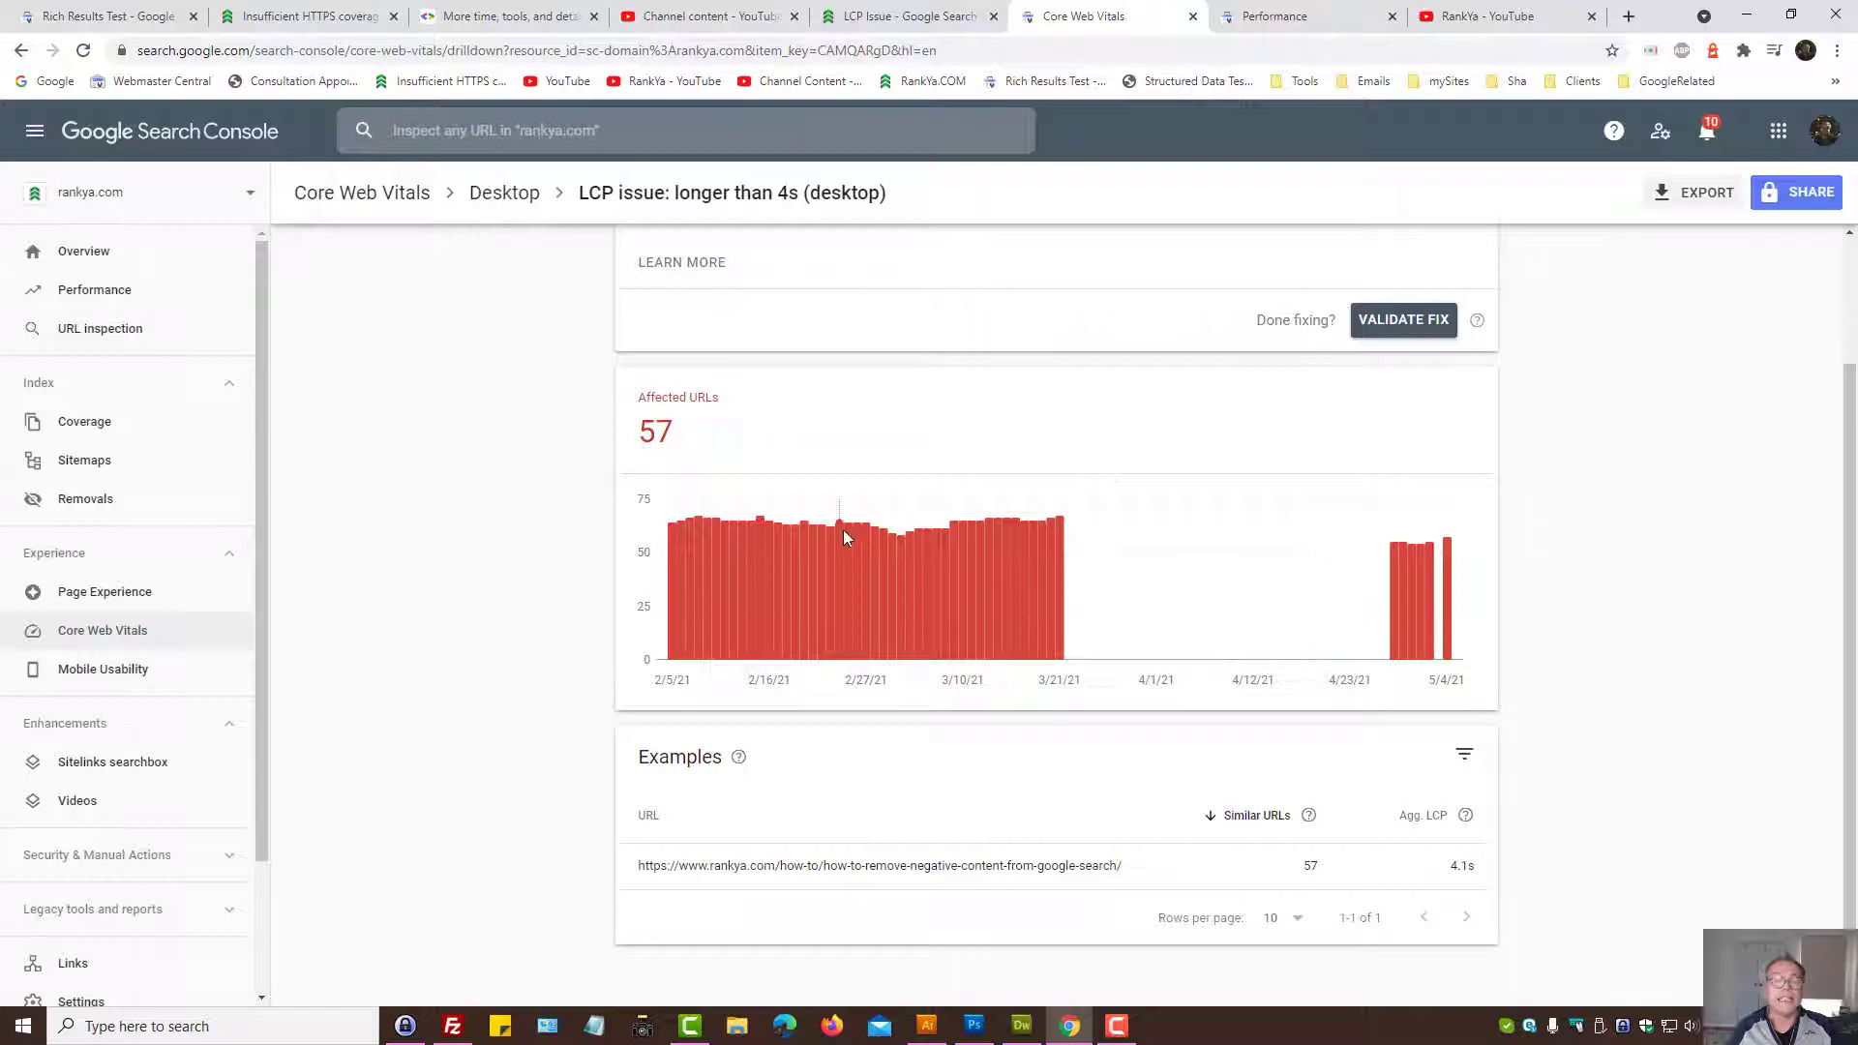
pyautogui.click(848, 866)
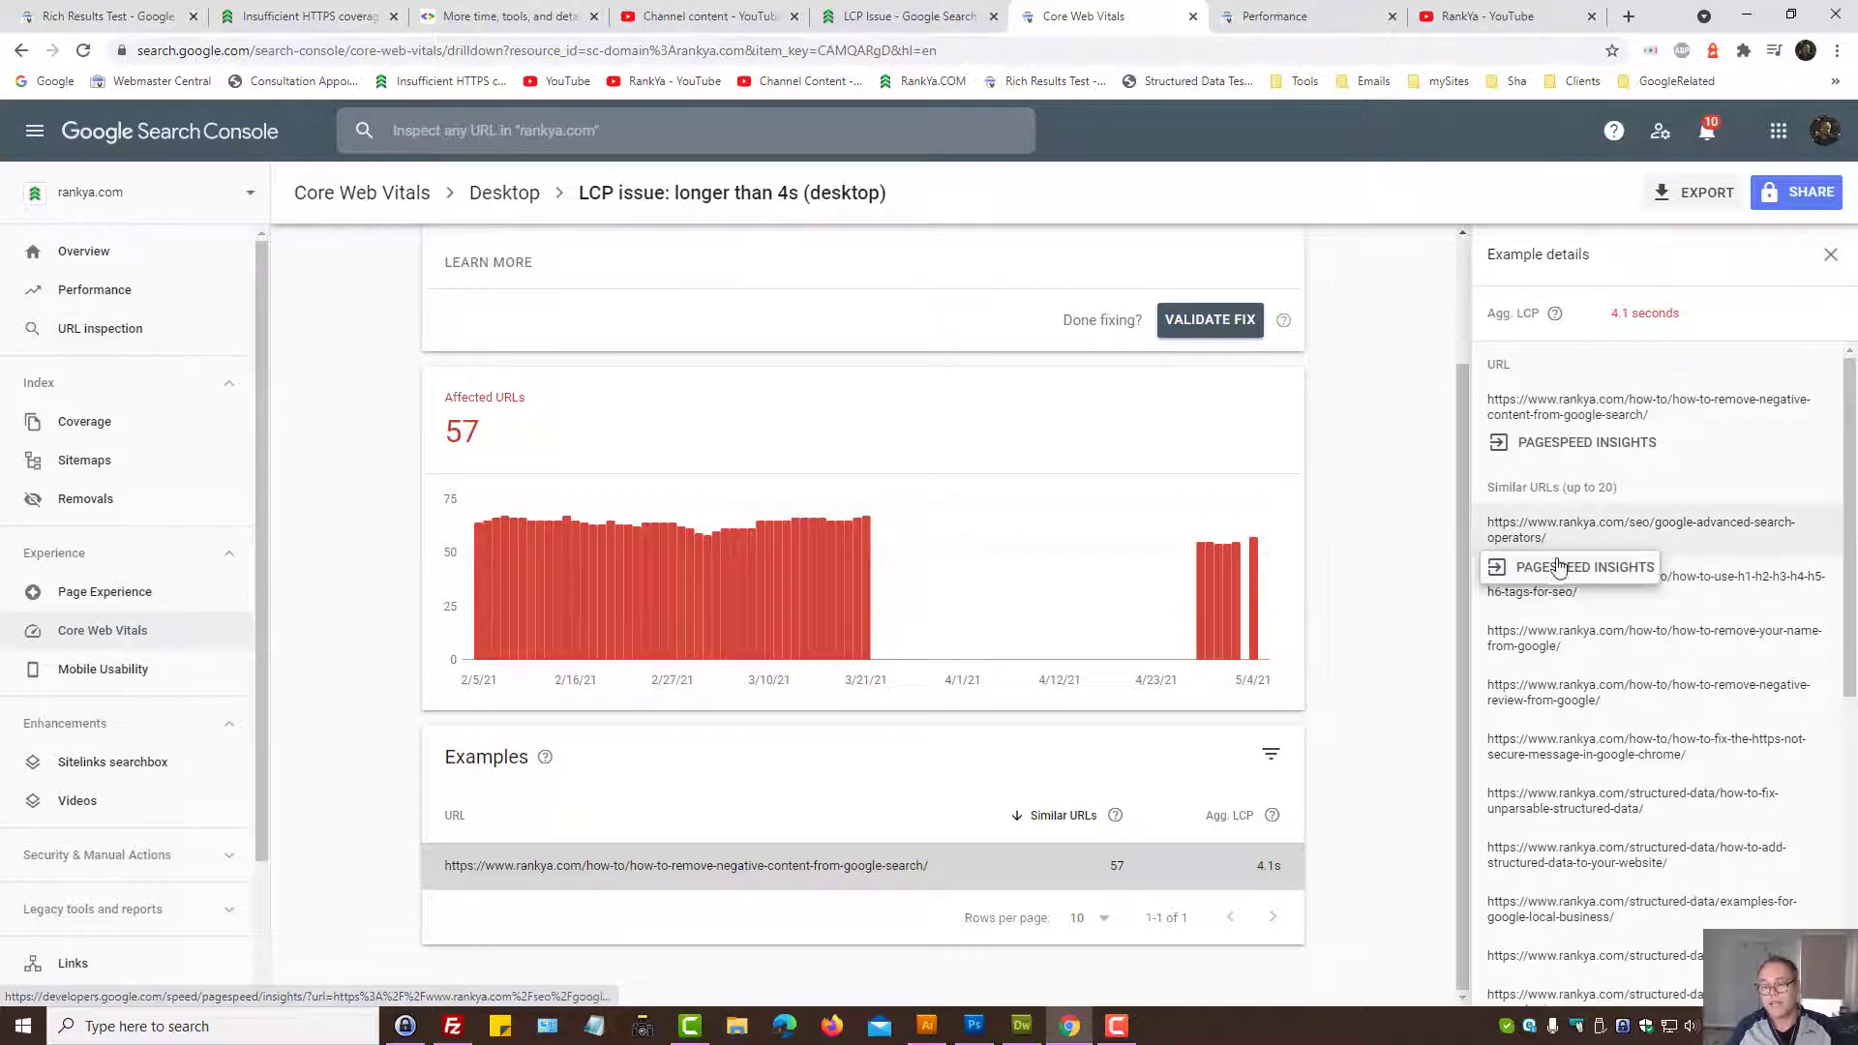
# Step: Run PageSpeed Insights on two similar URLs and view the advanced search operators page scoring 84
pyautogui.click(1556, 581)
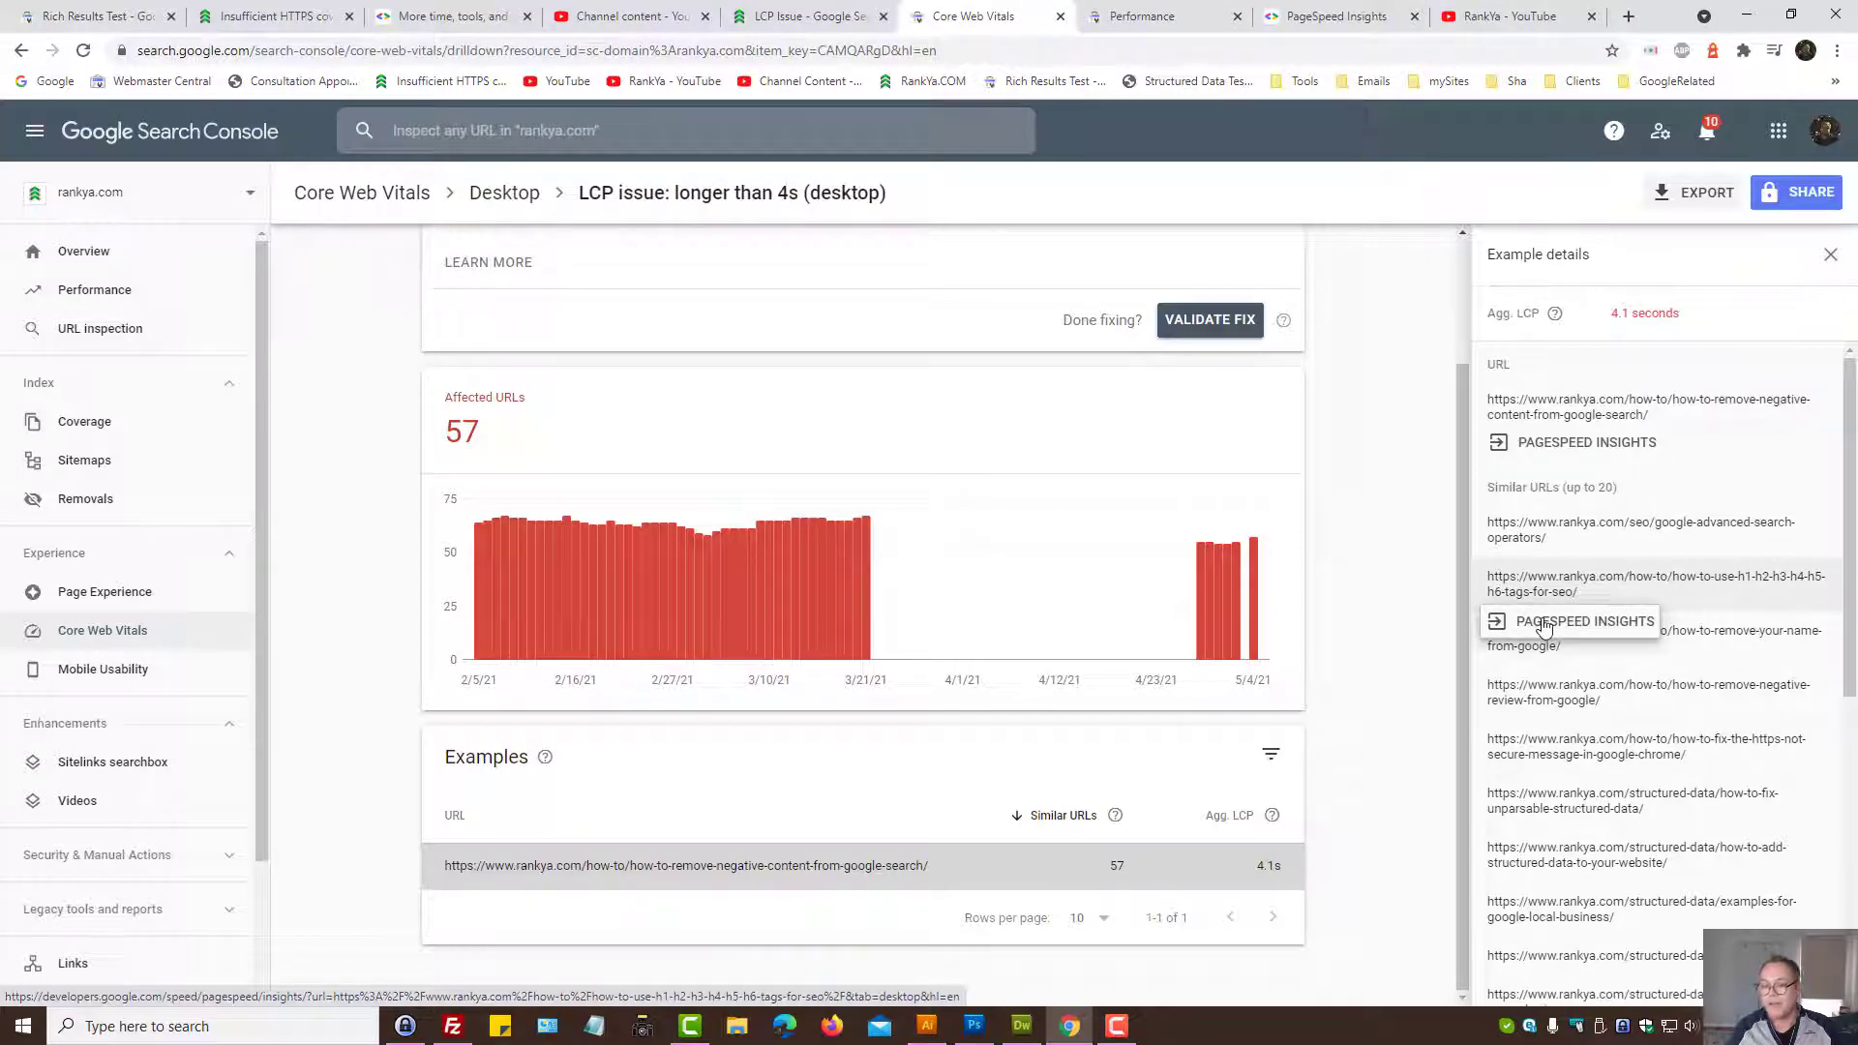
pyautogui.click(1541, 621)
pyautogui.click(1204, 14)
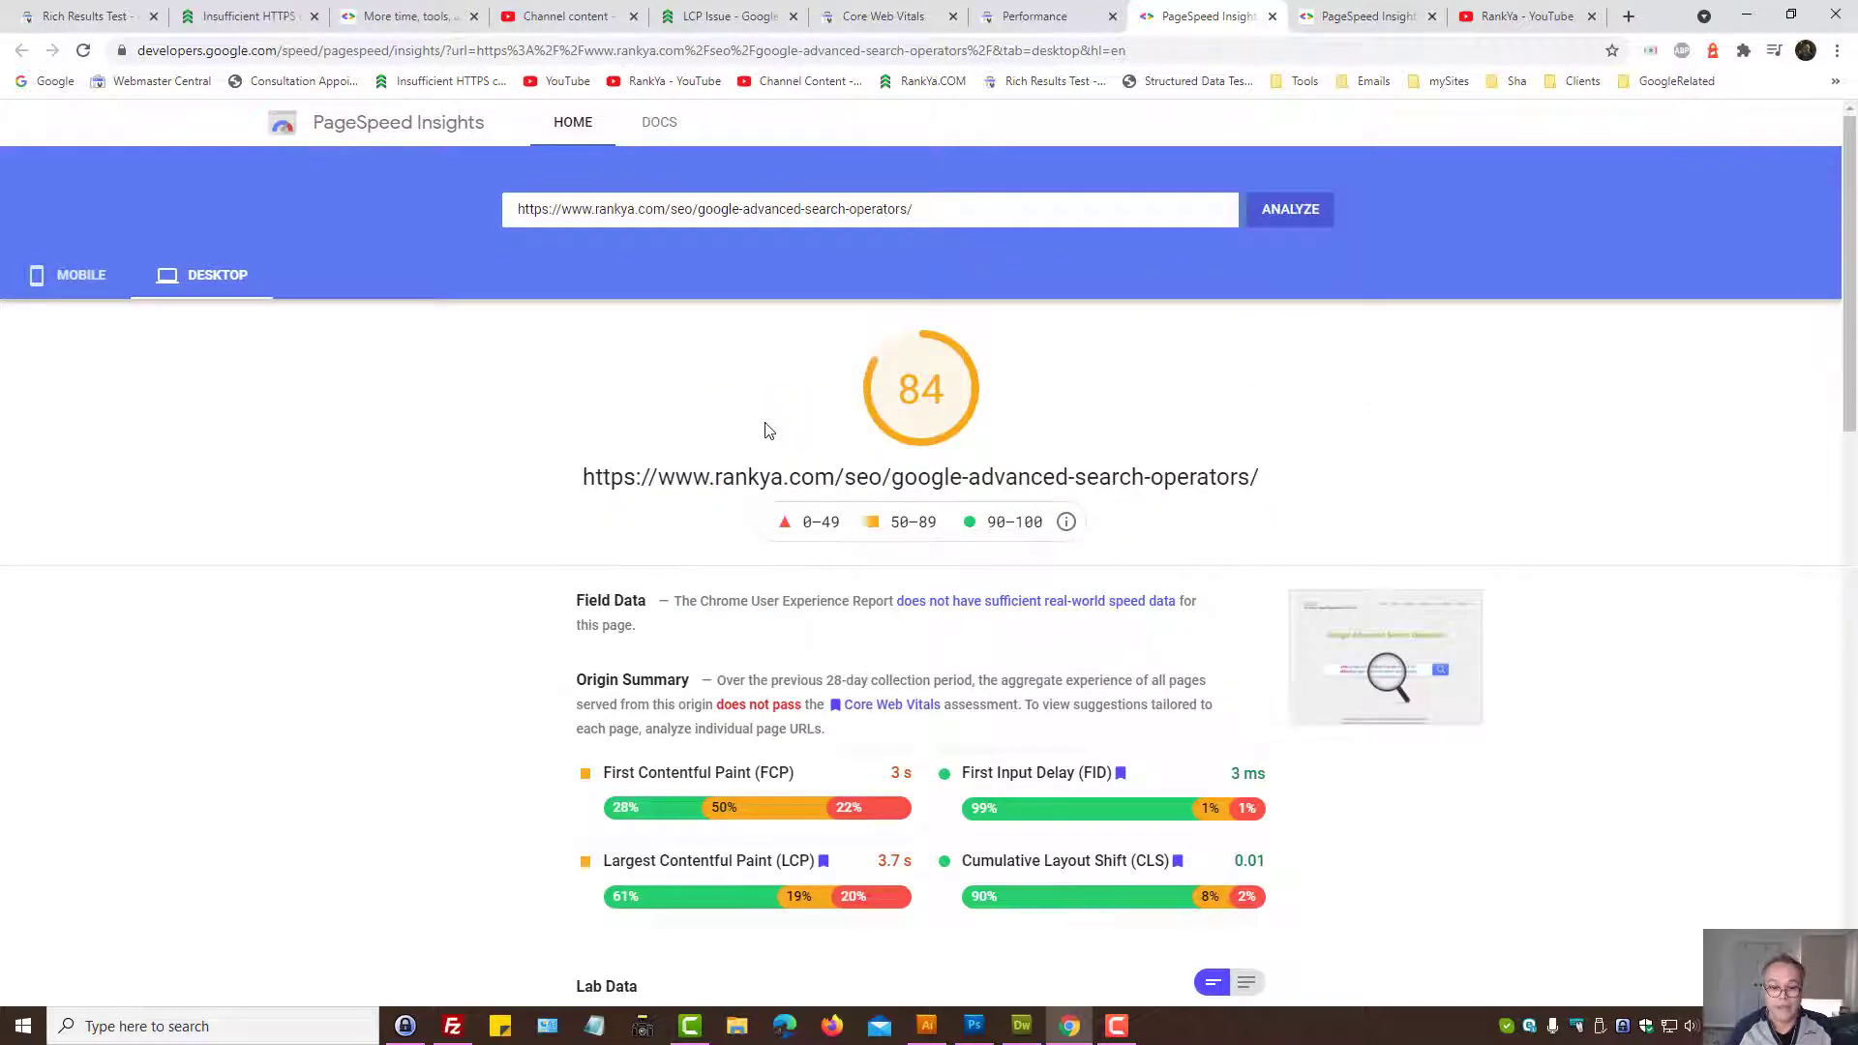
pyautogui.scroll(-2, 399, 482)
# Step: Highlight the field Largest Contentful Paint value 3.7 s, then return to the Search Console LCP issue report
pyautogui.moveTo(818, 571); pyautogui.dragTo(751, 570)
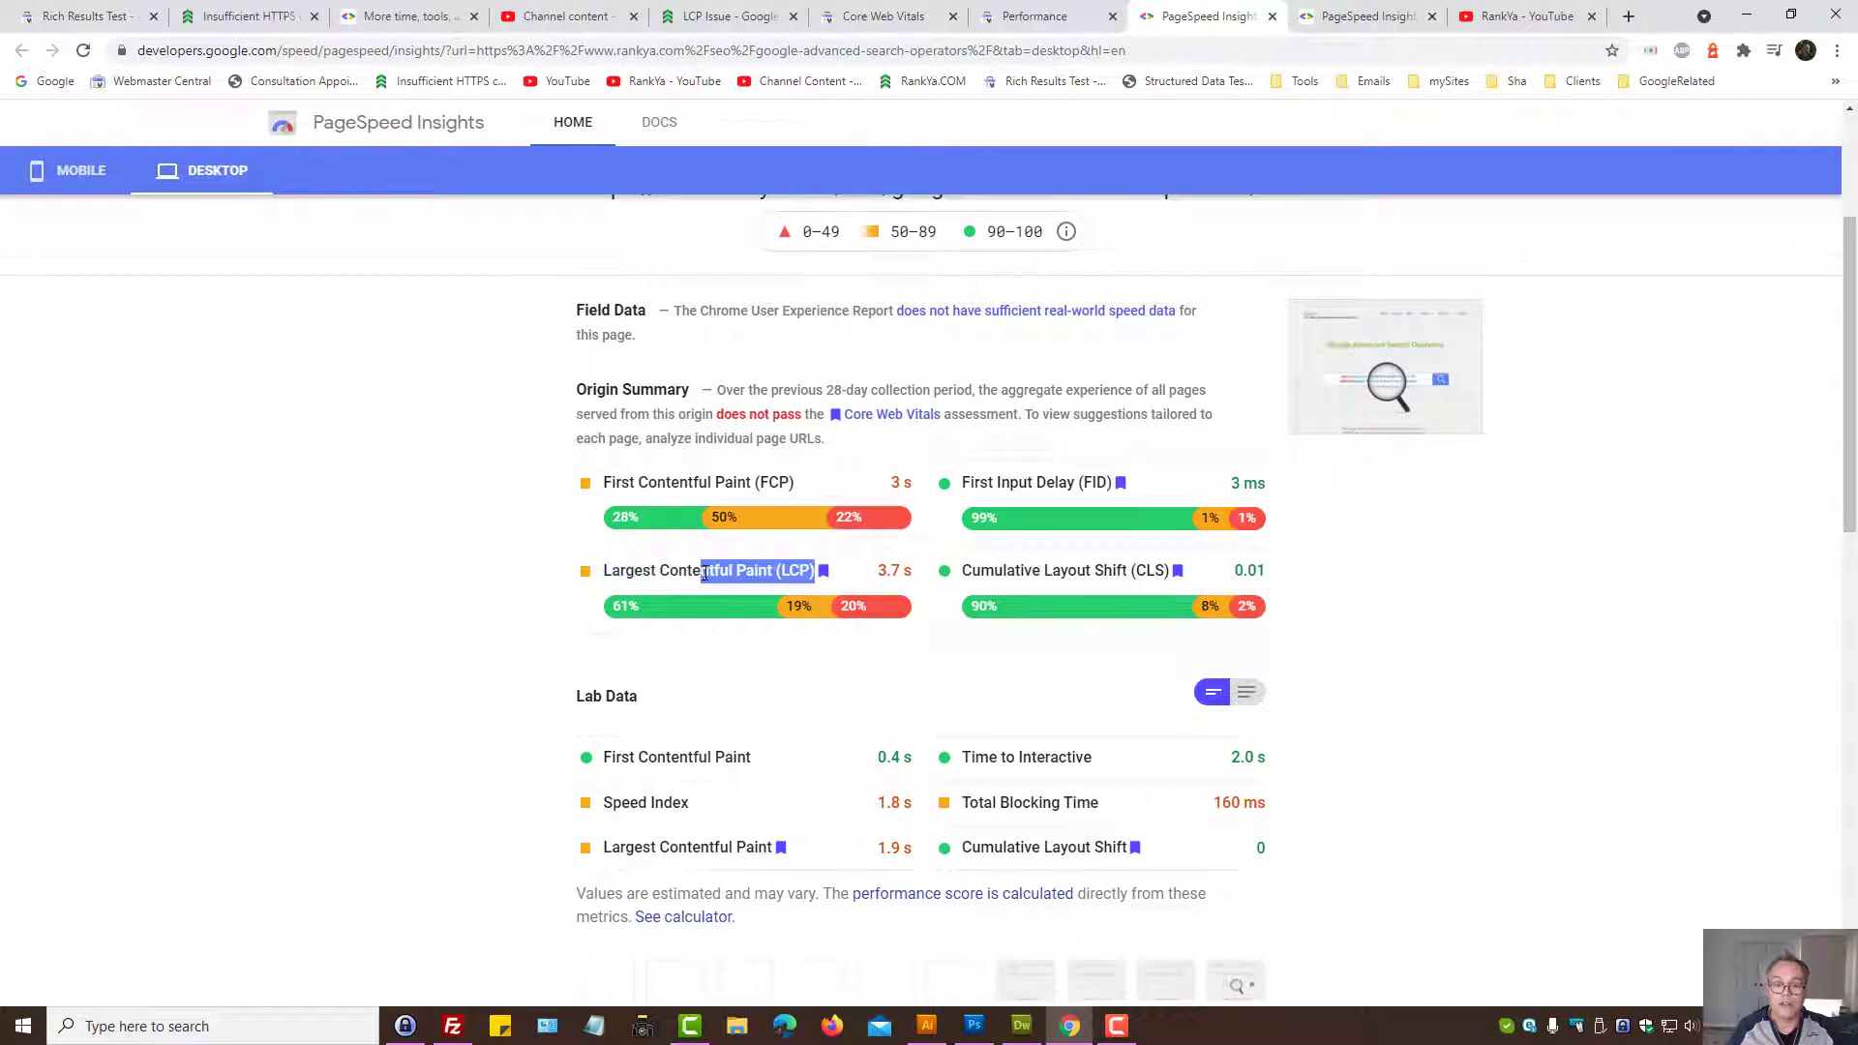
pyautogui.click(805, 572)
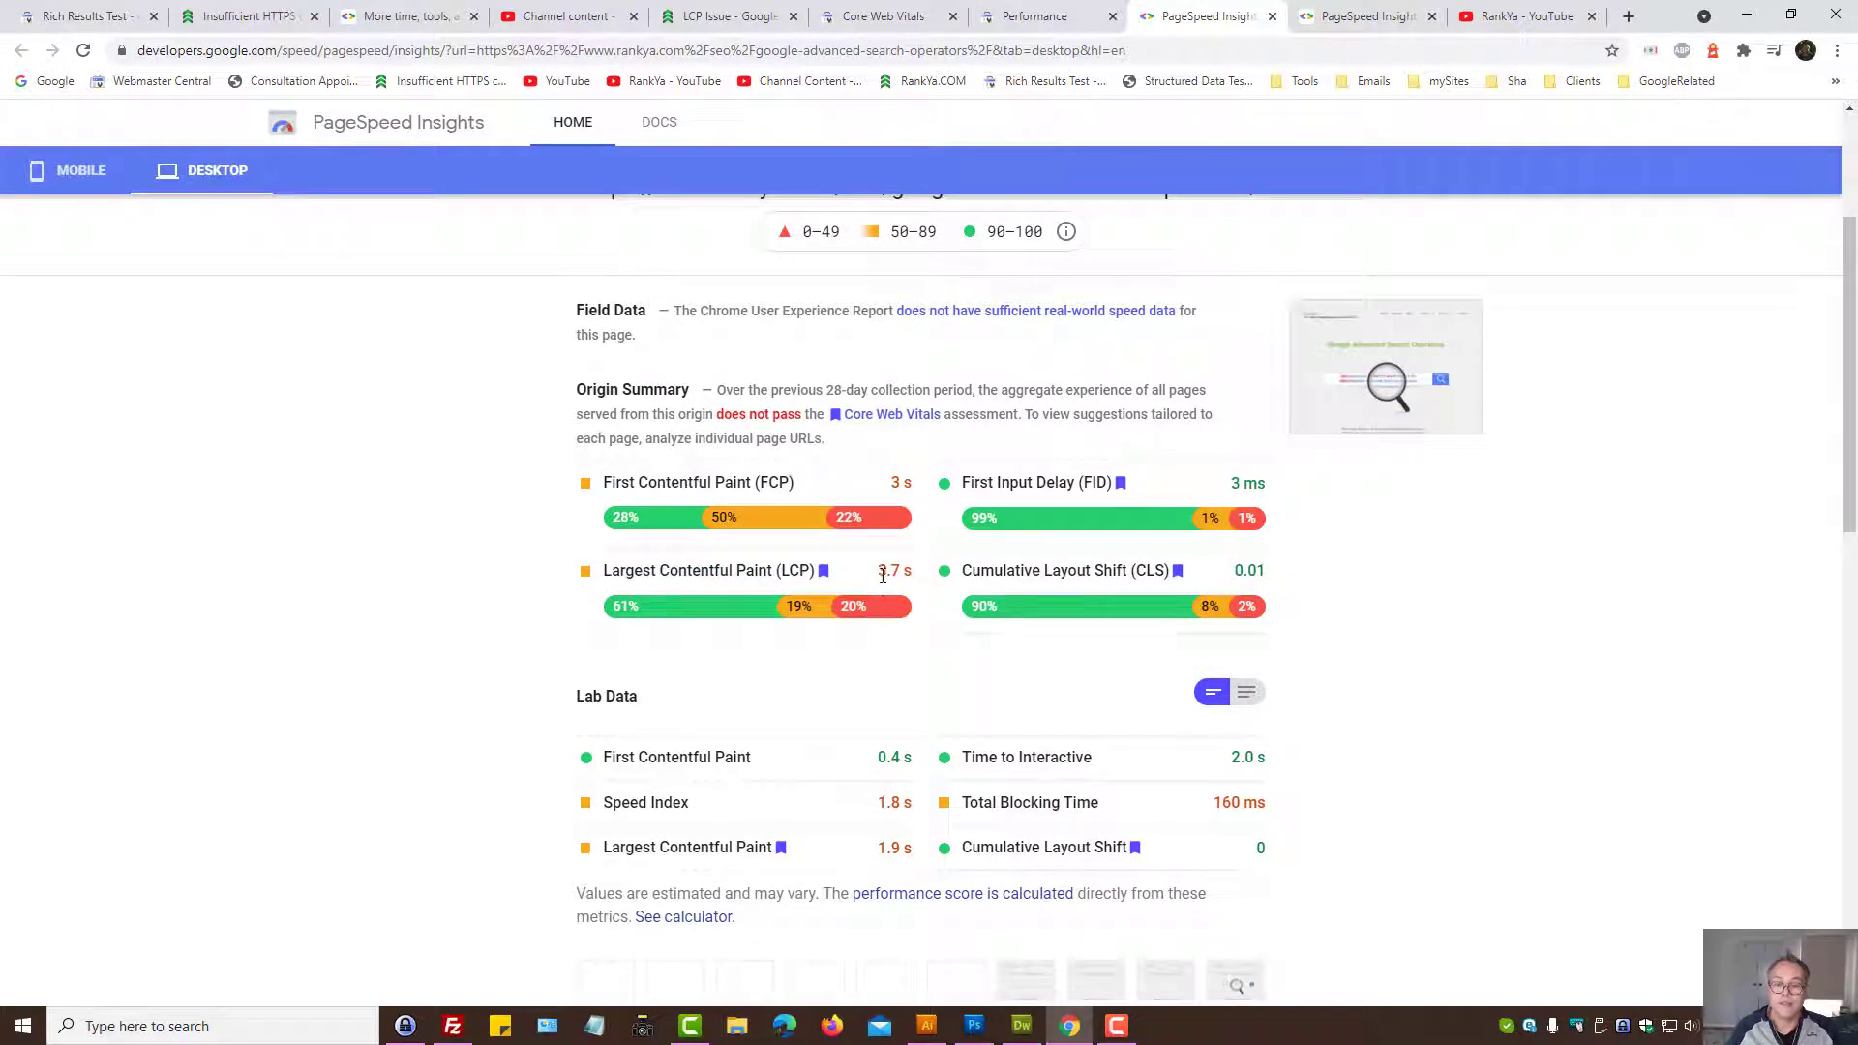
pyautogui.moveTo(880, 573); pyautogui.dragTo(908, 572)
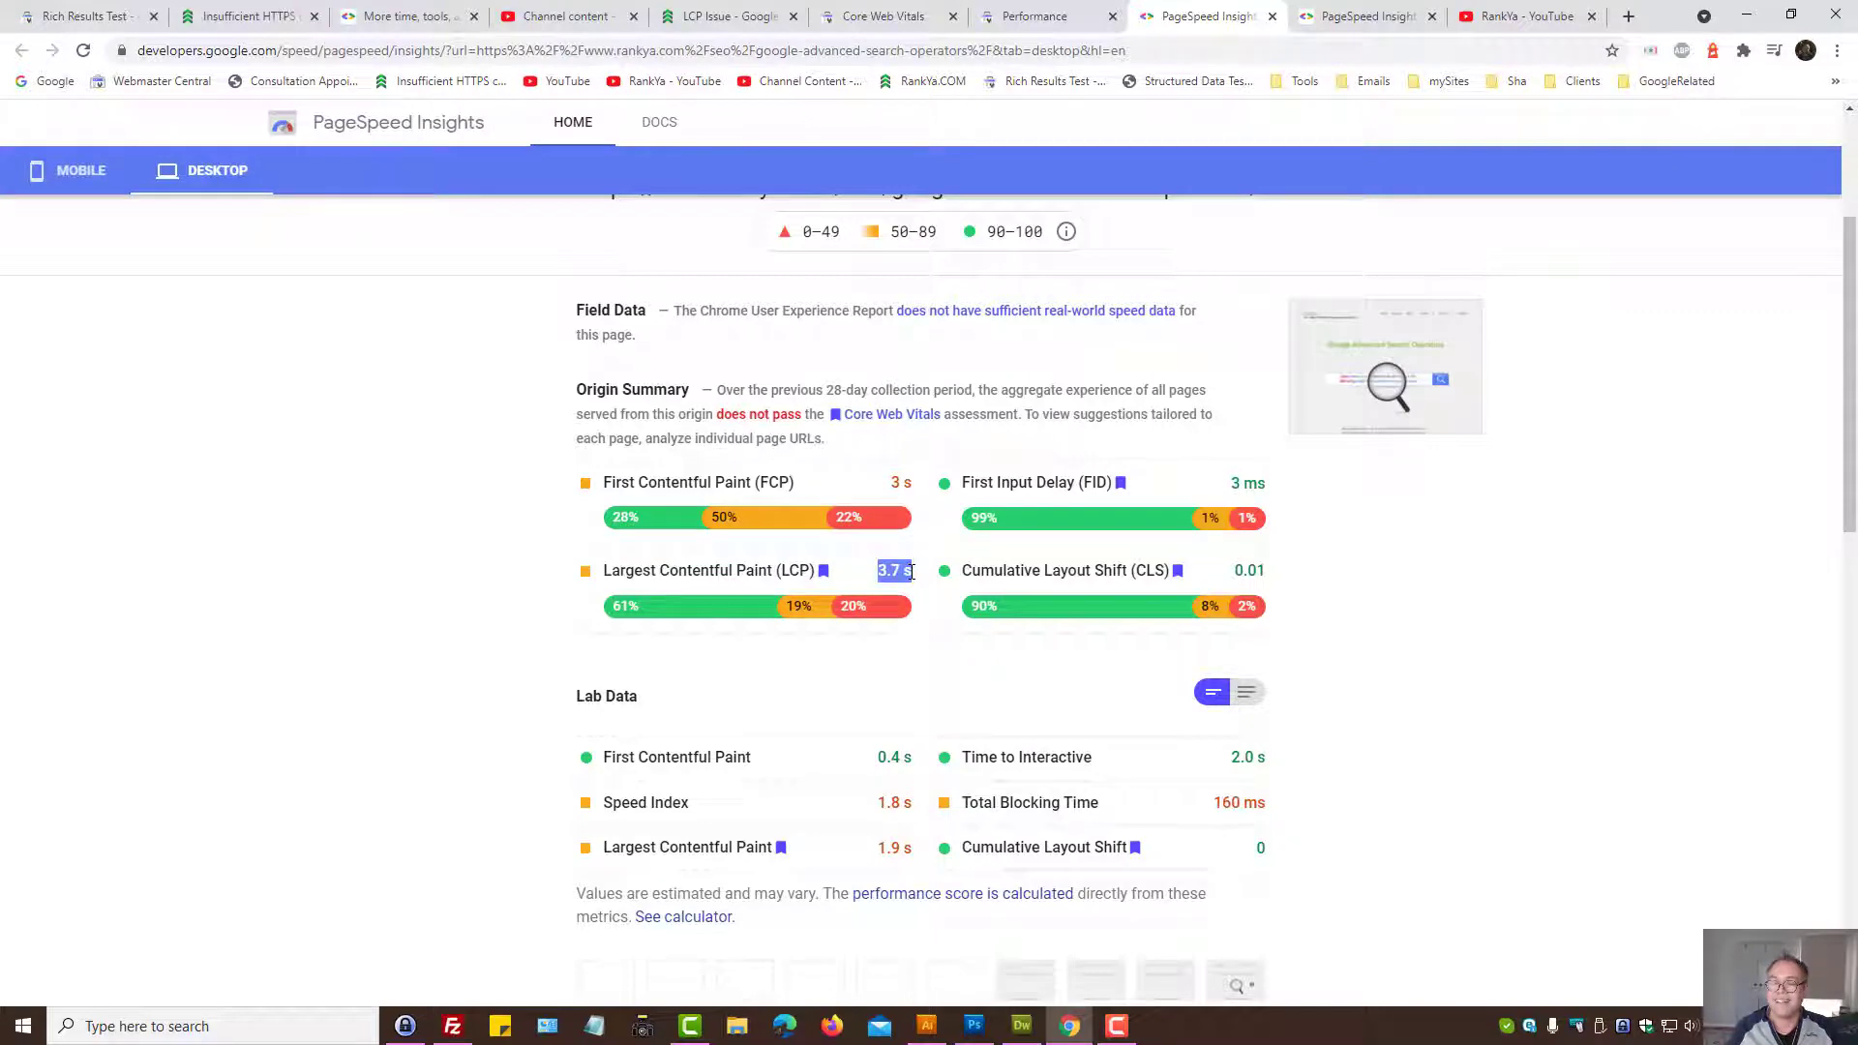
pyautogui.scroll(-2, 661, 613)
pyautogui.scroll(5, 643, 622)
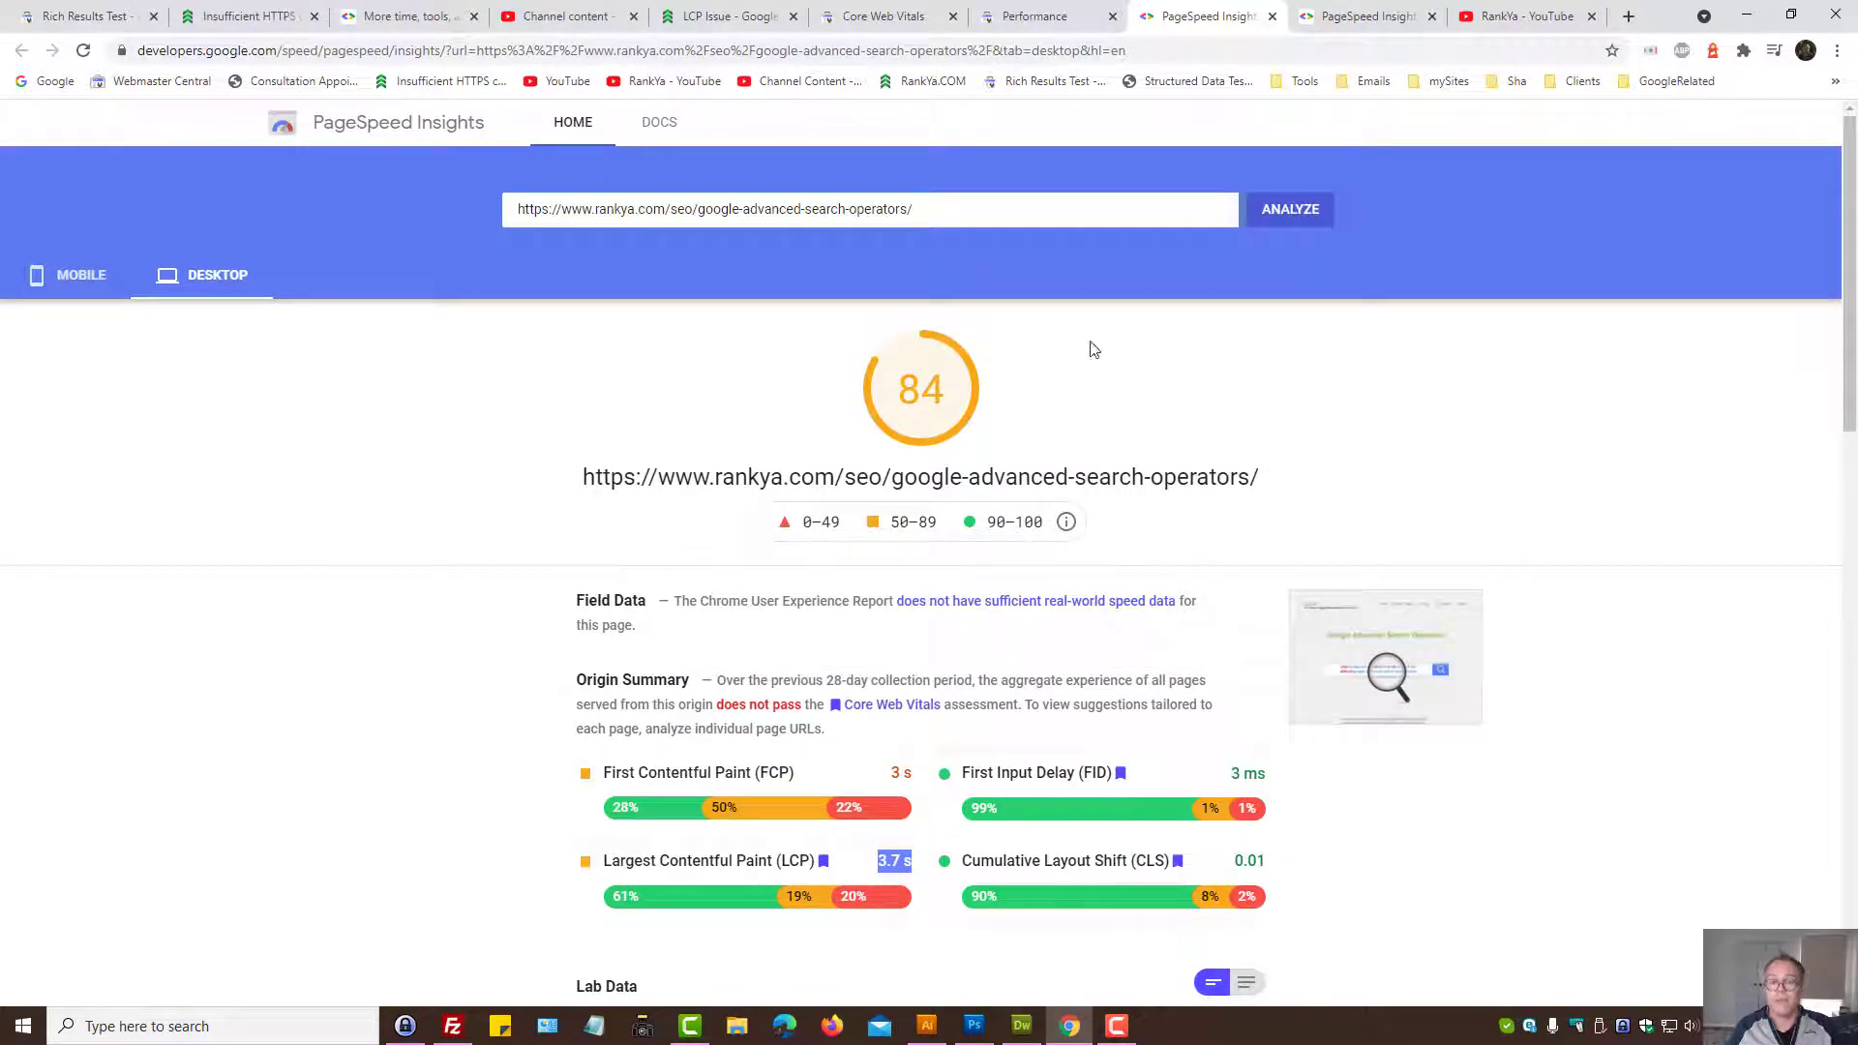
pyautogui.click(940, 18)
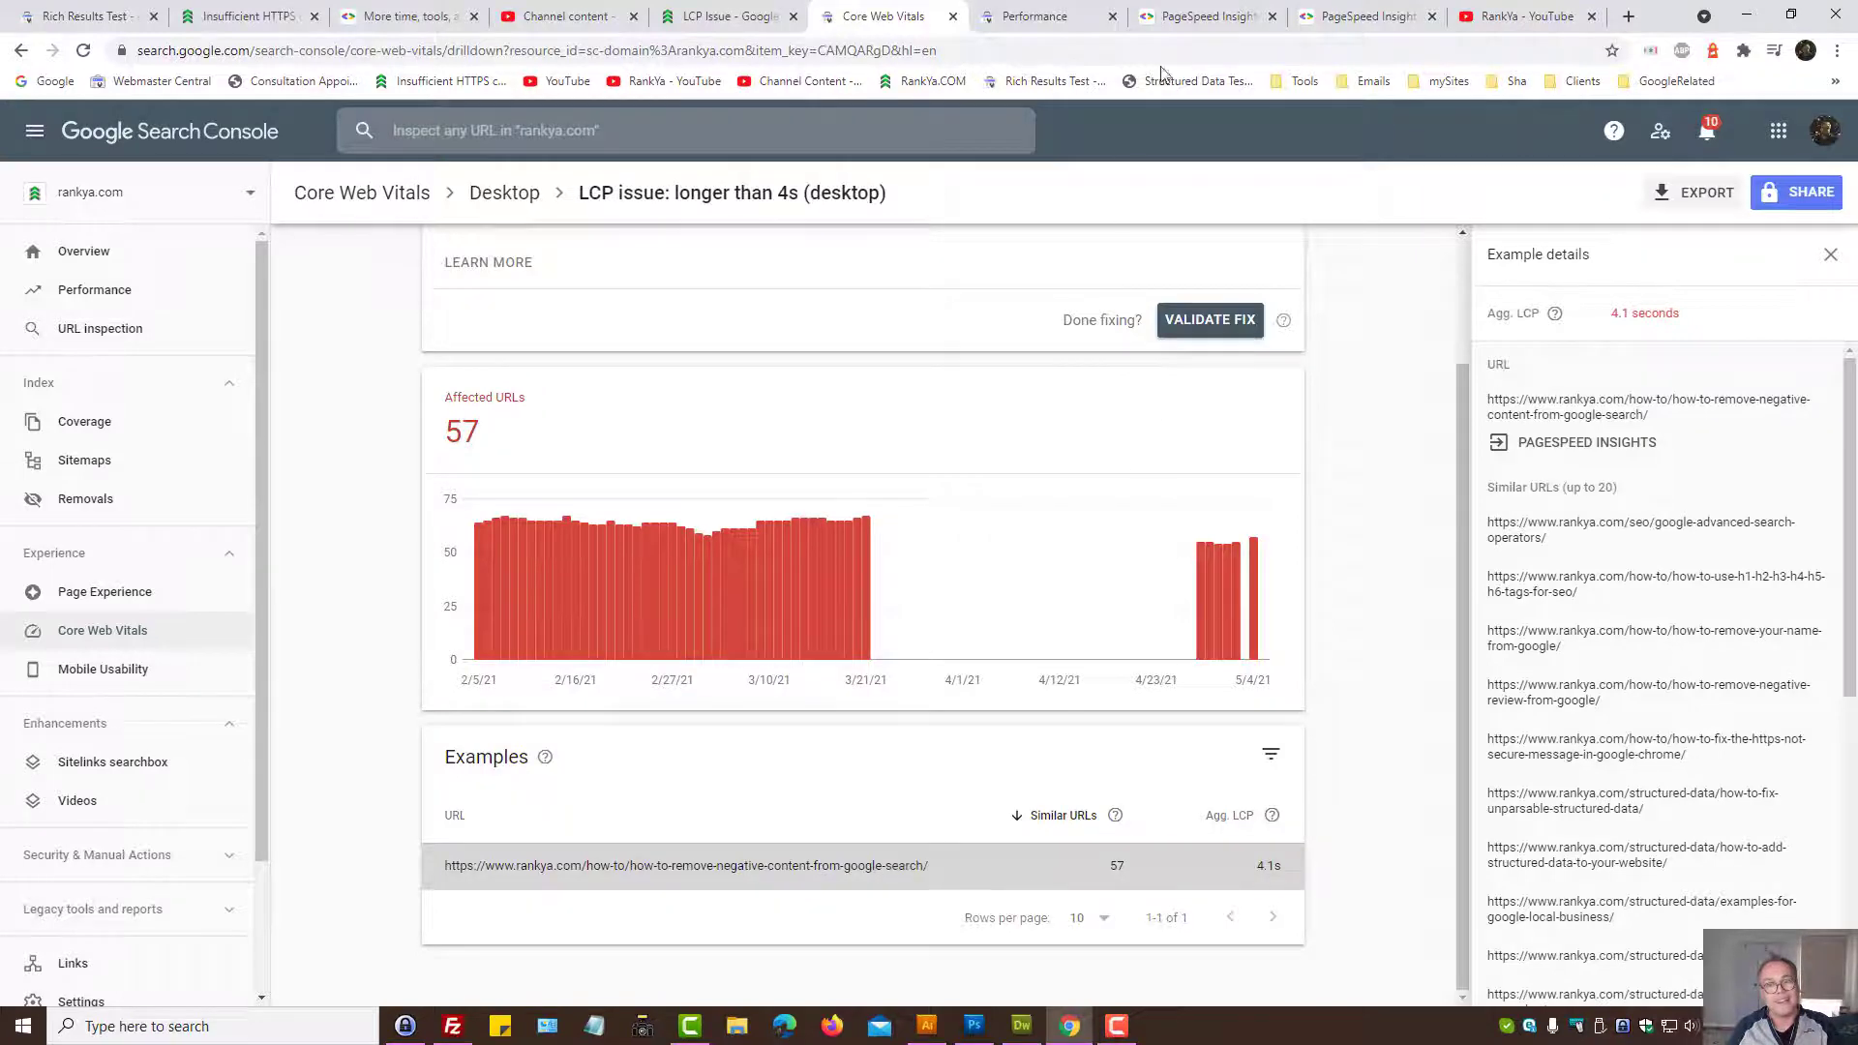
# Step: Back in PageSpeed Insights, compare the 3.7 s origin LCP with the lab Largest Contentful Paint metric
pyautogui.click(1199, 18)
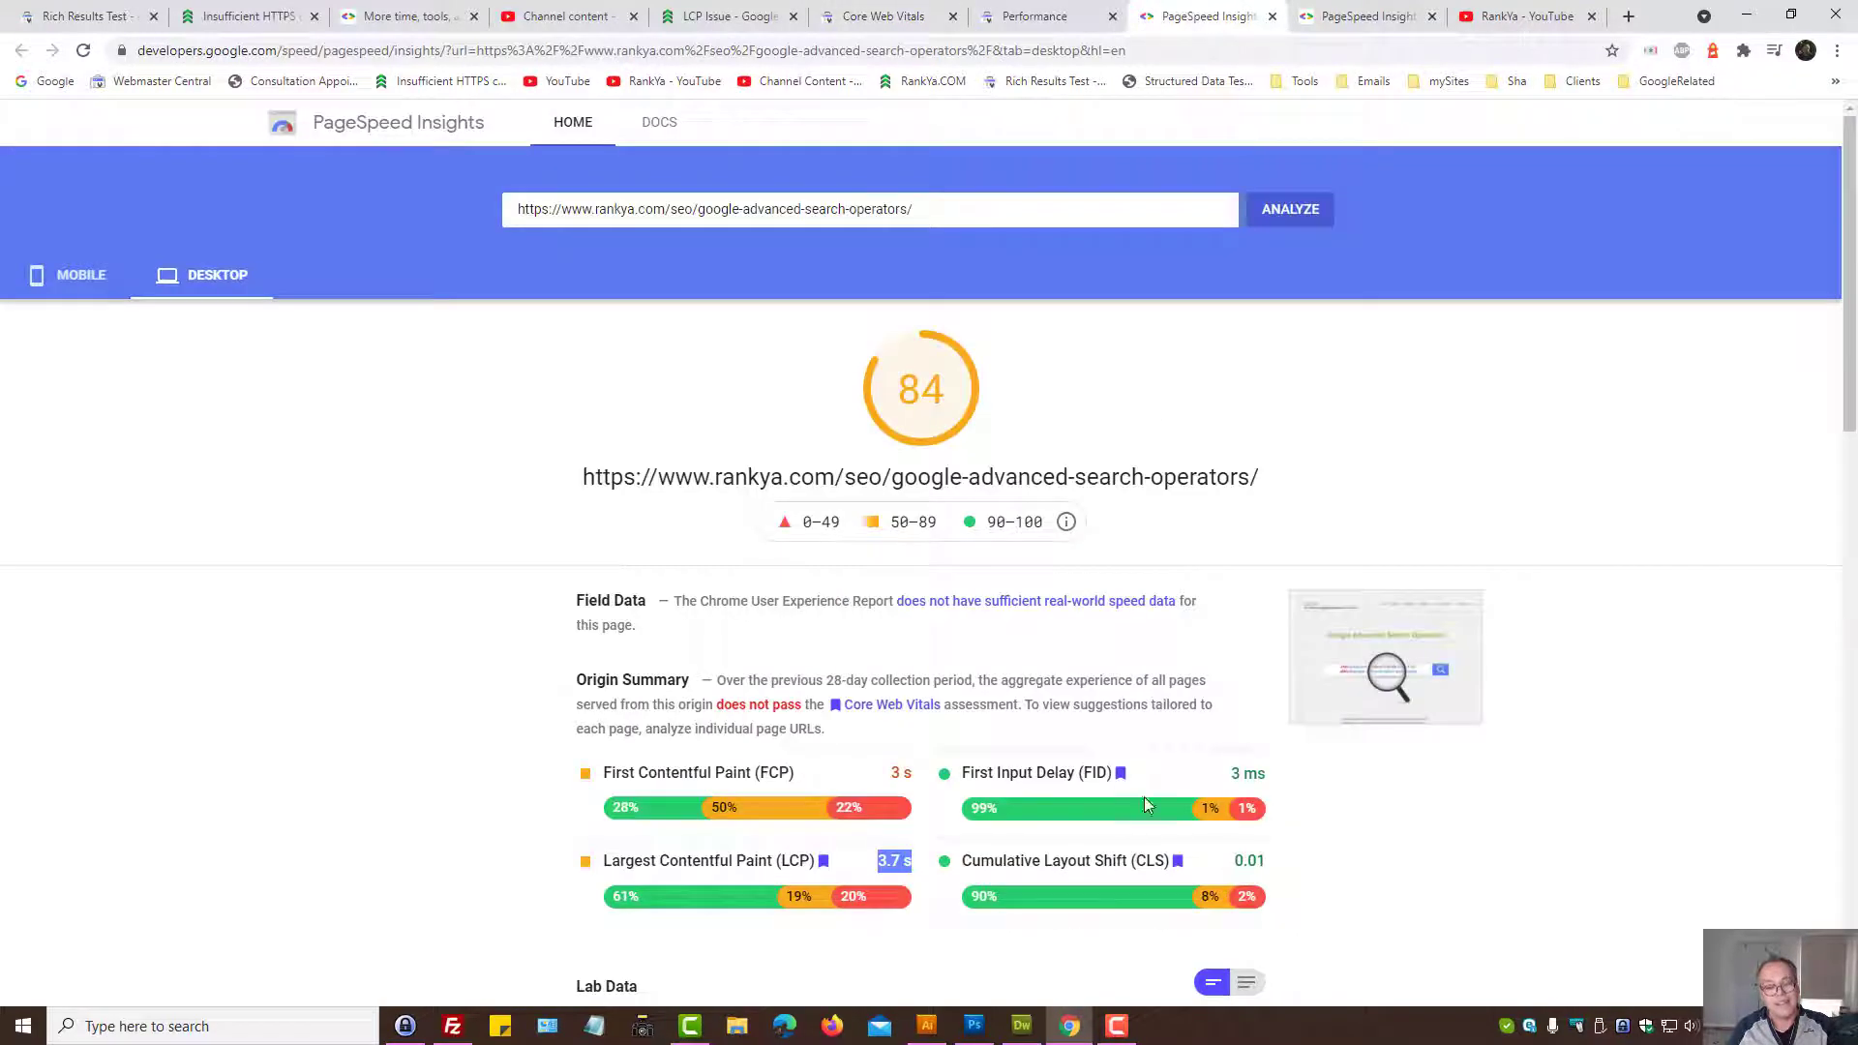
pyautogui.click(883, 865)
pyautogui.moveTo(882, 865); pyautogui.dragTo(901, 863)
pyautogui.scroll(-2, 358, 802)
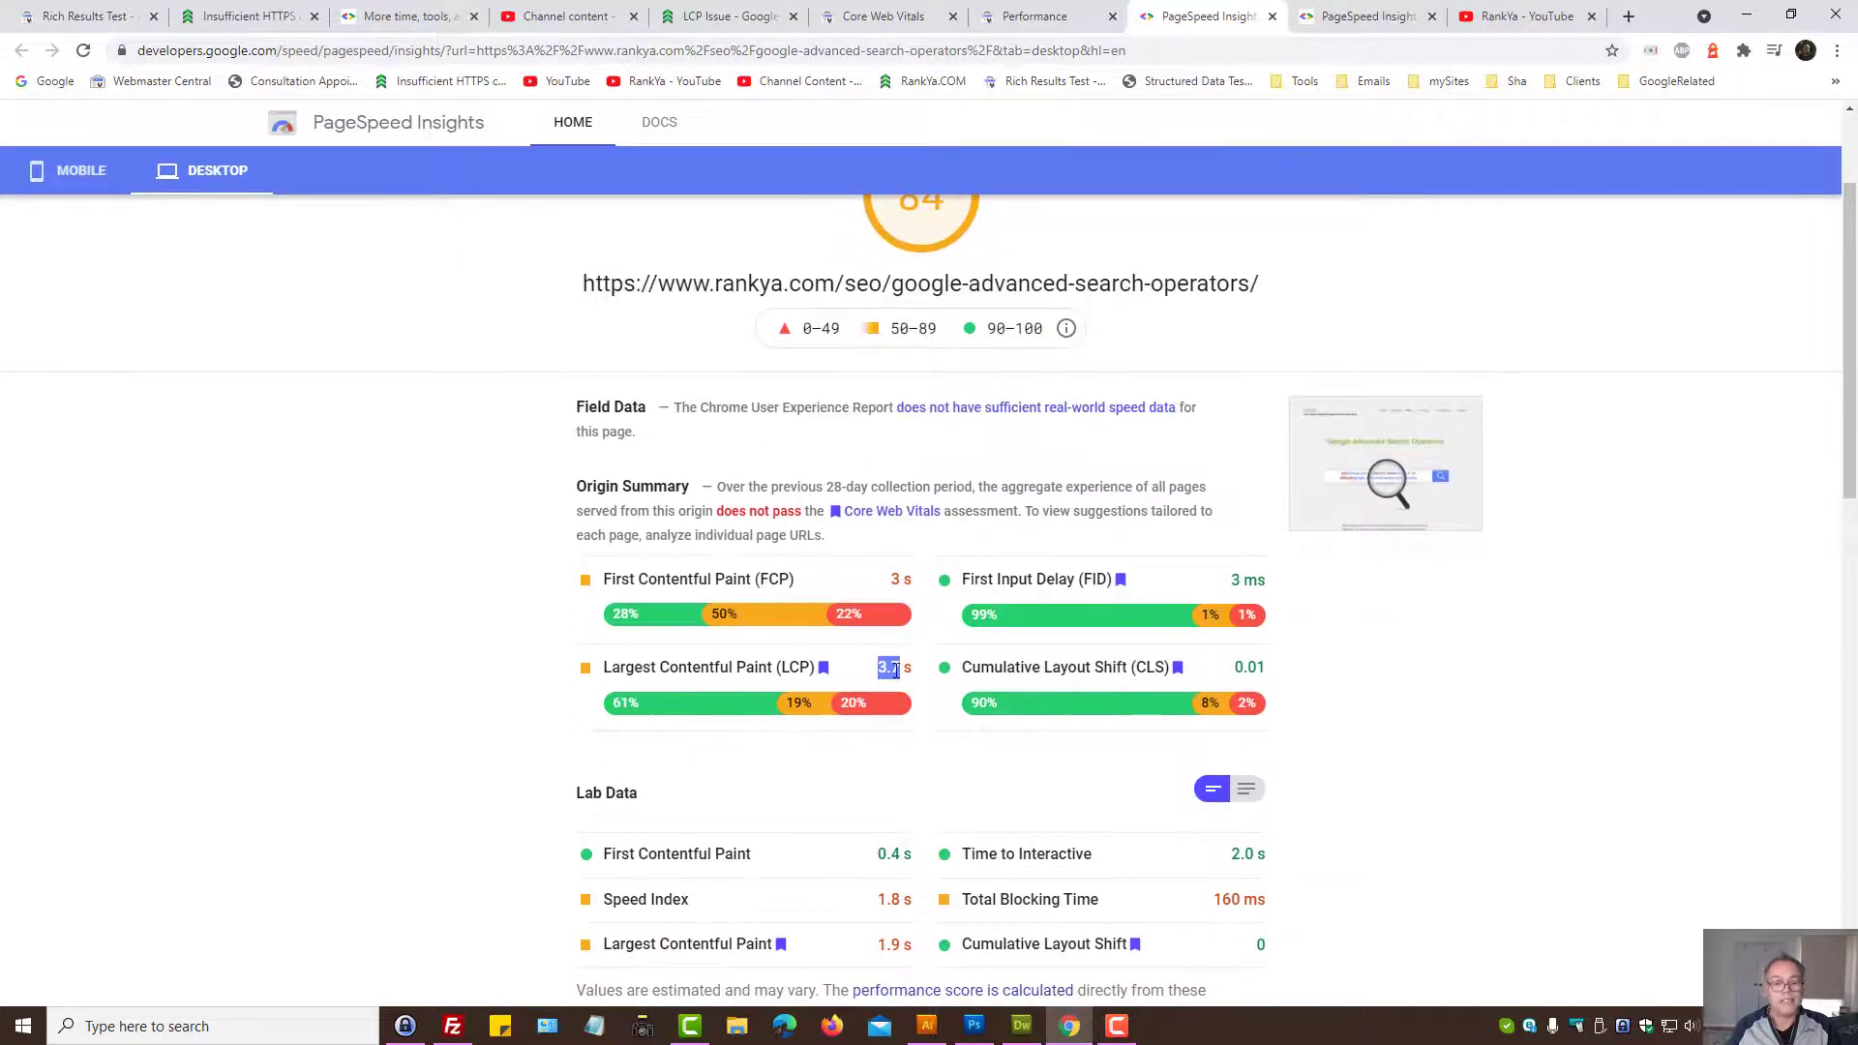
pyautogui.scroll(-2, 856, 756)
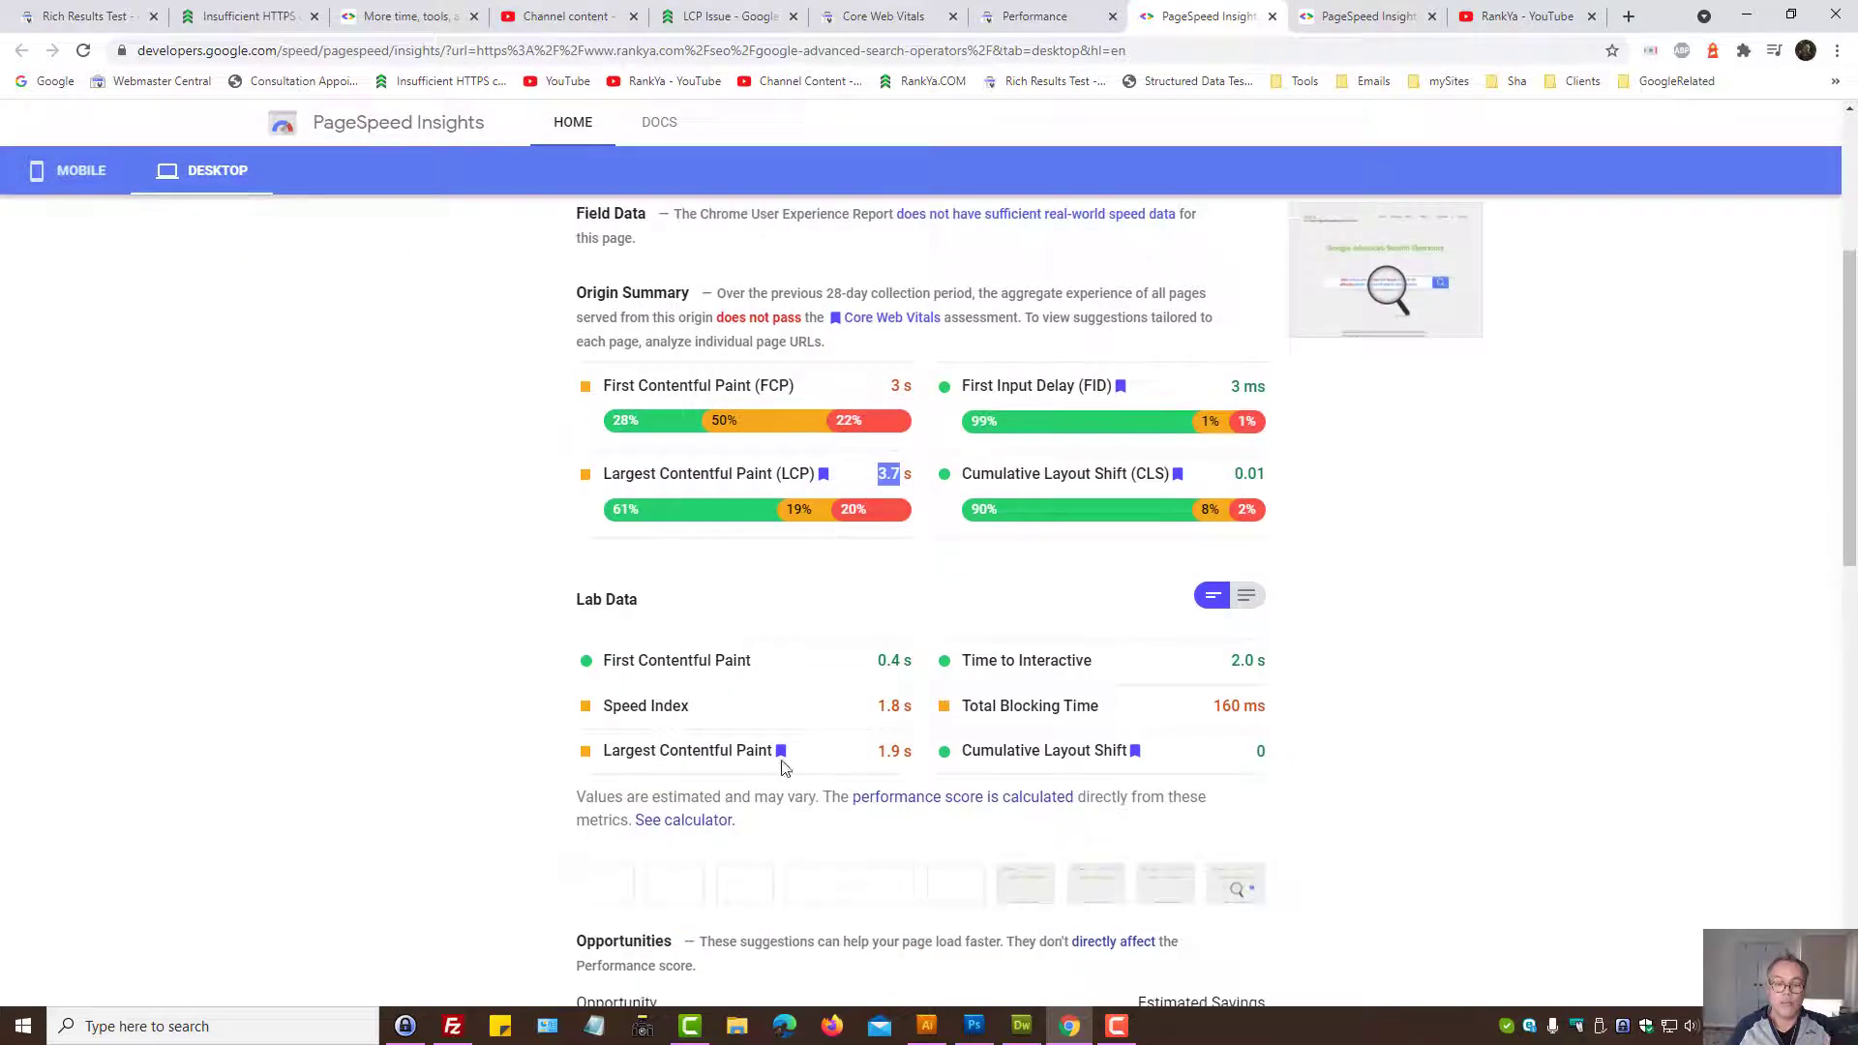
pyautogui.tripleClick(703, 749)
pyautogui.scroll(-5, 705, 749)
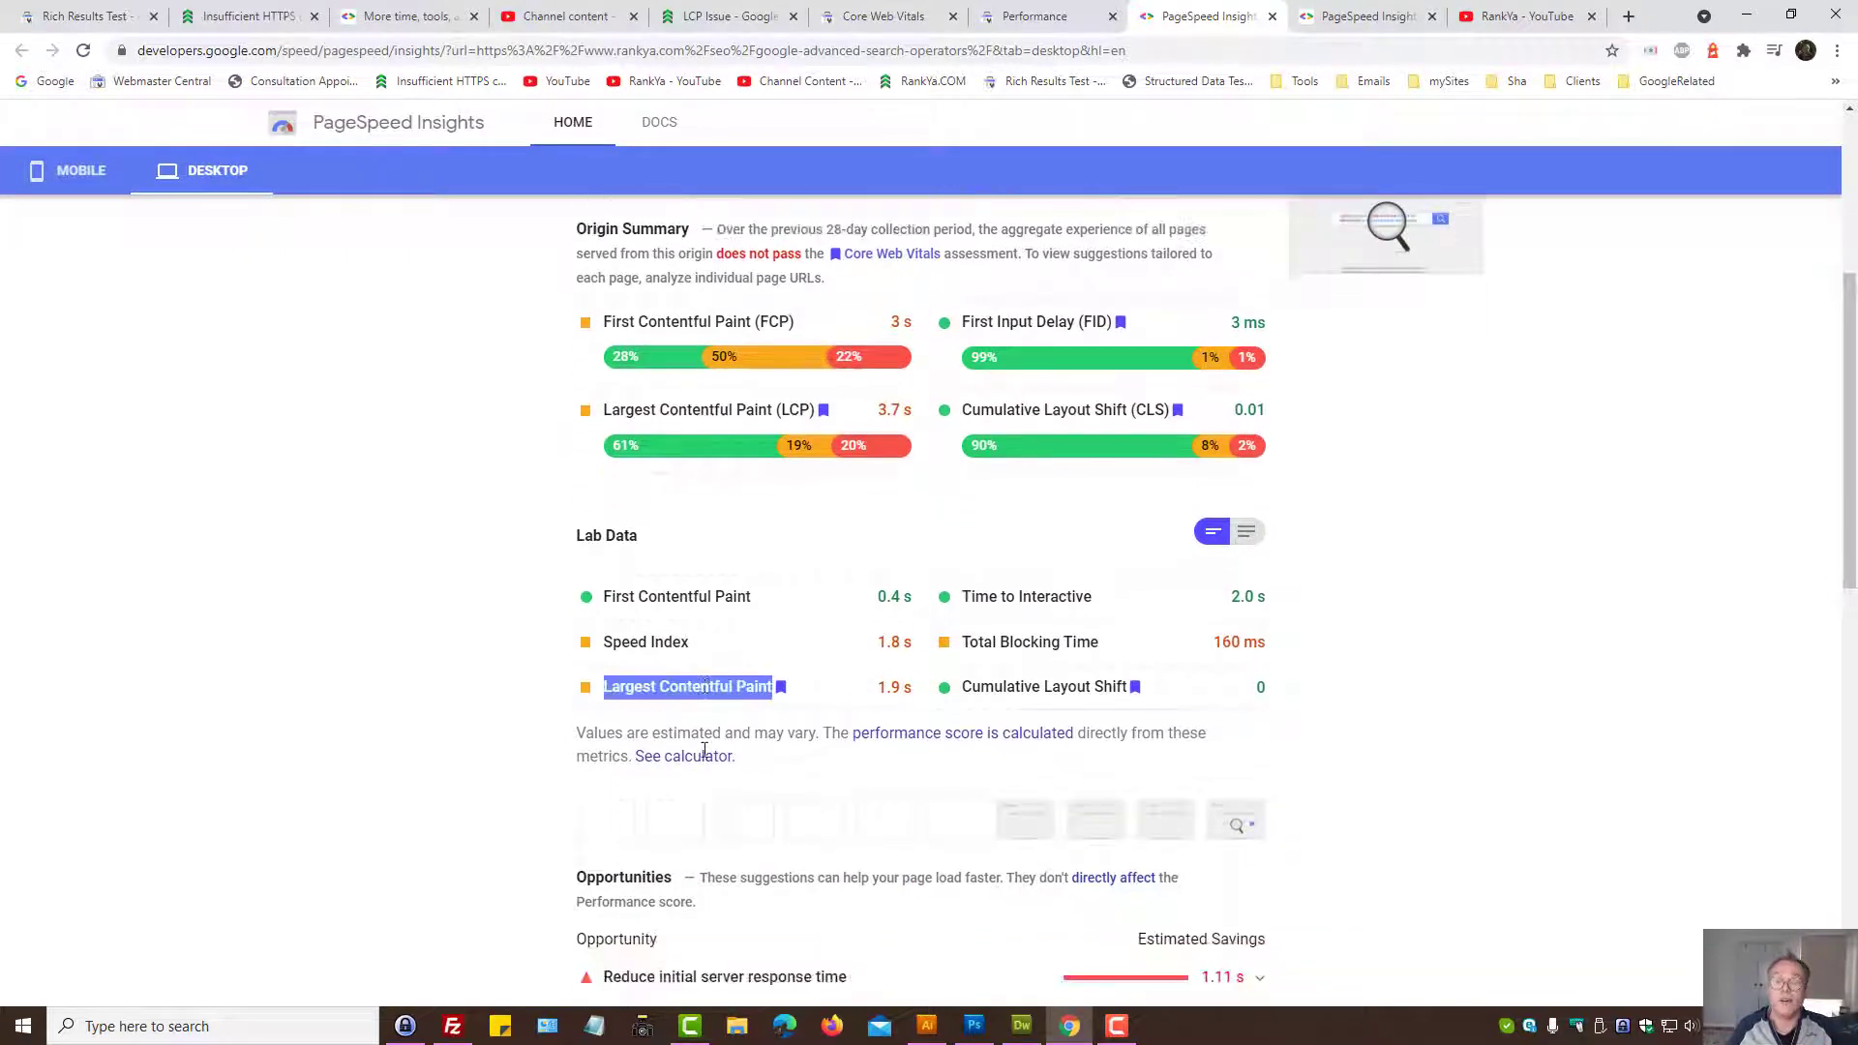
pyautogui.scroll(-4, 704, 756)
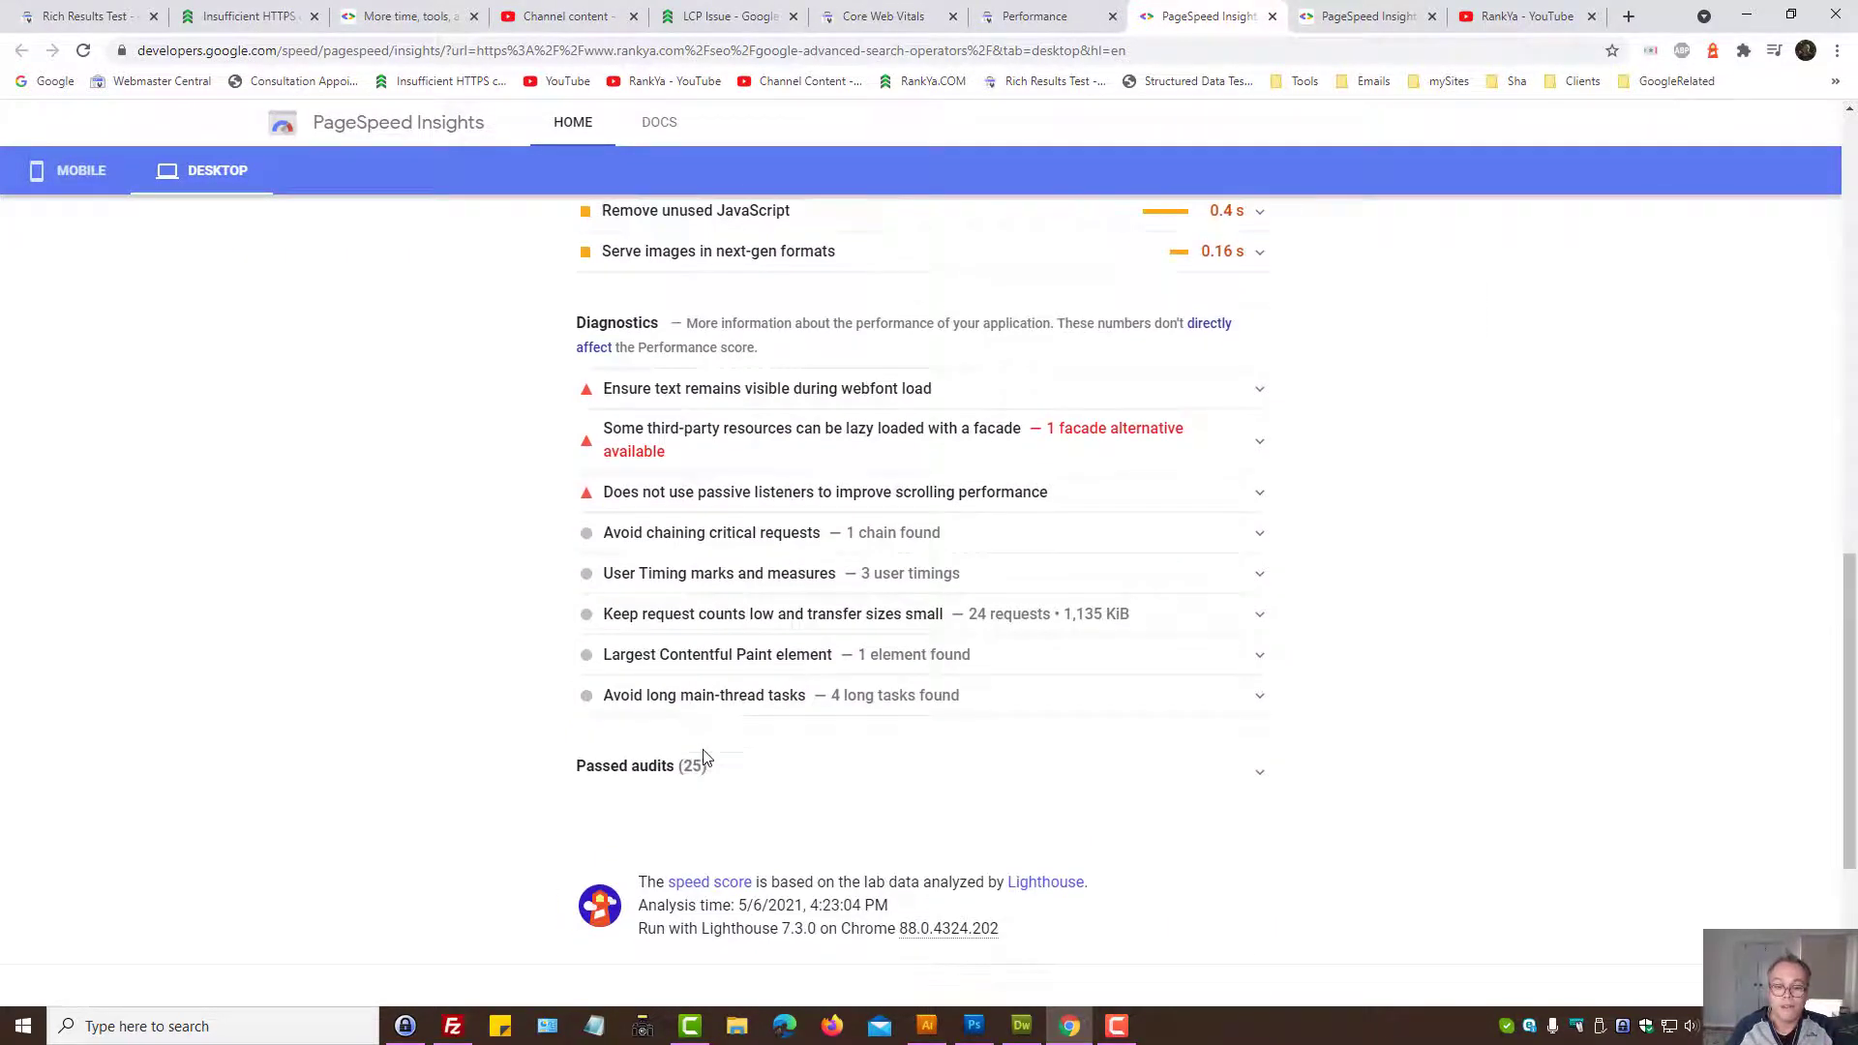
# Step: Expand the Largest Contentful Paint element diagnostic and highlight the Advanced Search Operators img snippet
pyautogui.click(661, 662)
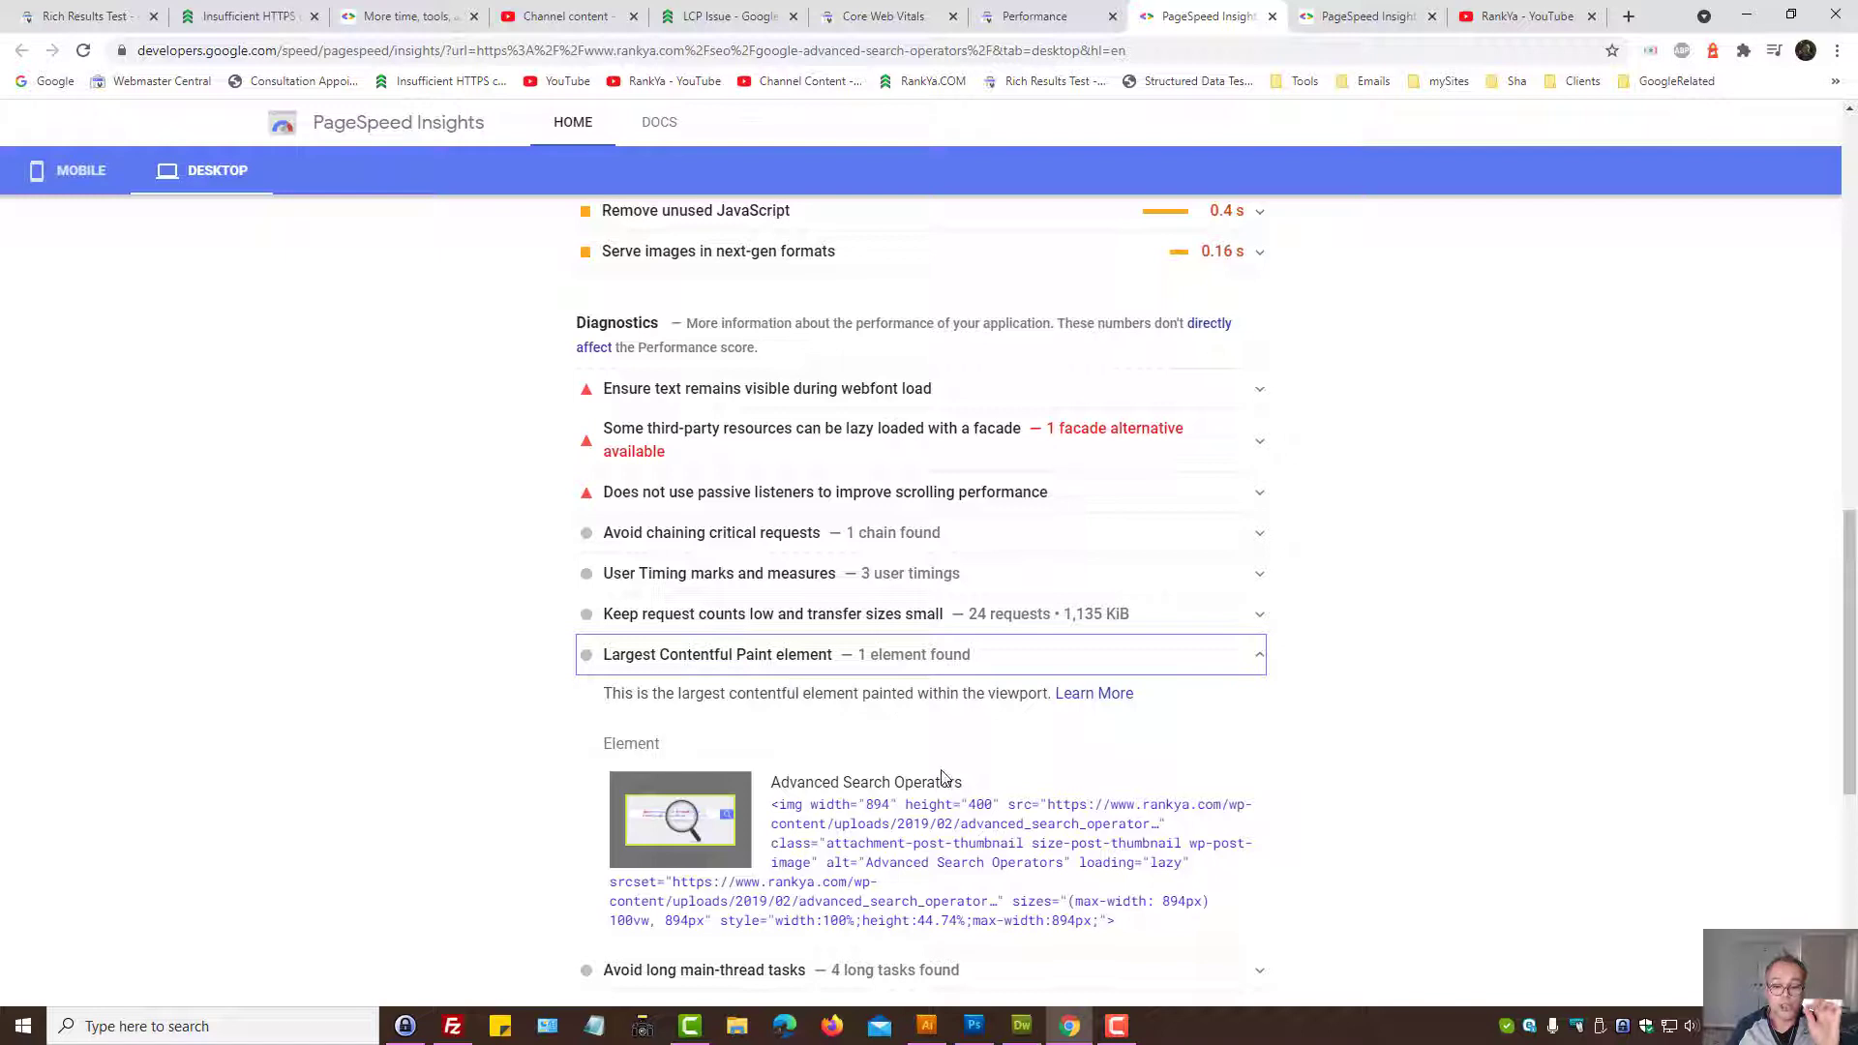
pyautogui.scroll(-2, 918, 849)
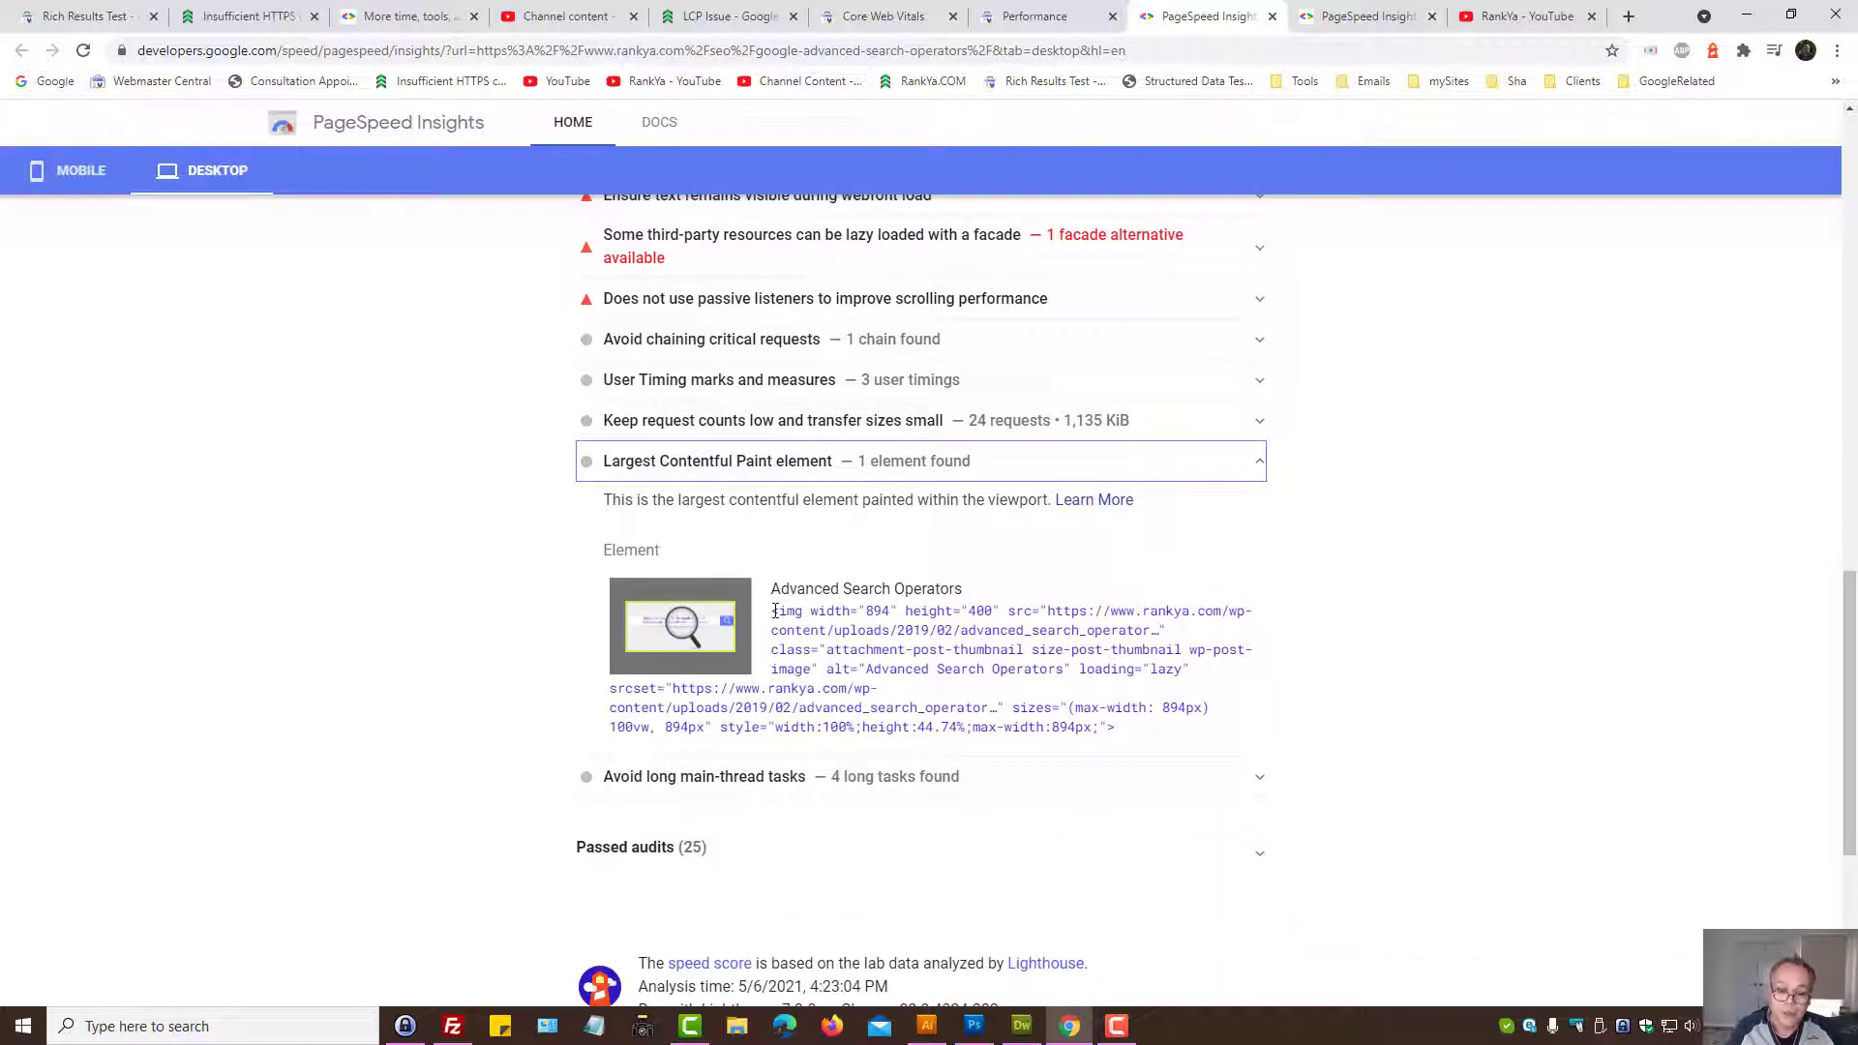
pyautogui.moveTo(775, 611)
pyautogui.mouseDown()
pyautogui.moveTo(1017, 705)
pyautogui.moveTo(1181, 727)
pyautogui.mouseUp()
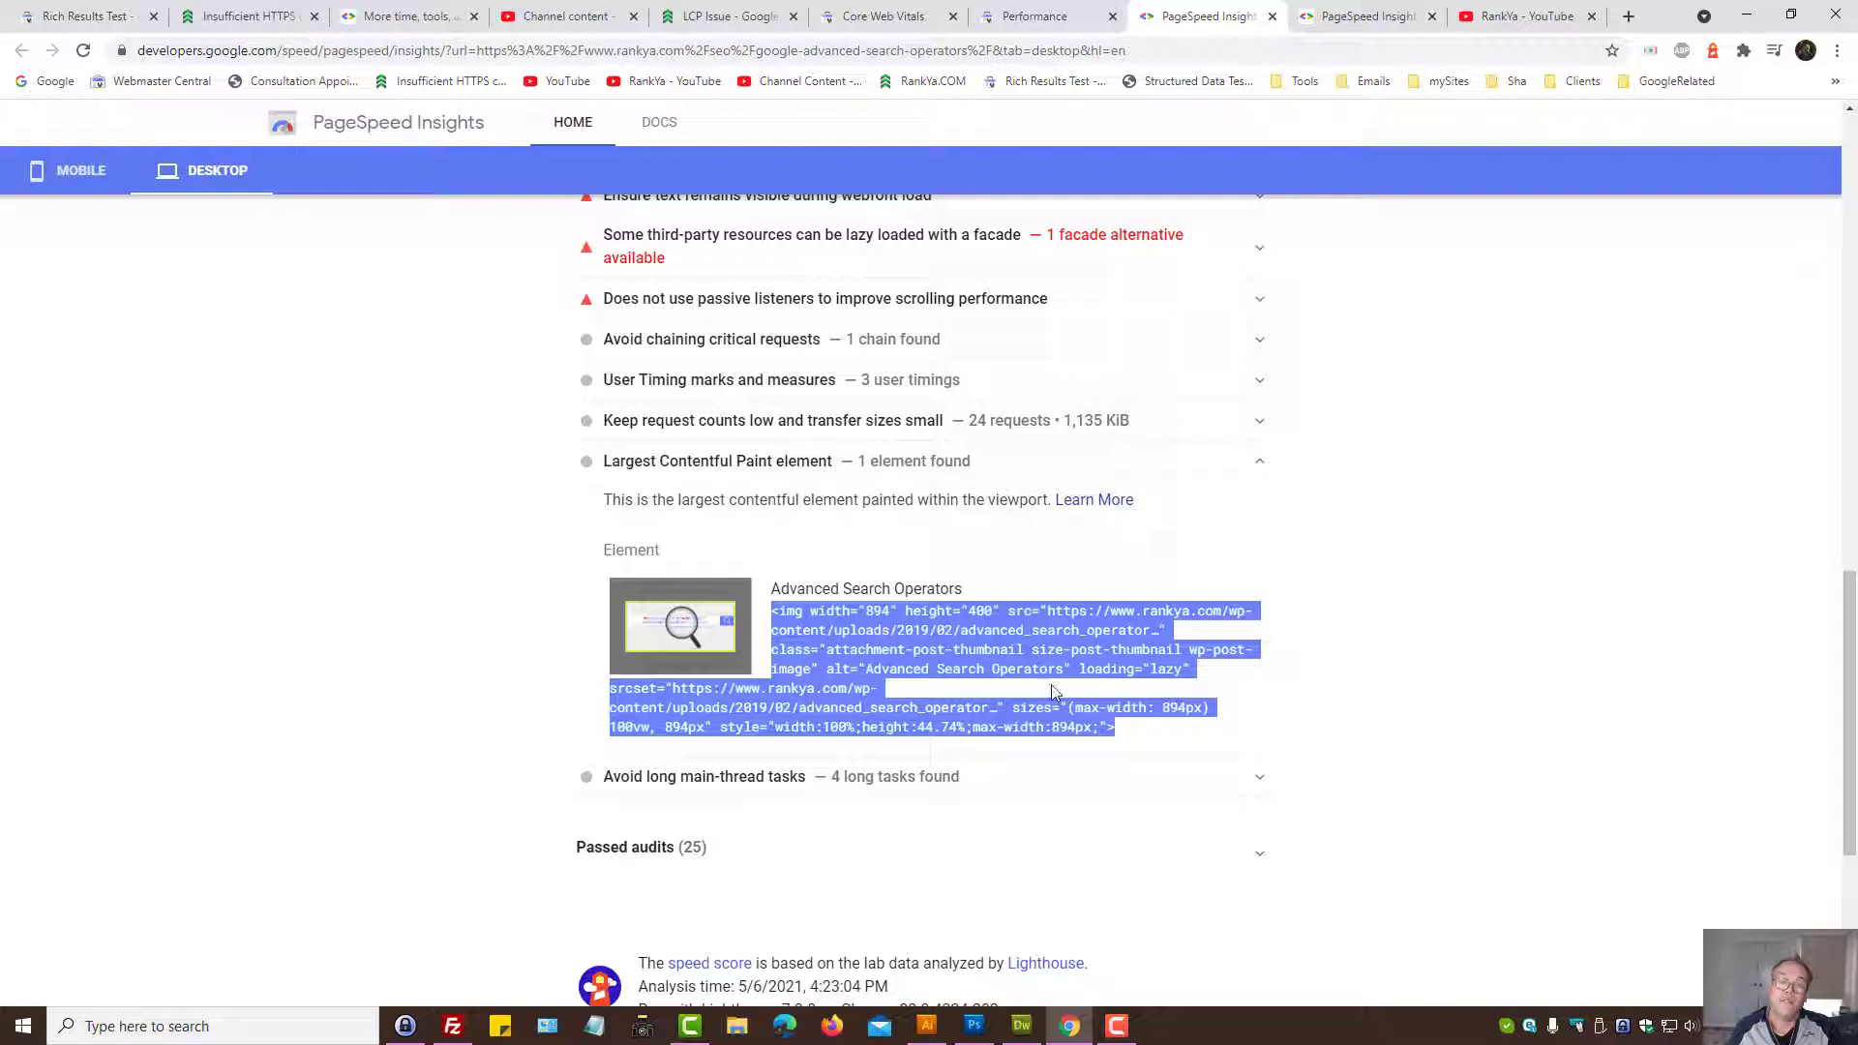
pyautogui.click(899, 662)
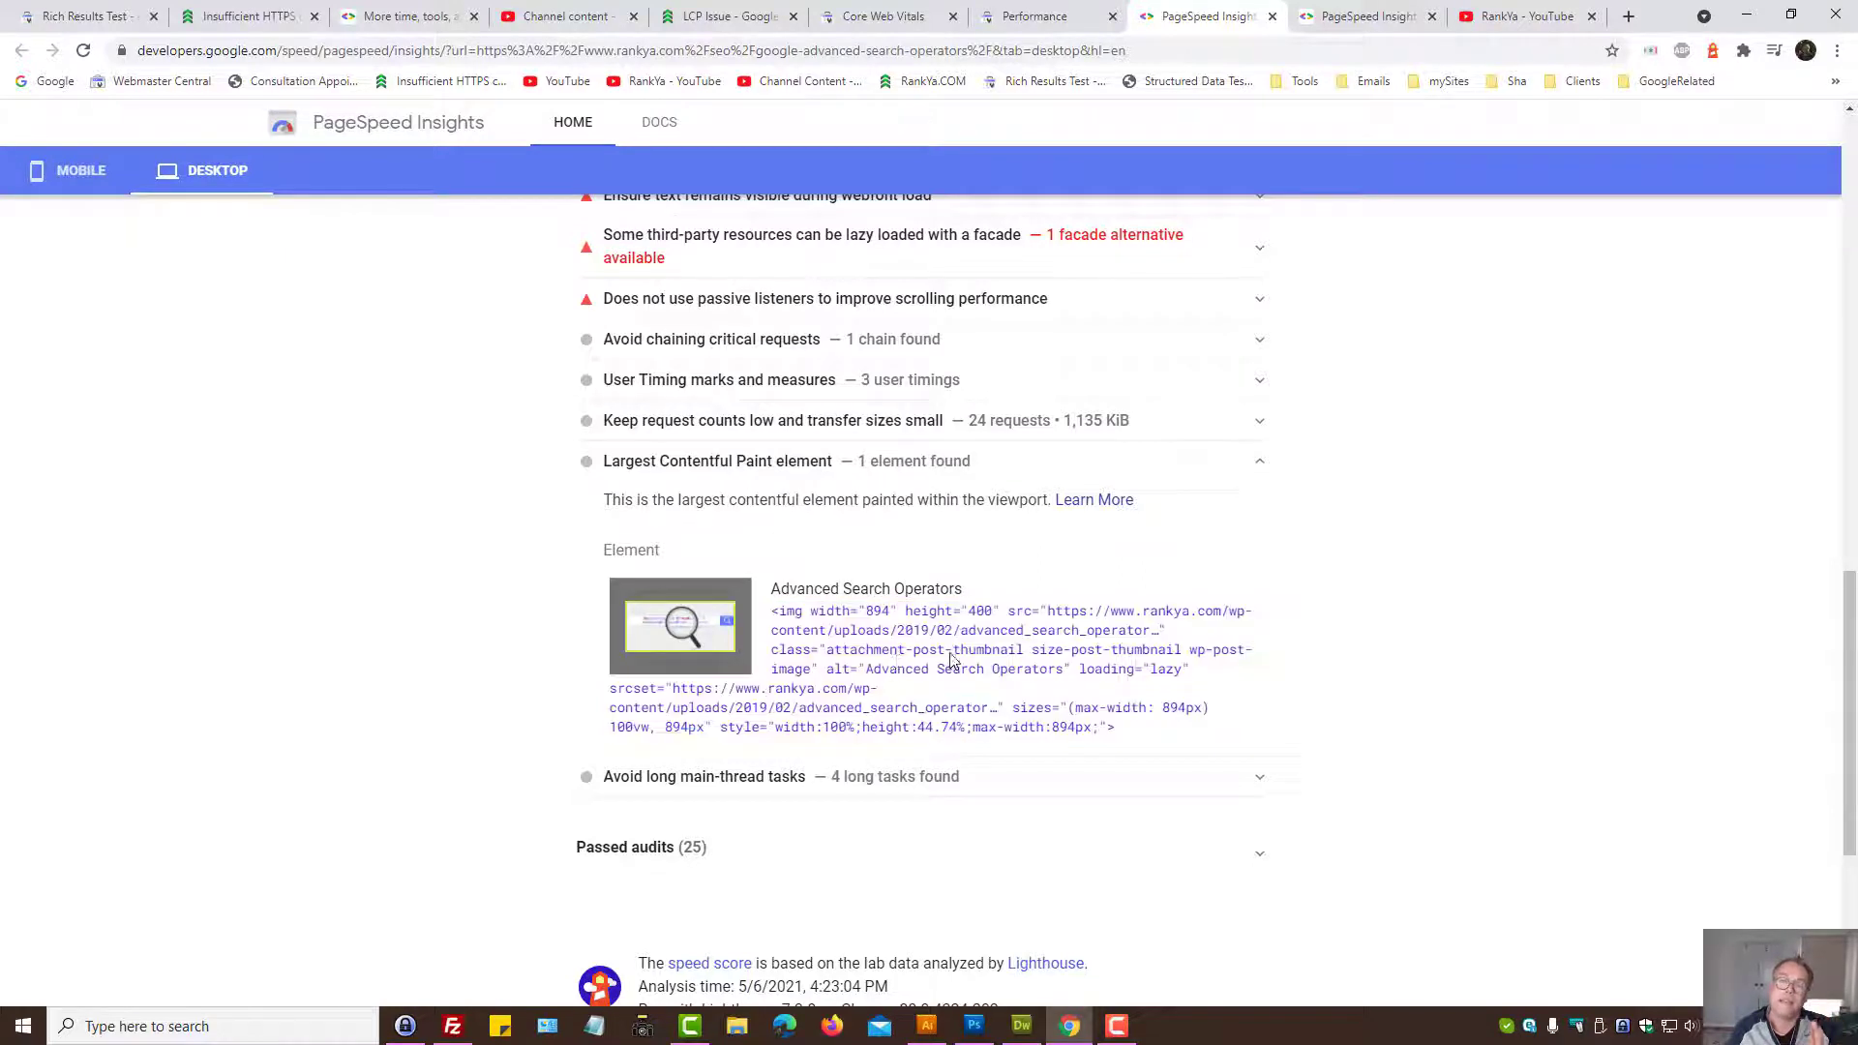
# Step: Close DevTools on the LCP Issue post, point out its hero chart image, and switch back to the Search Console report
pyautogui.click(754, 14)
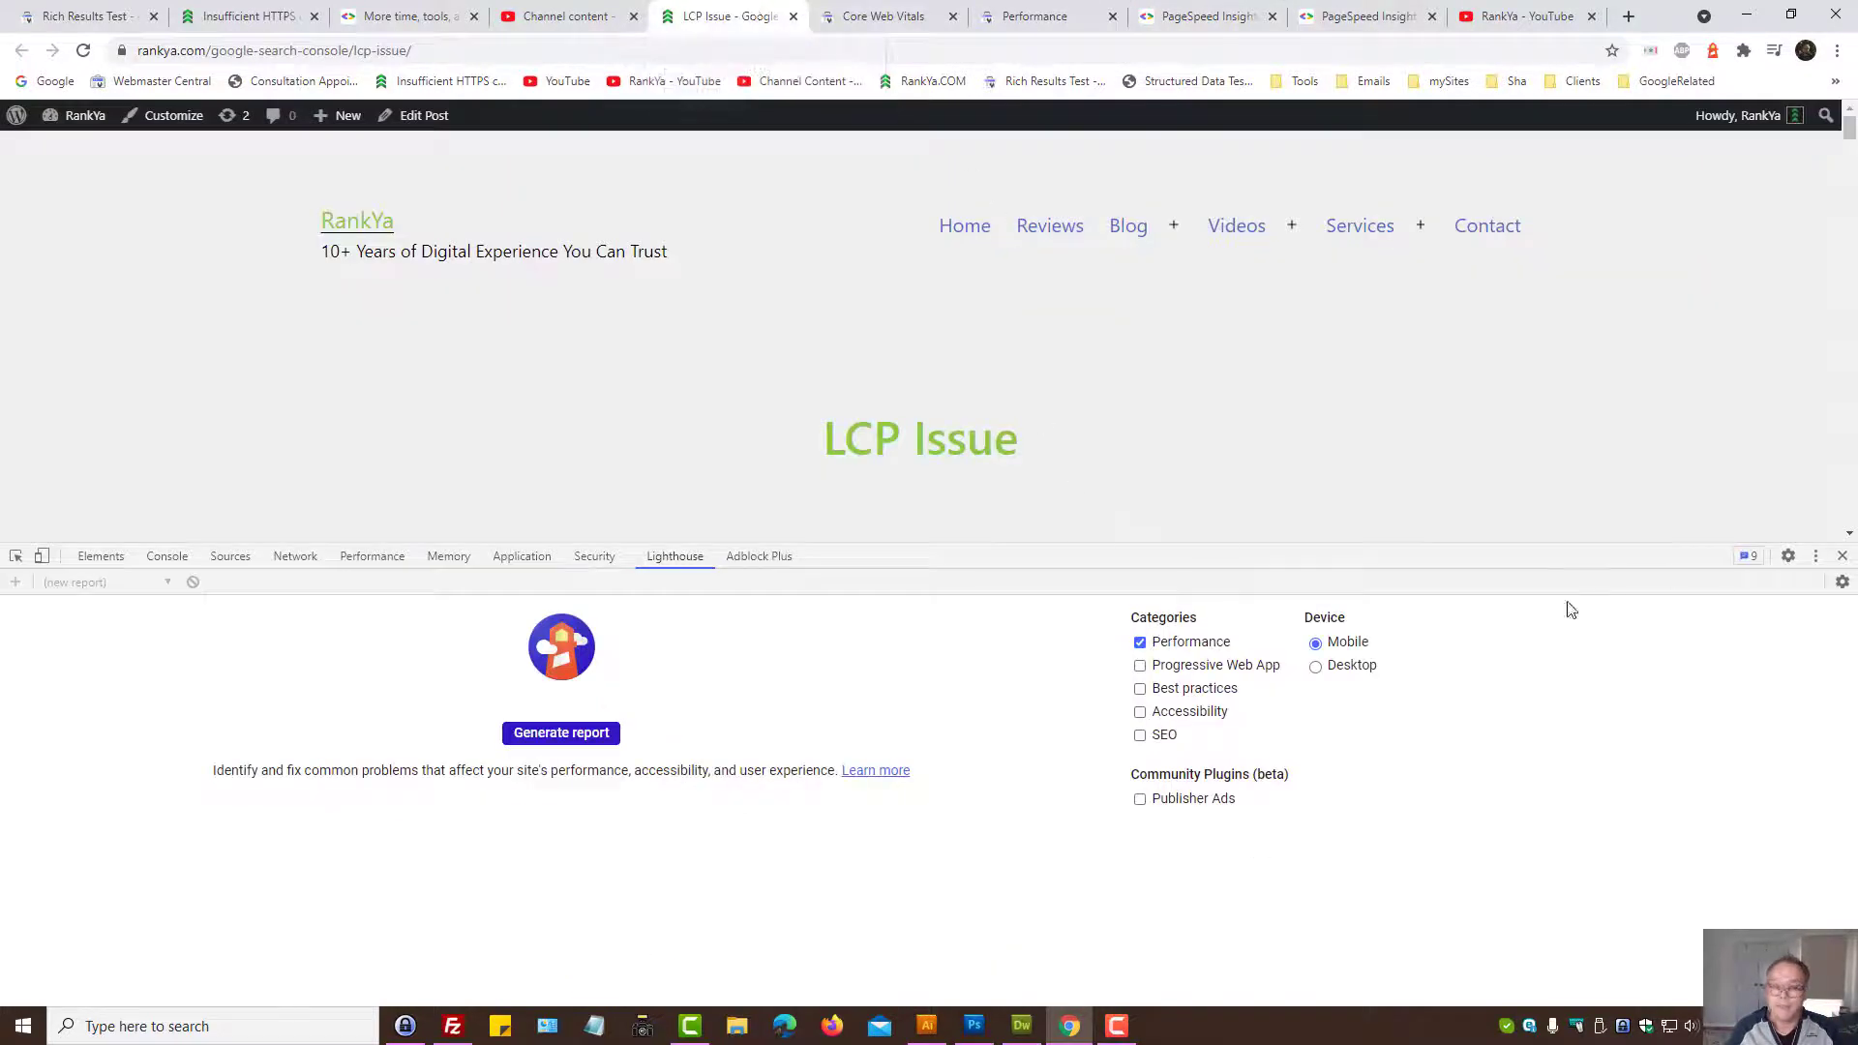
pyautogui.click(1842, 555)
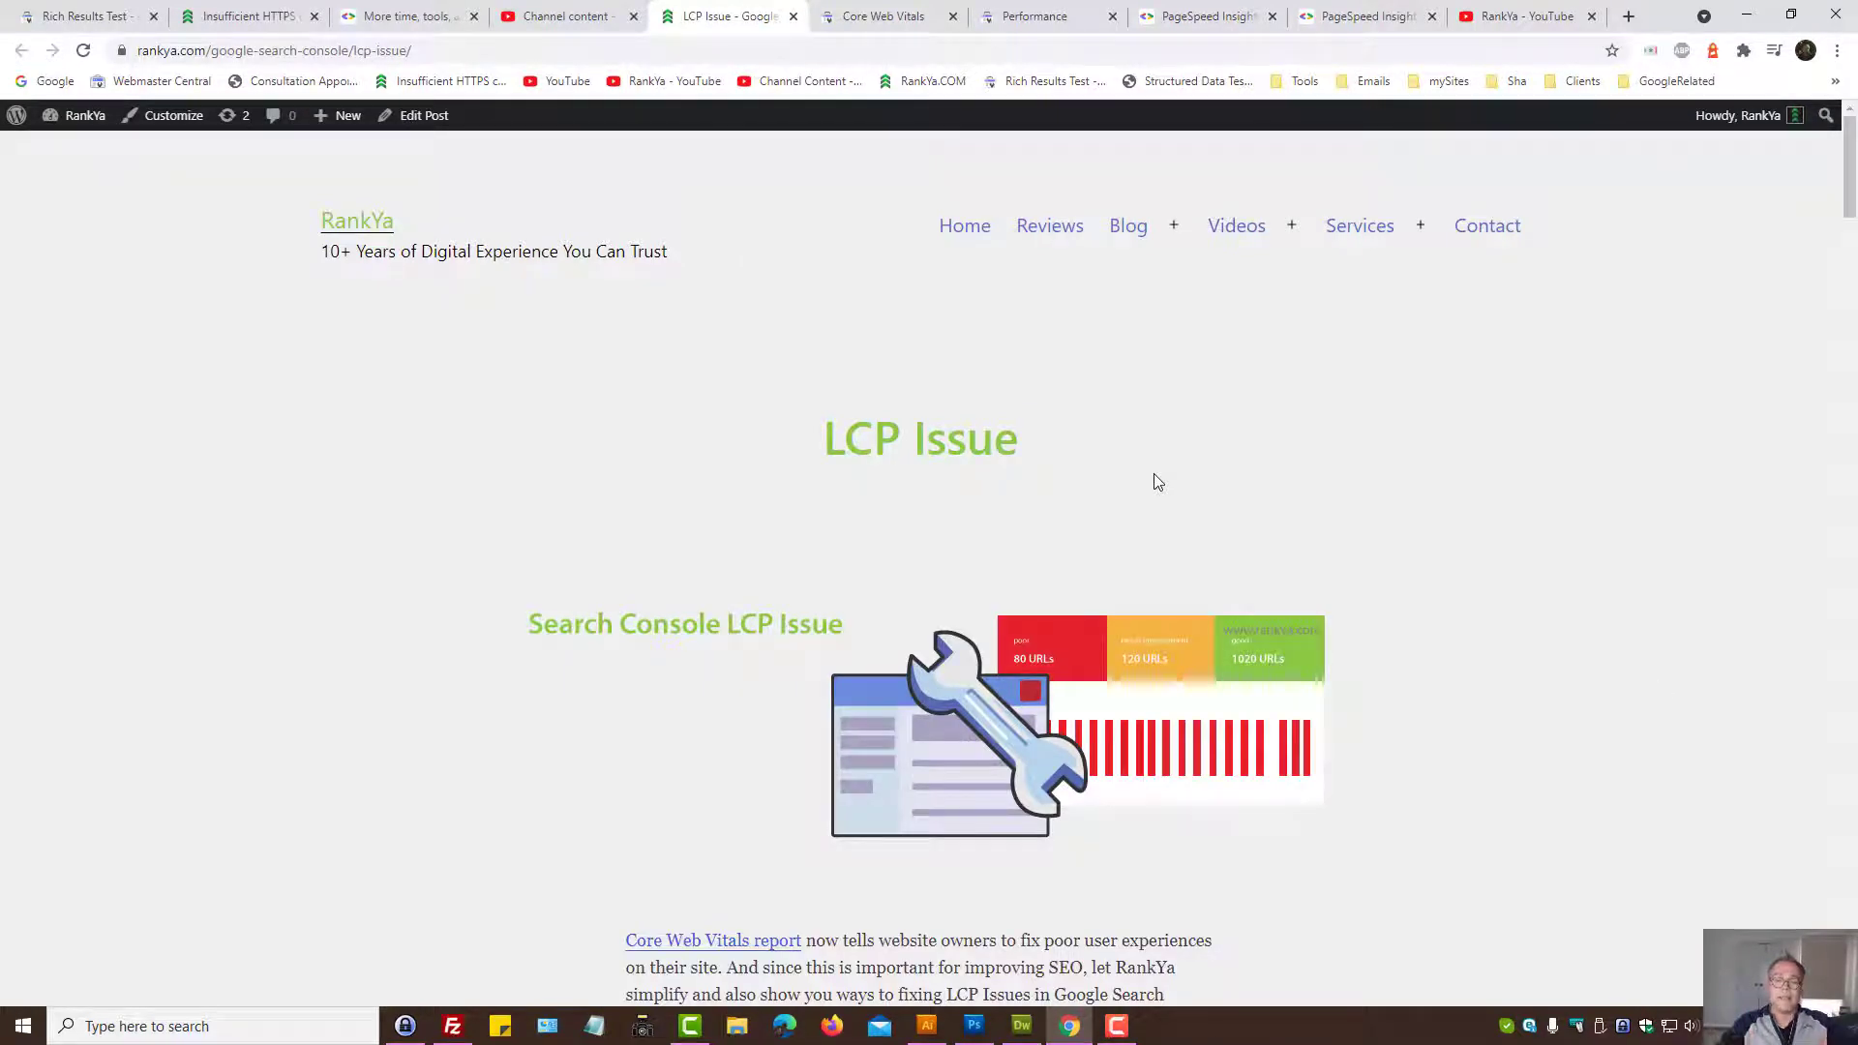
pyautogui.moveTo(1057, 650)
pyautogui.mouseDown()
pyautogui.moveTo(875, 635)
pyautogui.moveTo(1002, 692)
pyautogui.mouseUp()
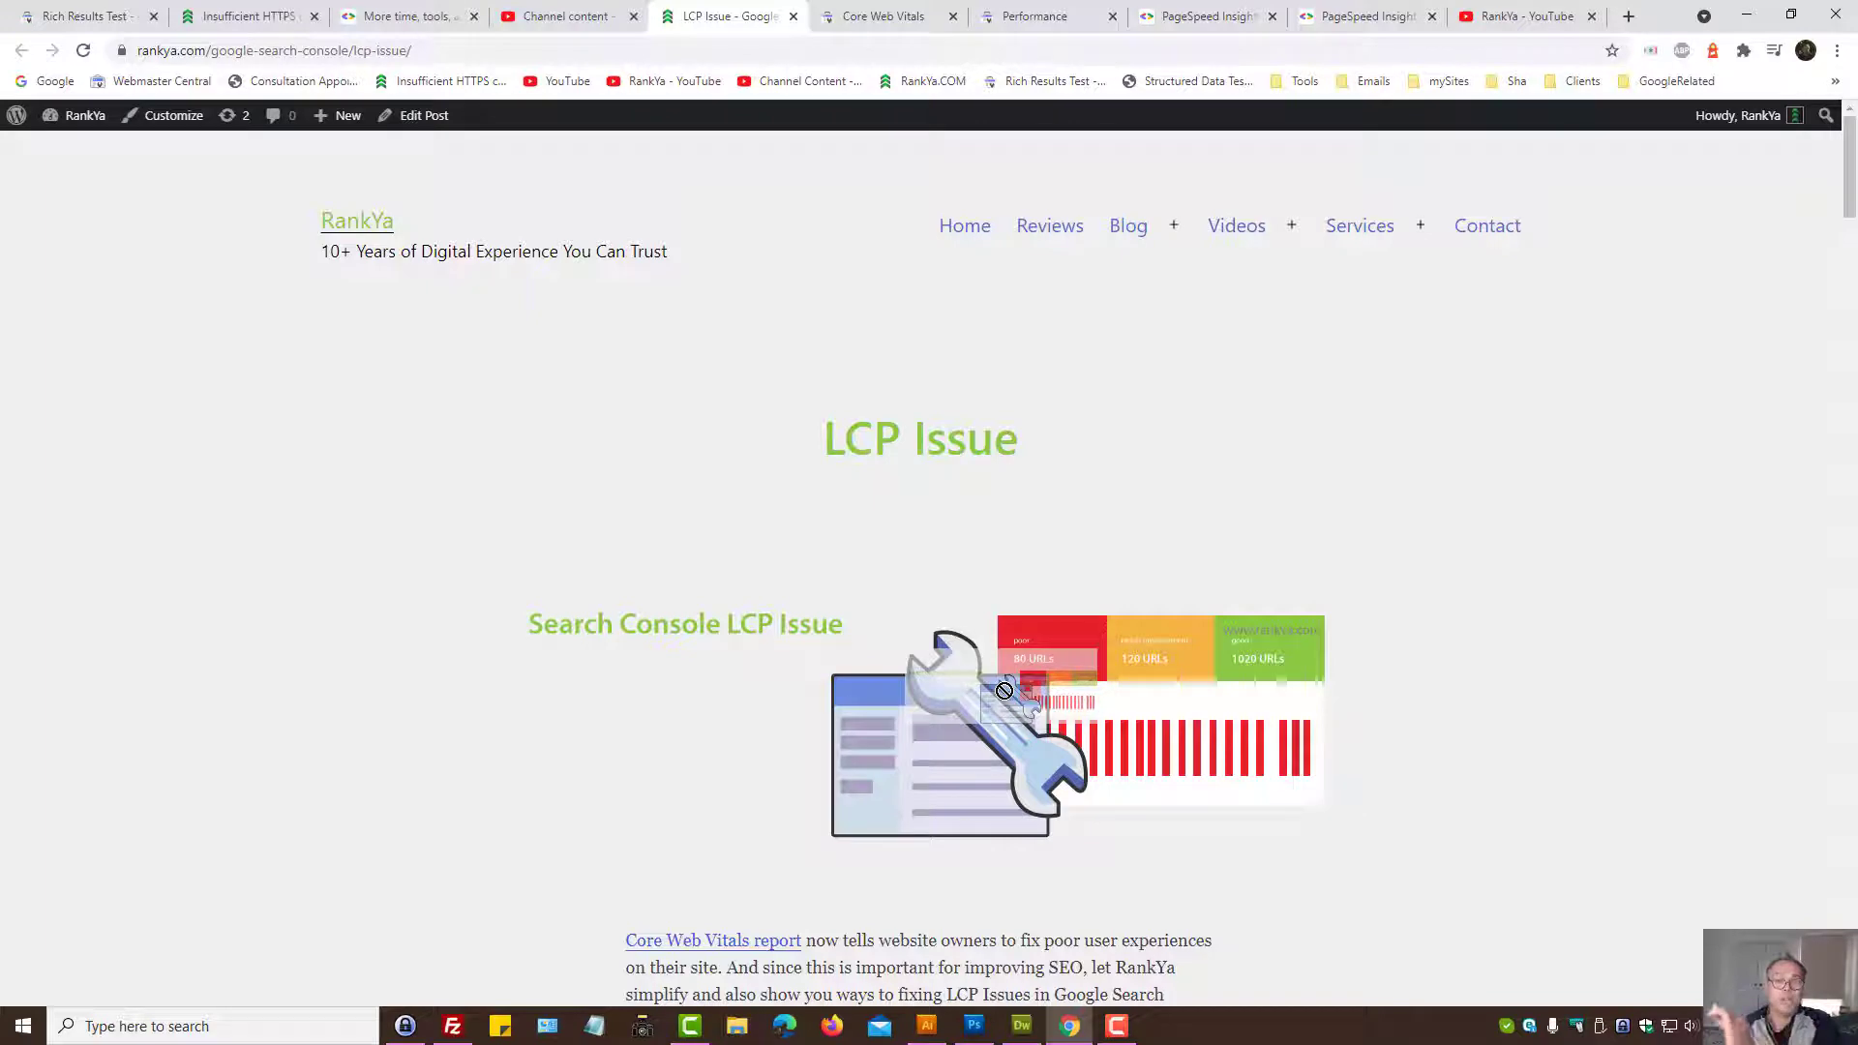
pyautogui.moveTo(1003, 692); pyautogui.dragTo(1029, 483)
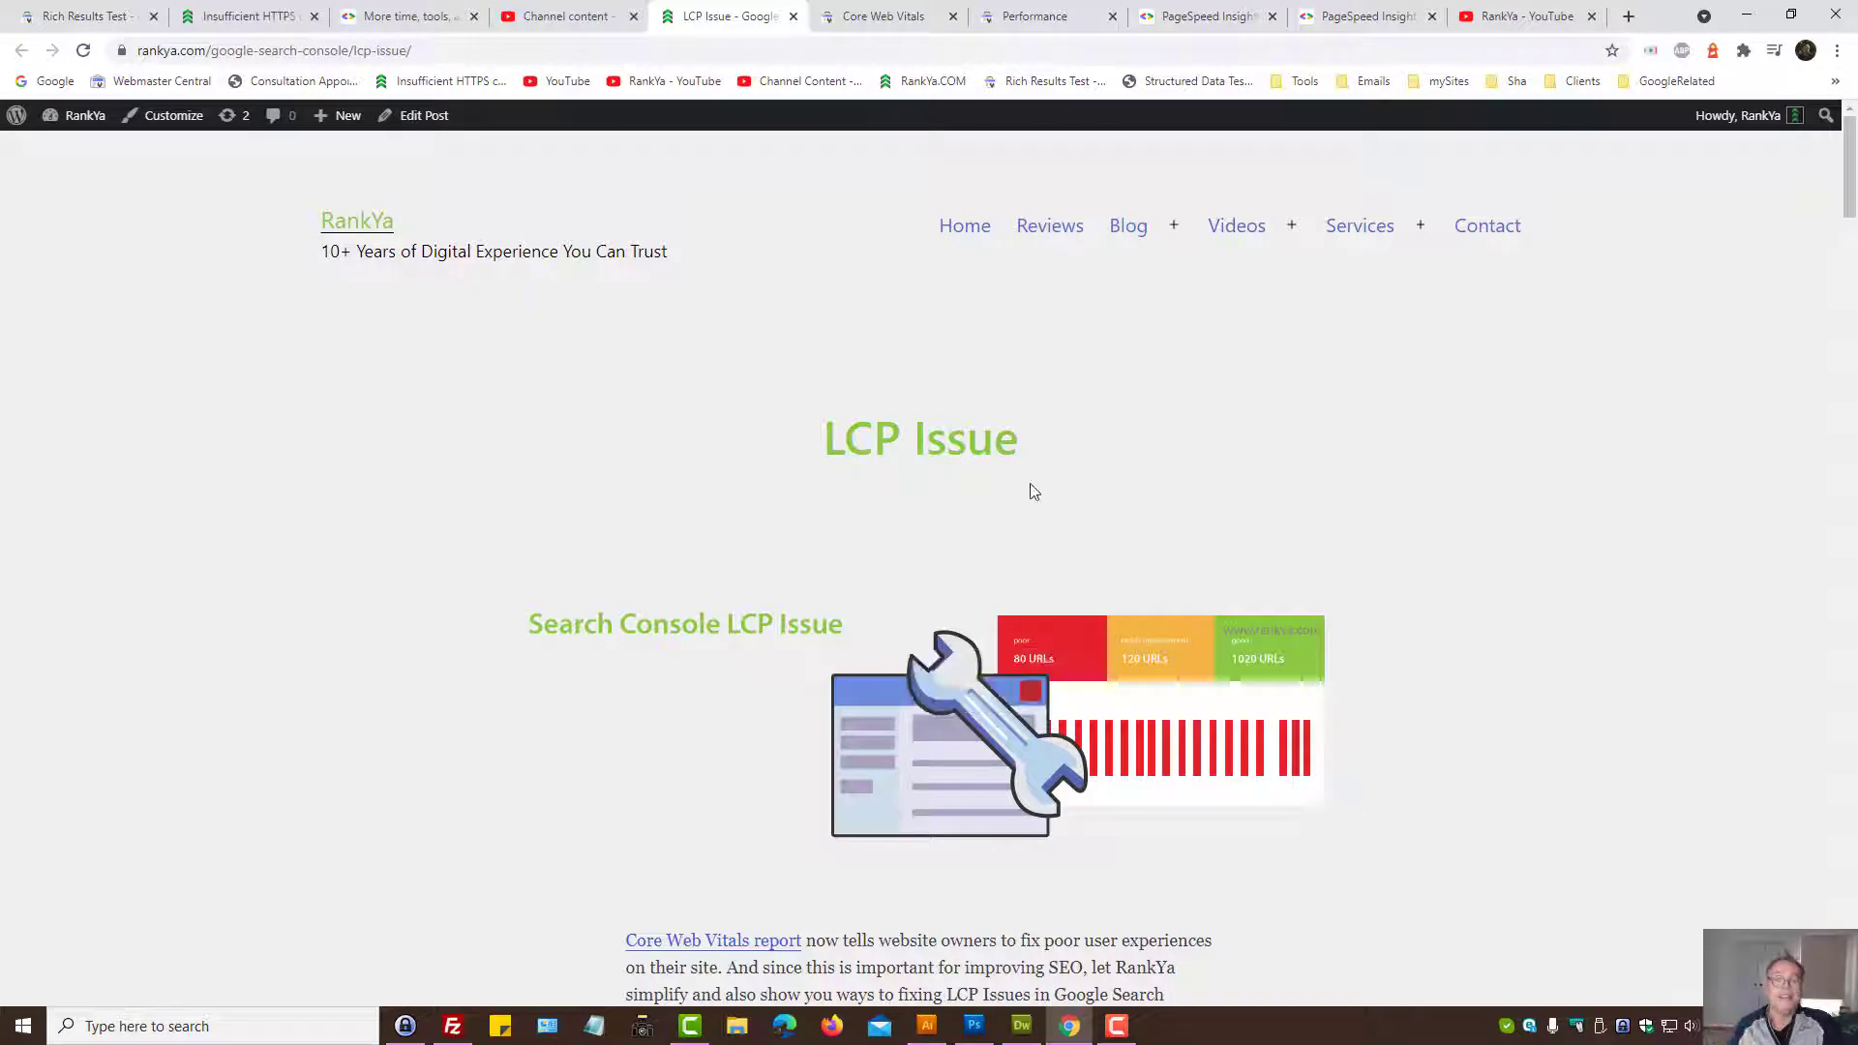
pyautogui.click(875, 16)
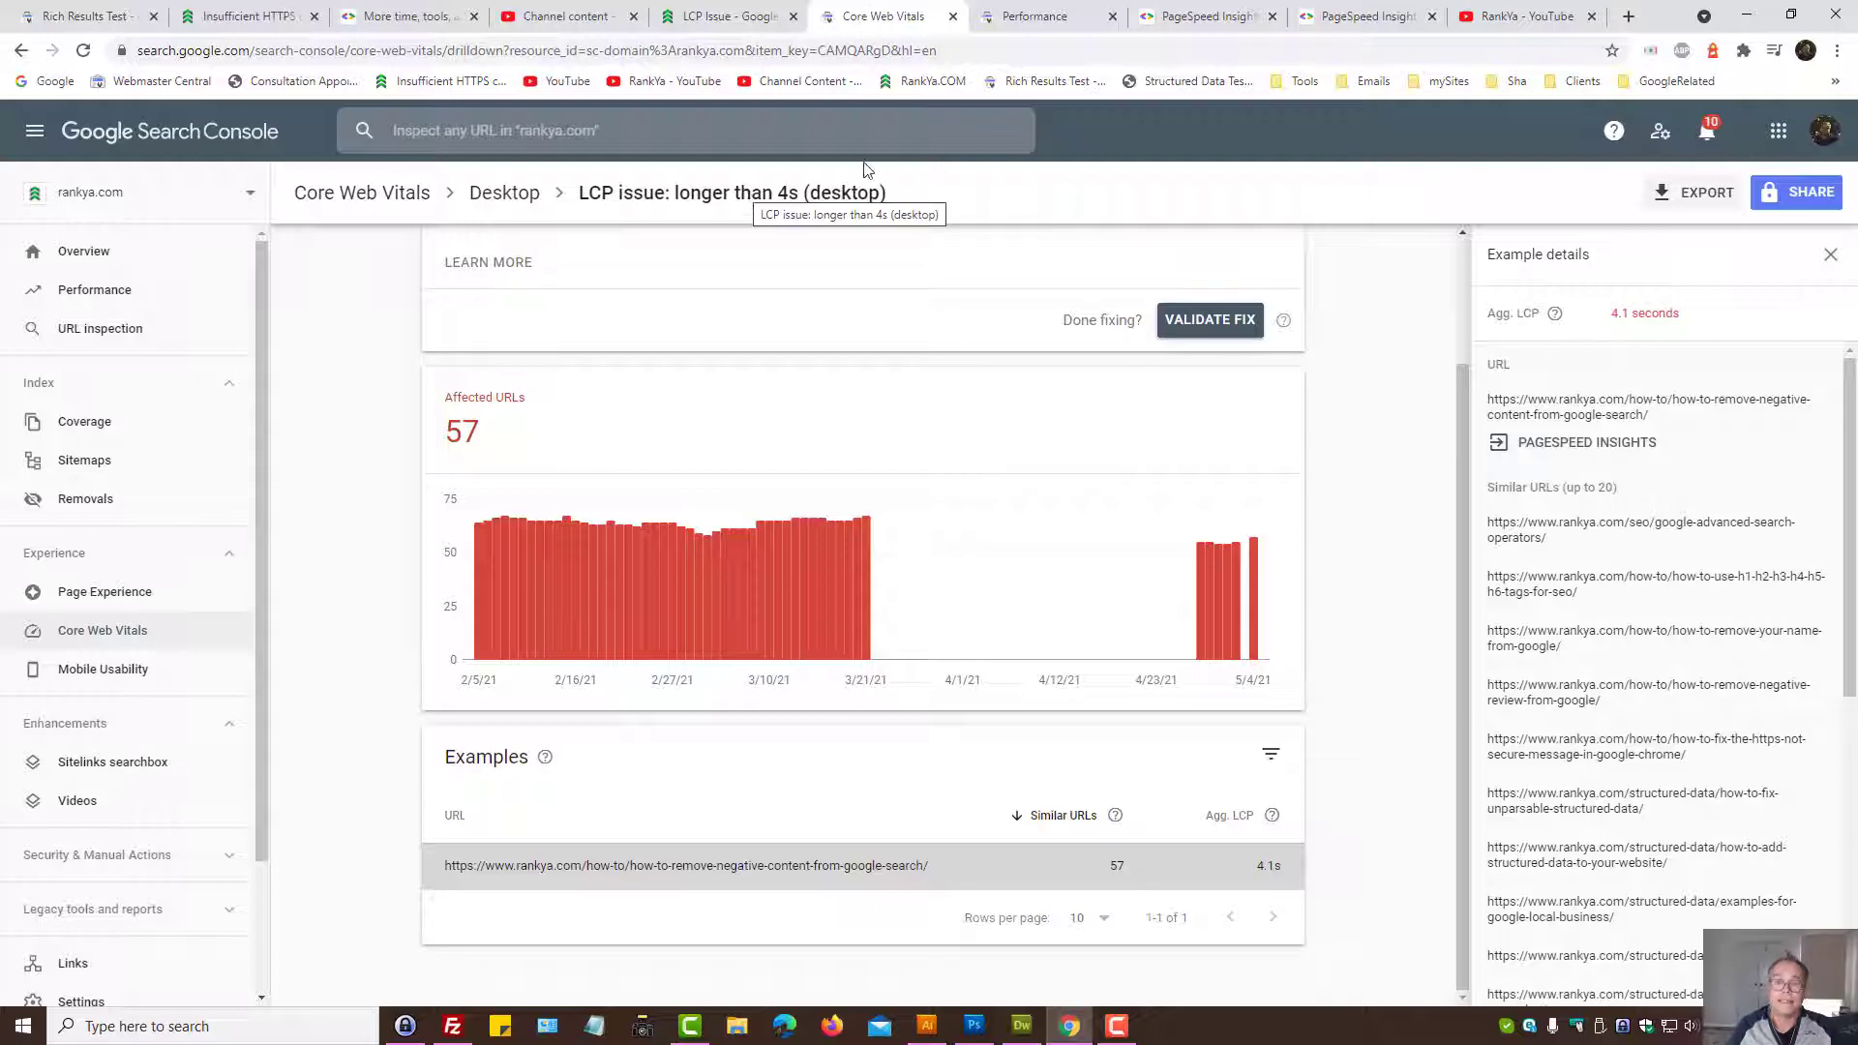
# Step: Return to the LCP Issue post to edit it in WordPress and remove its featured image
pyautogui.click(750, 15)
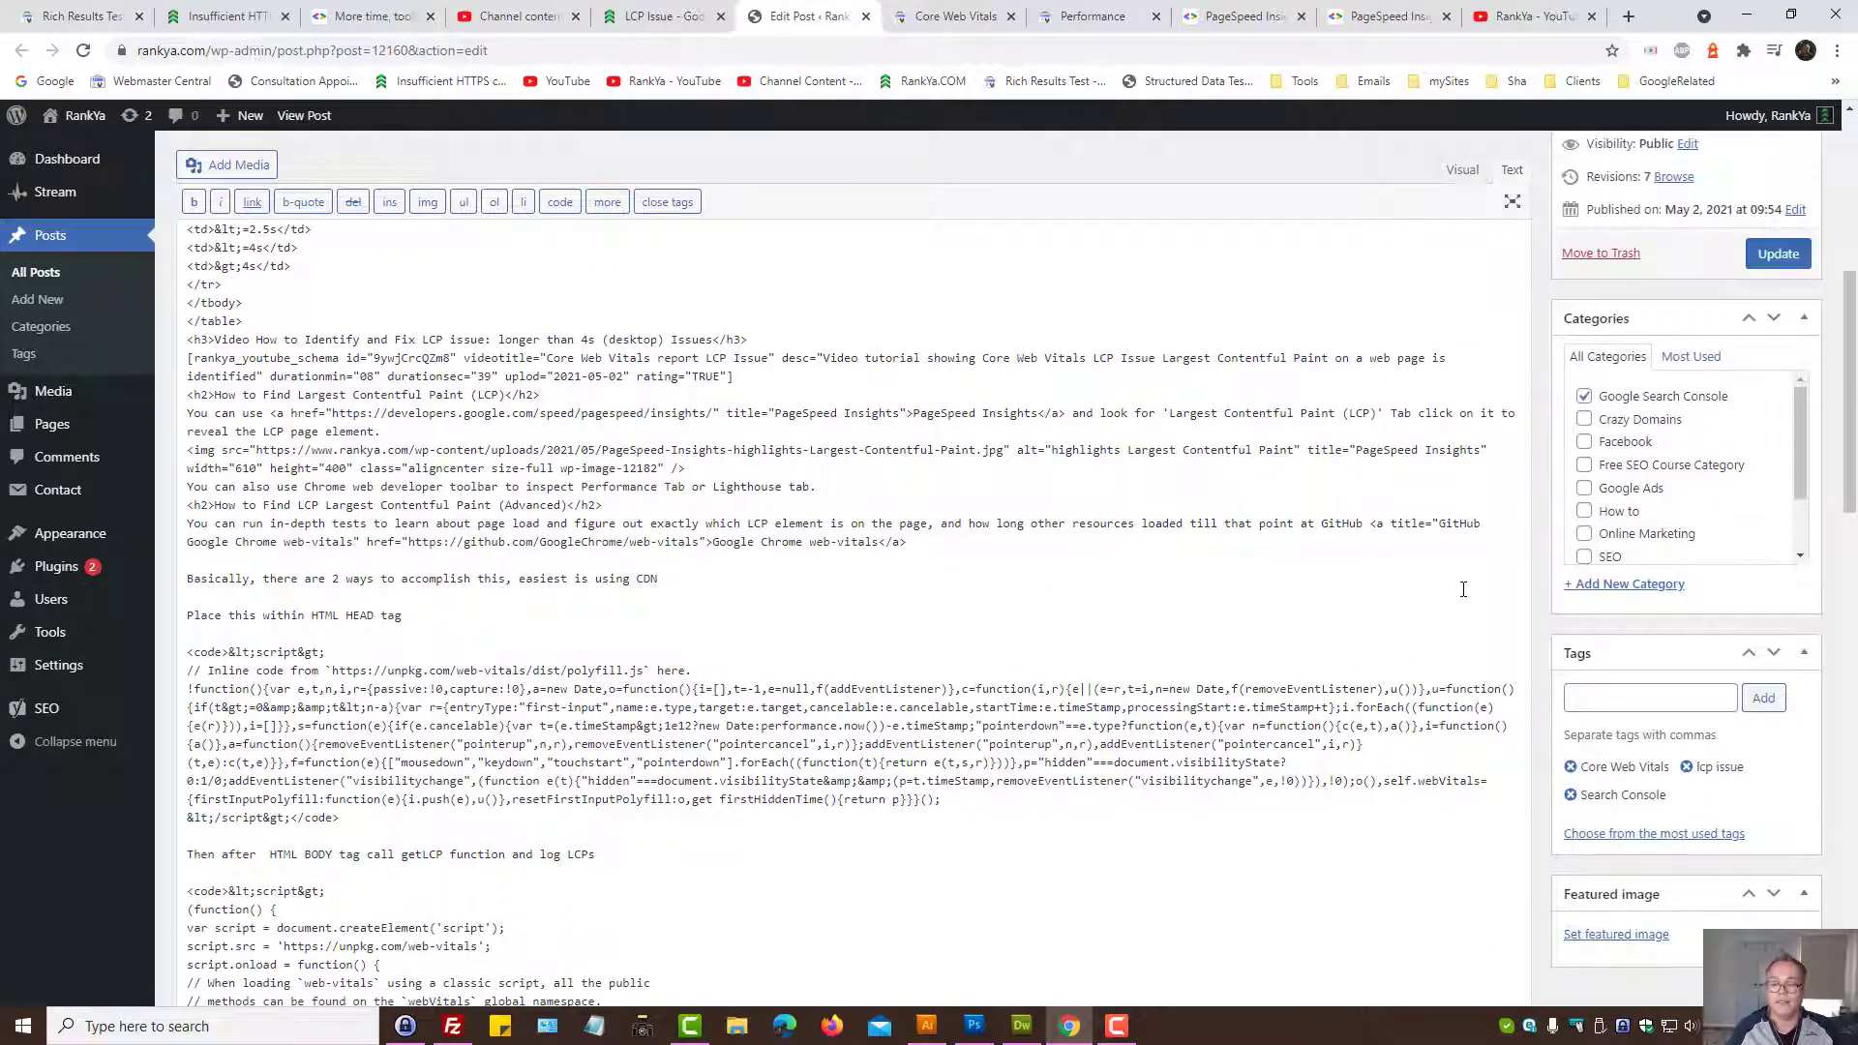
pyautogui.scroll(5, 1503, 675)
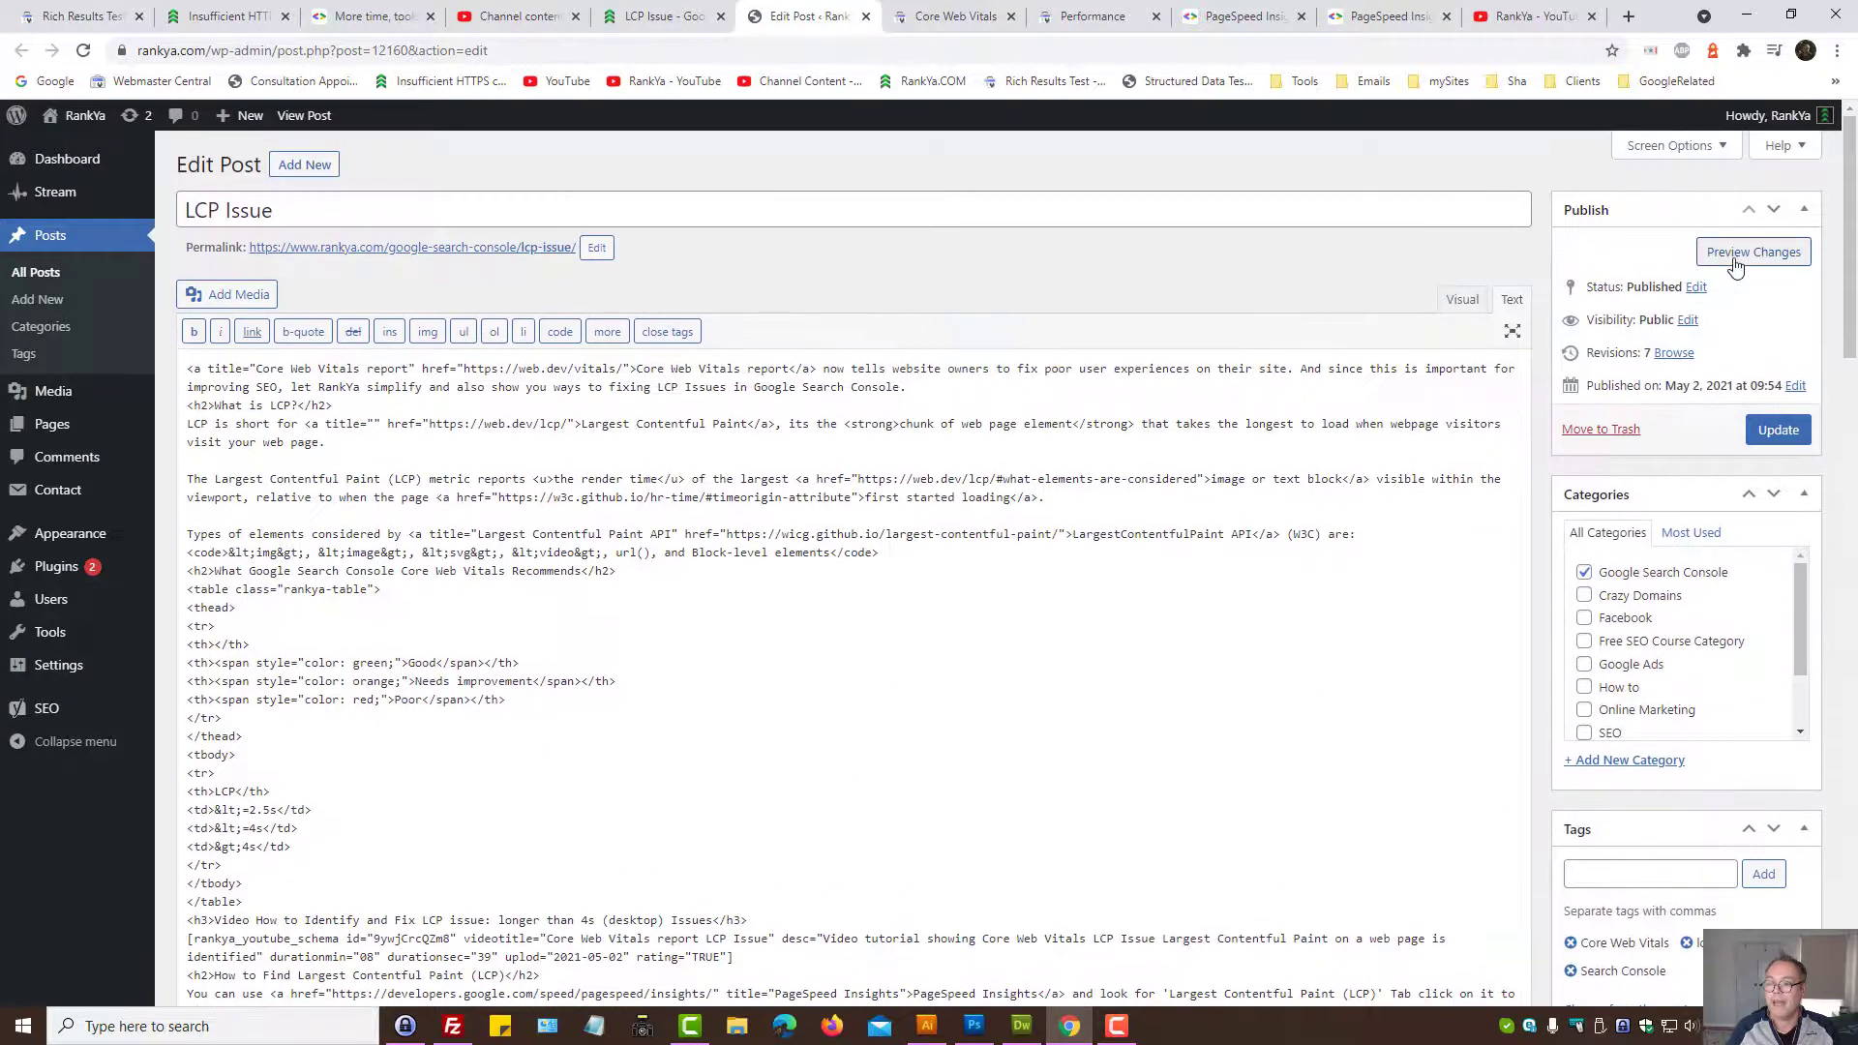
# Step: Update the post without its featured image and switch to the live LCP Issue article
pyautogui.click(1779, 430)
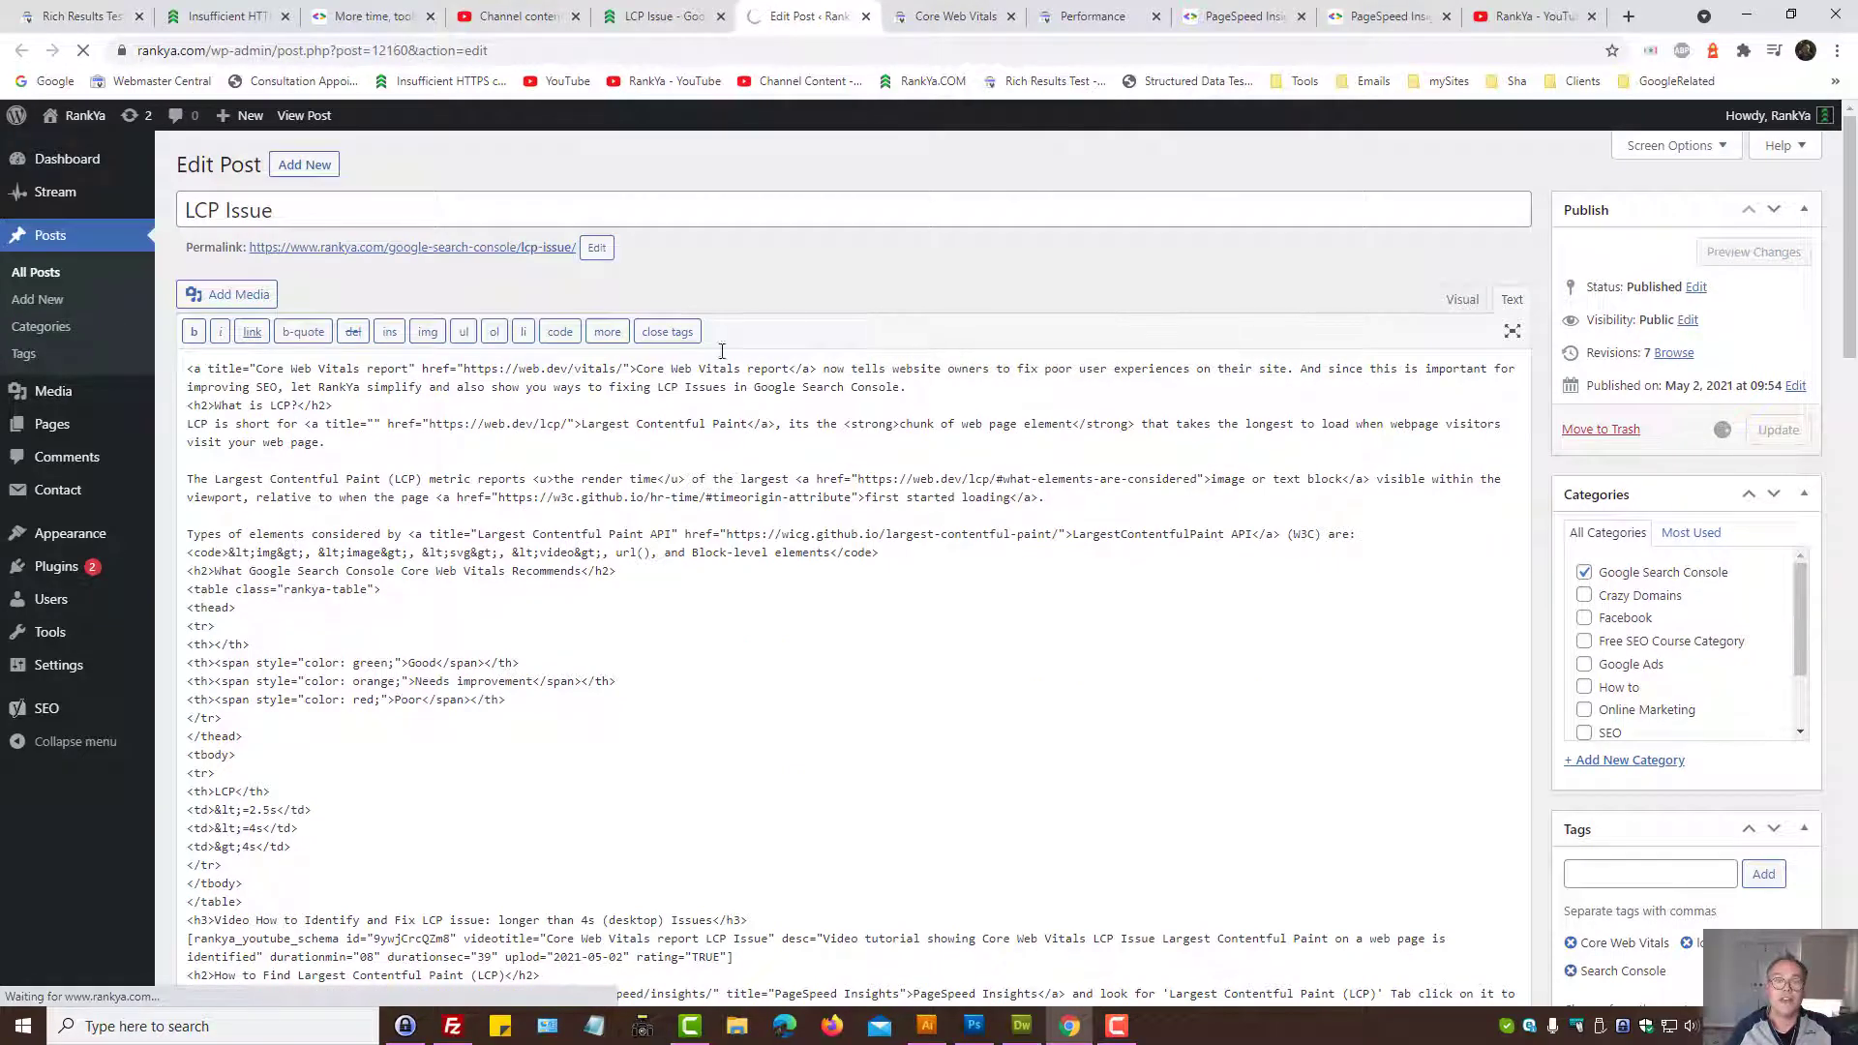
pyautogui.click(644, 16)
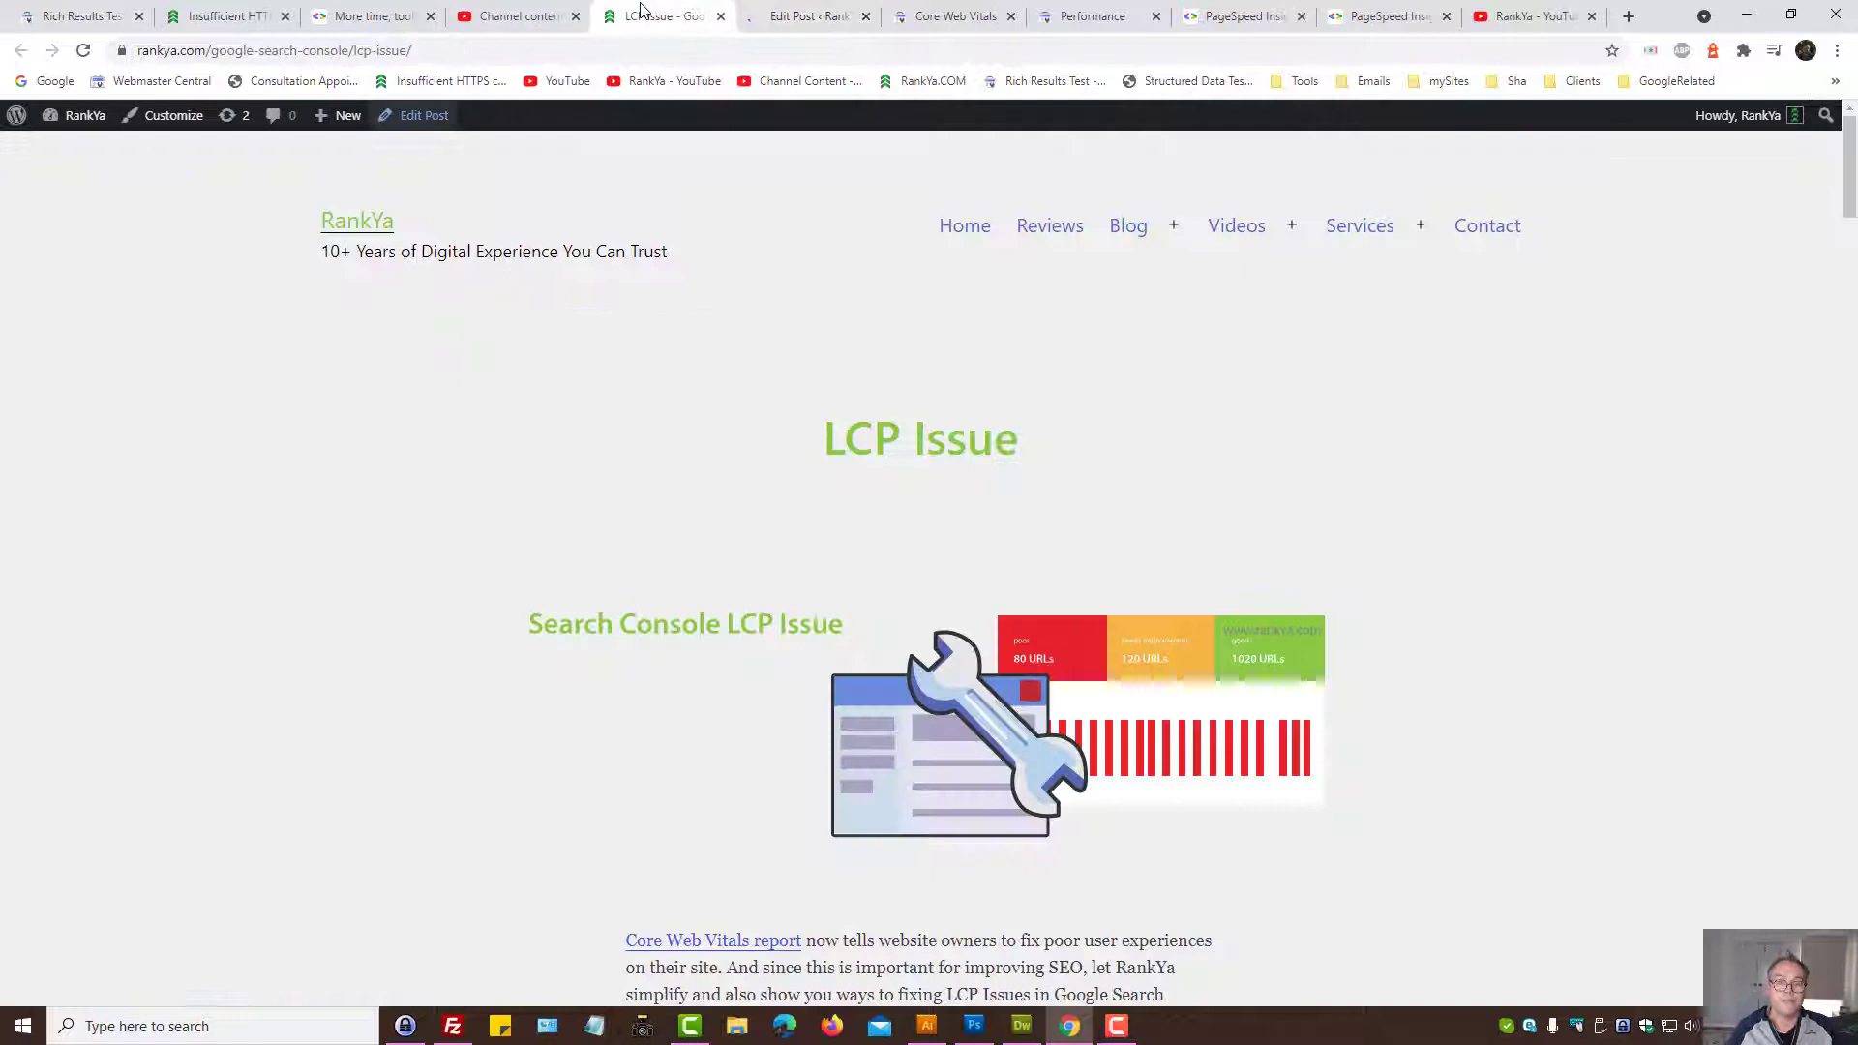
# Step: Reload the live post to confirm the hero image is gone and note its URL
pyautogui.click(84, 50)
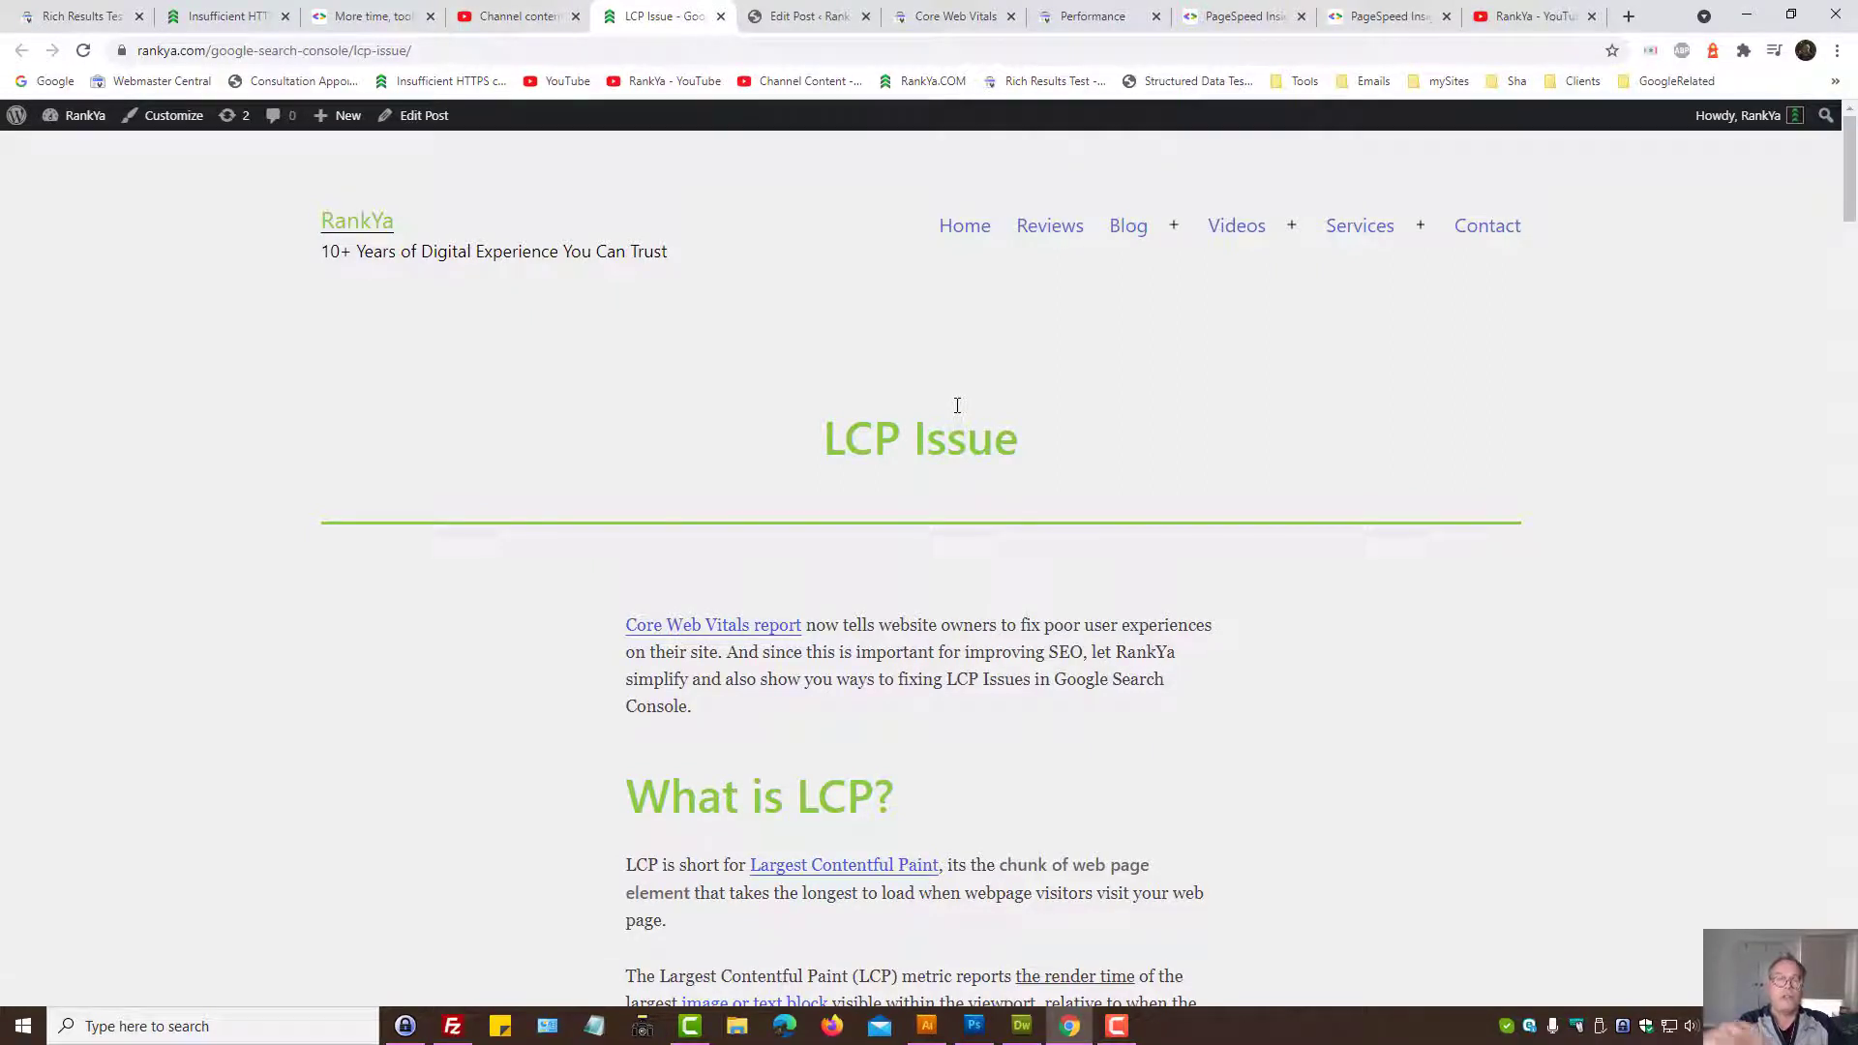
pyautogui.click(350, 54)
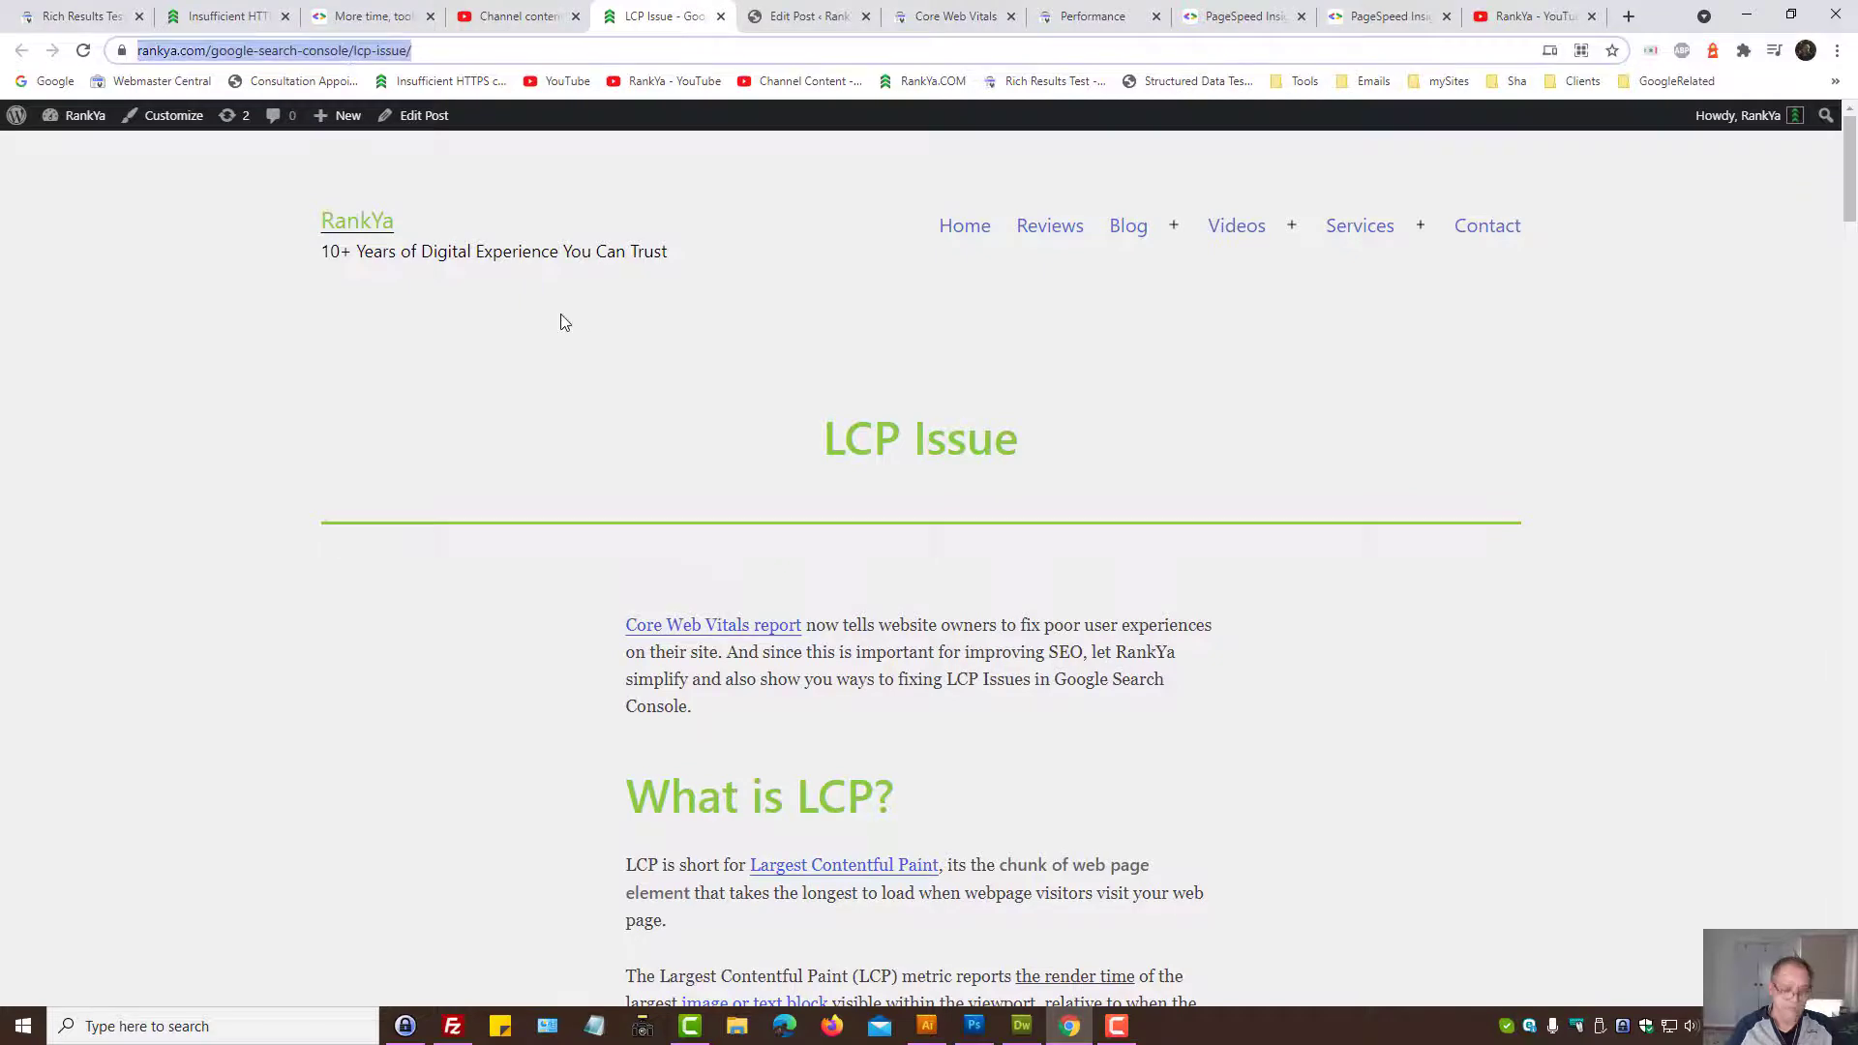
pyautogui.click(1487, 358)
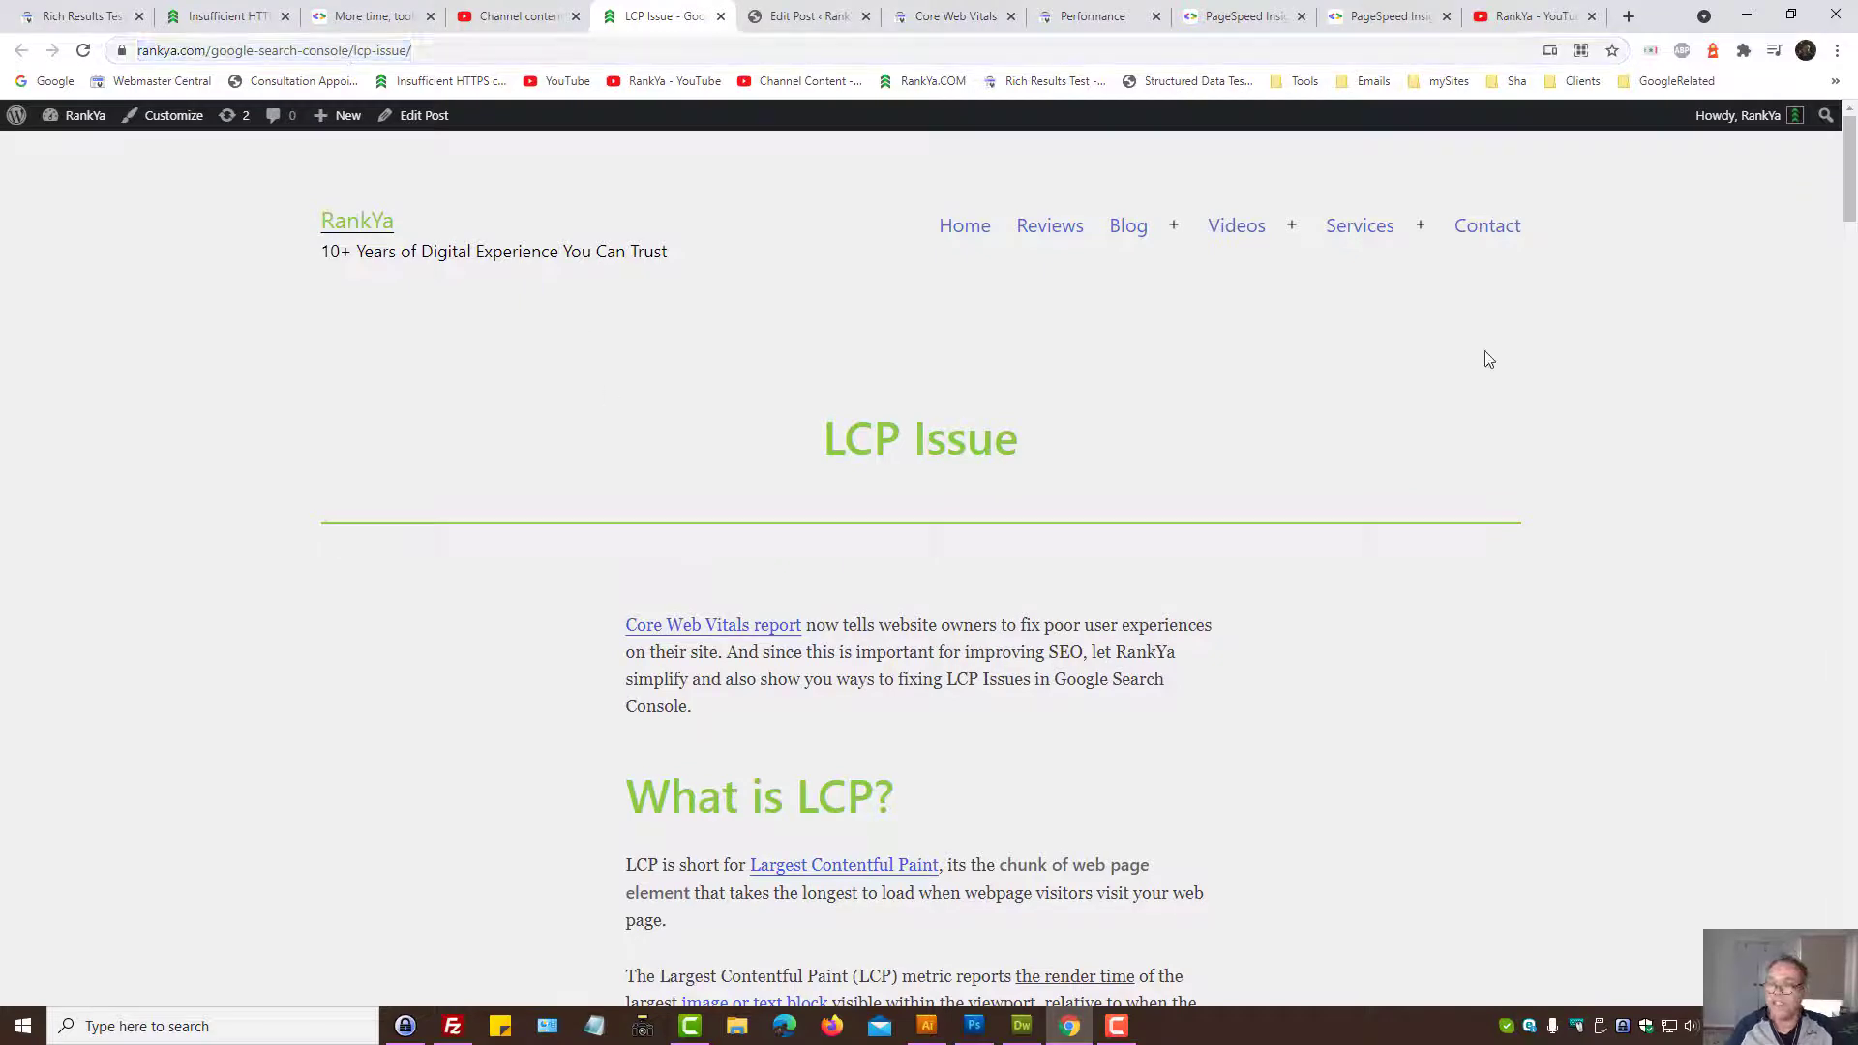
# Step: Launch PageSpeed Insights from the GoogleRelated > Testers bookmarks in a new tab
pyautogui.click(1673, 81)
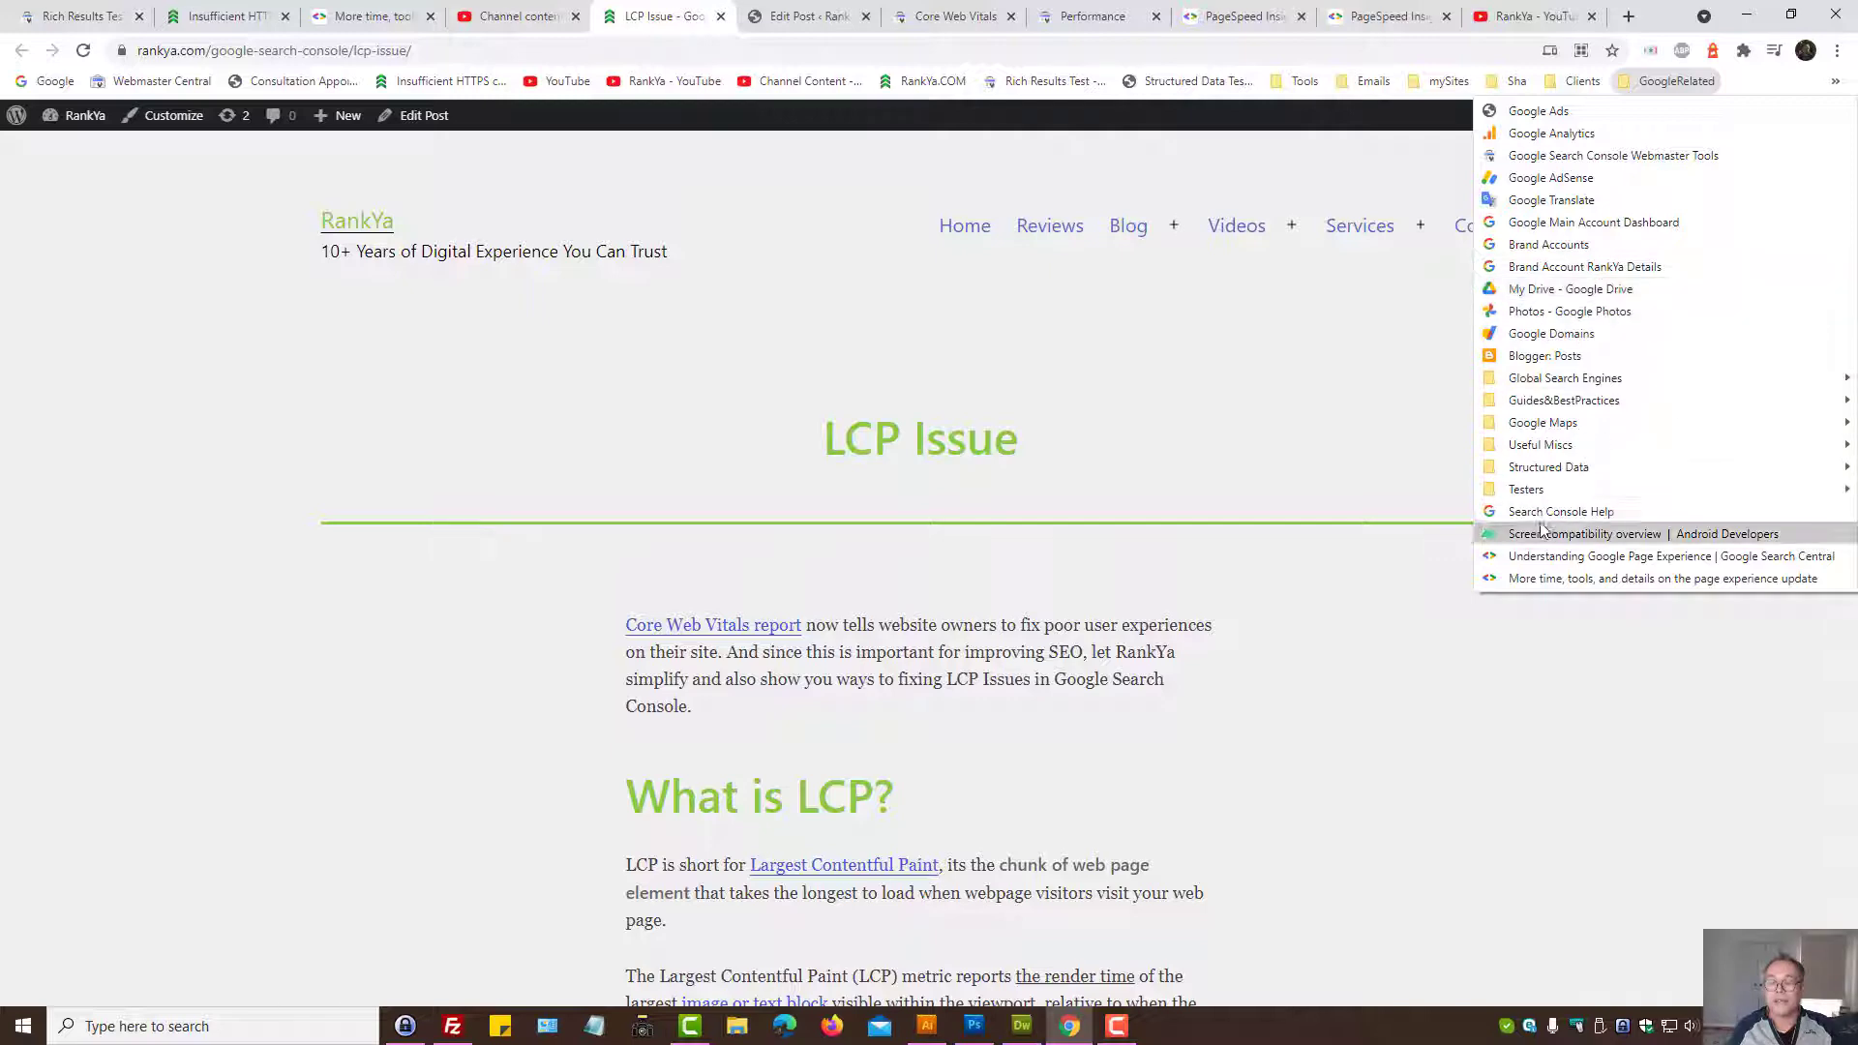
pyautogui.moveTo(1526, 489)
pyautogui.click(1175, 534)
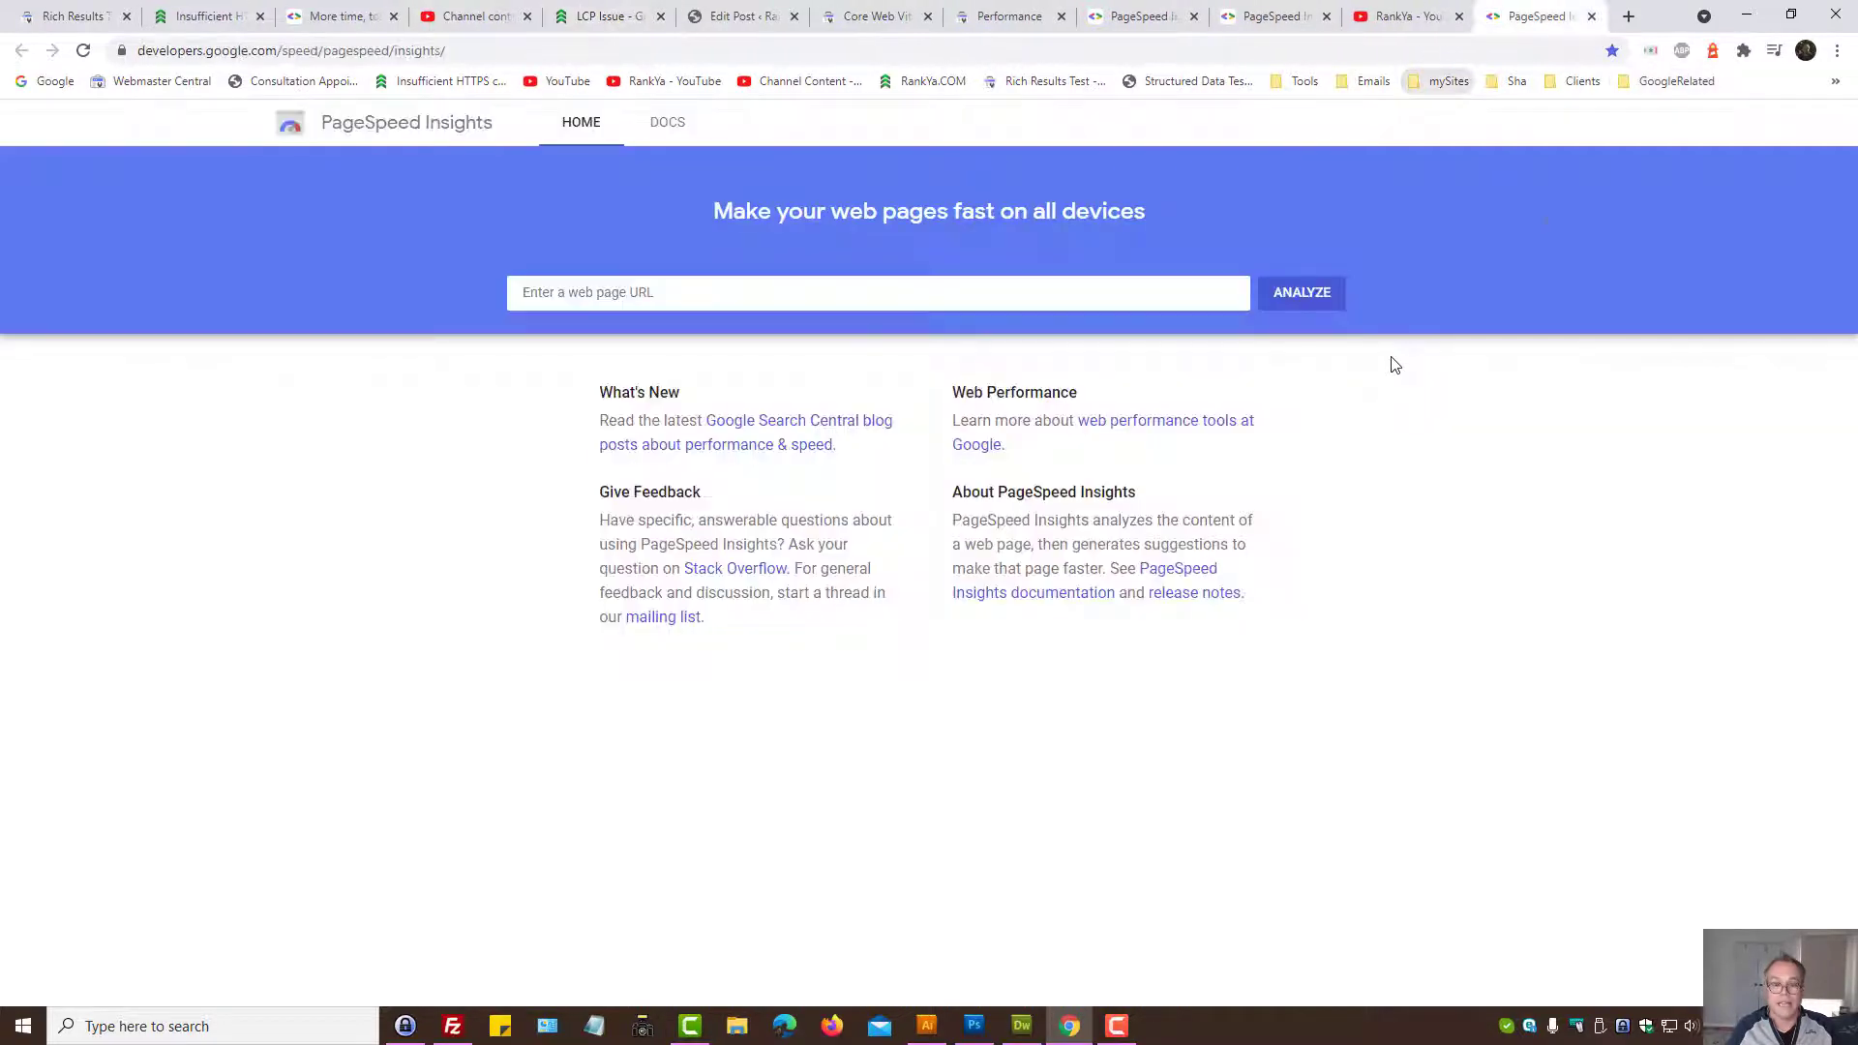
# Step: Analyse the LCP Issue post URL and highlight the Largest Contentful Paint metric
pyautogui.click(590, 290)
pyautogui.write('https://www.rankya.com/google-search-console/lcp-issue/')
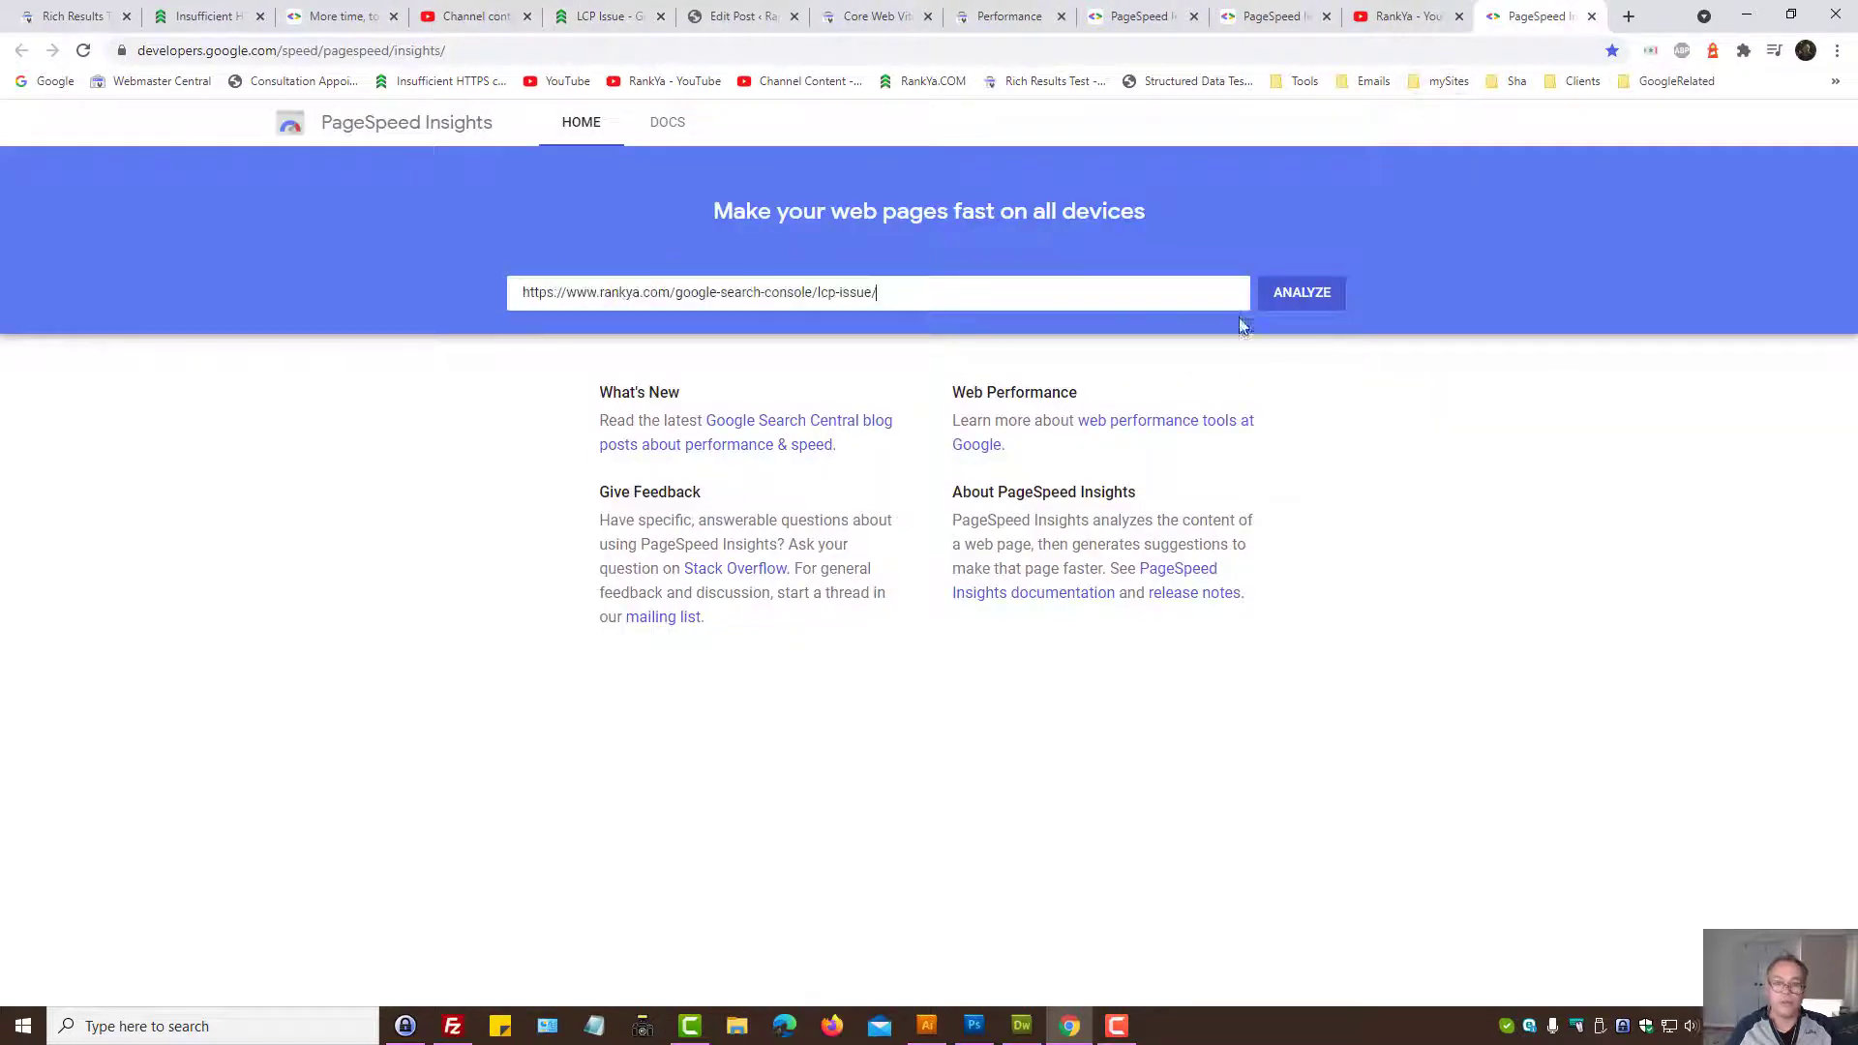
pyautogui.click(1315, 298)
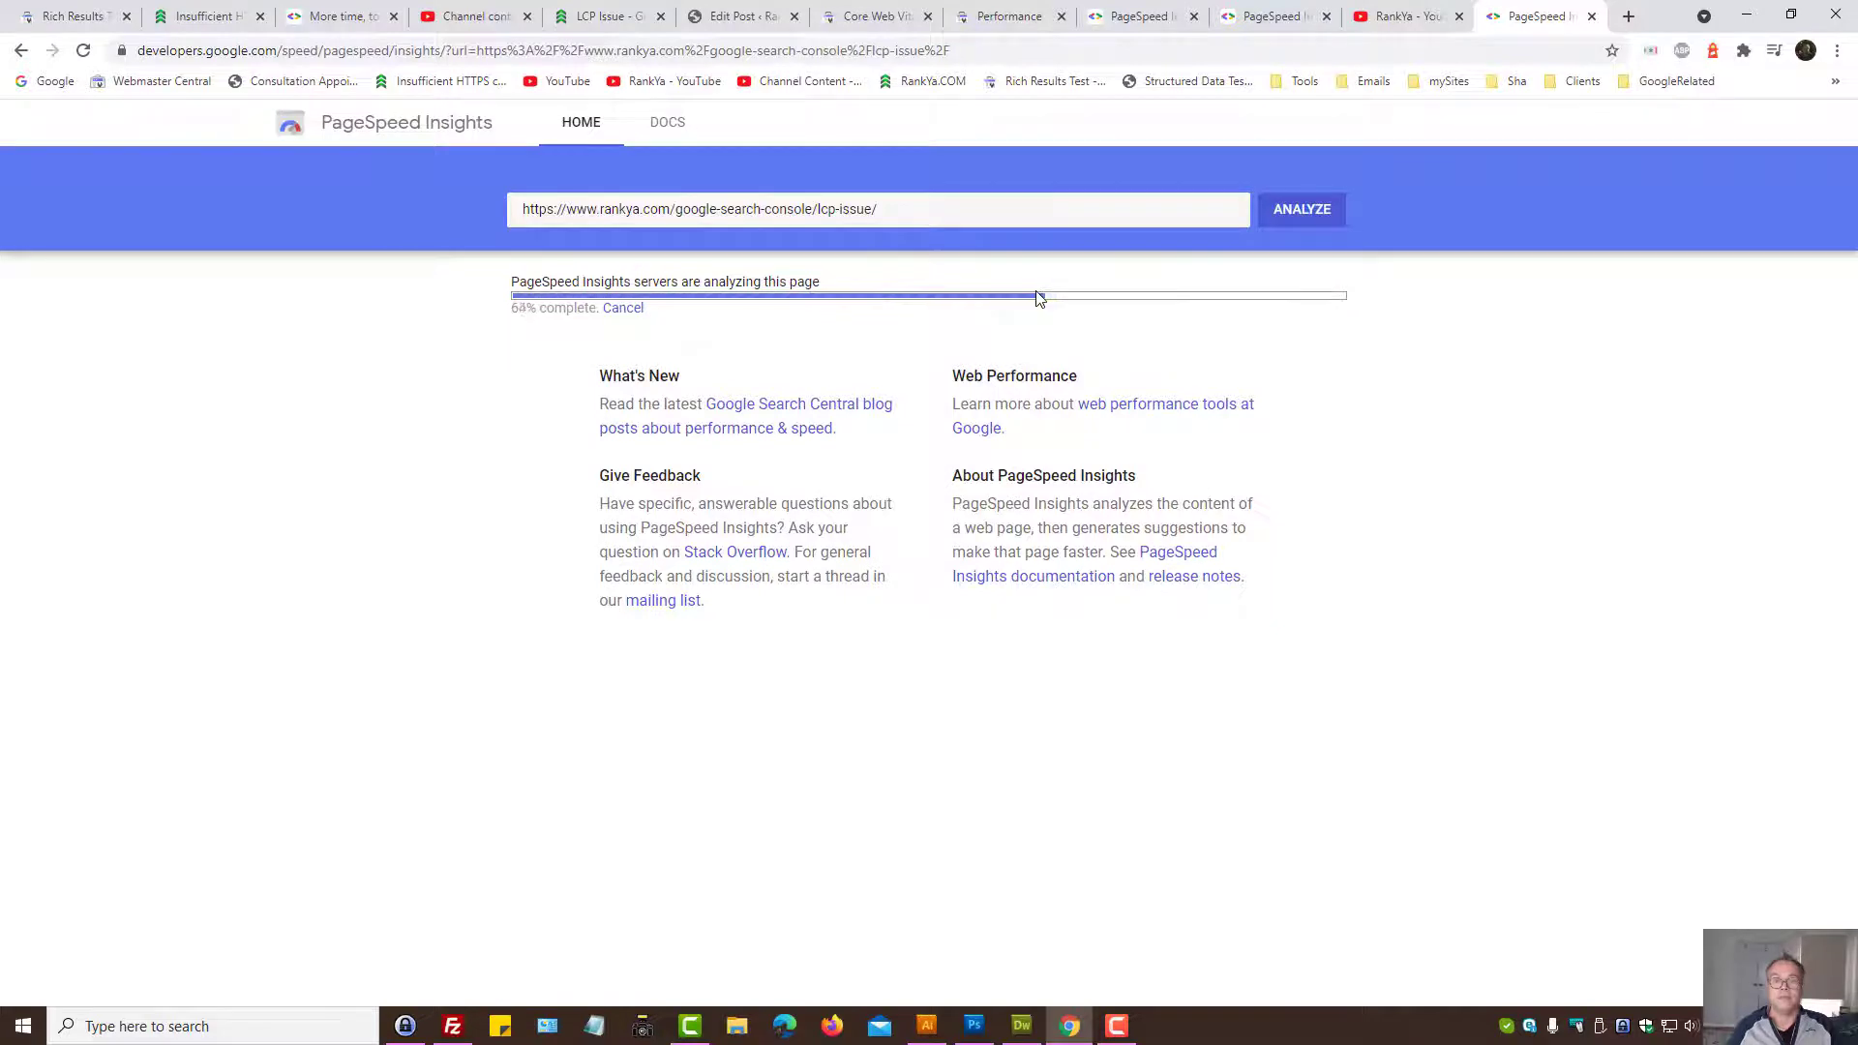
pyautogui.scroll(-3, 474, 365)
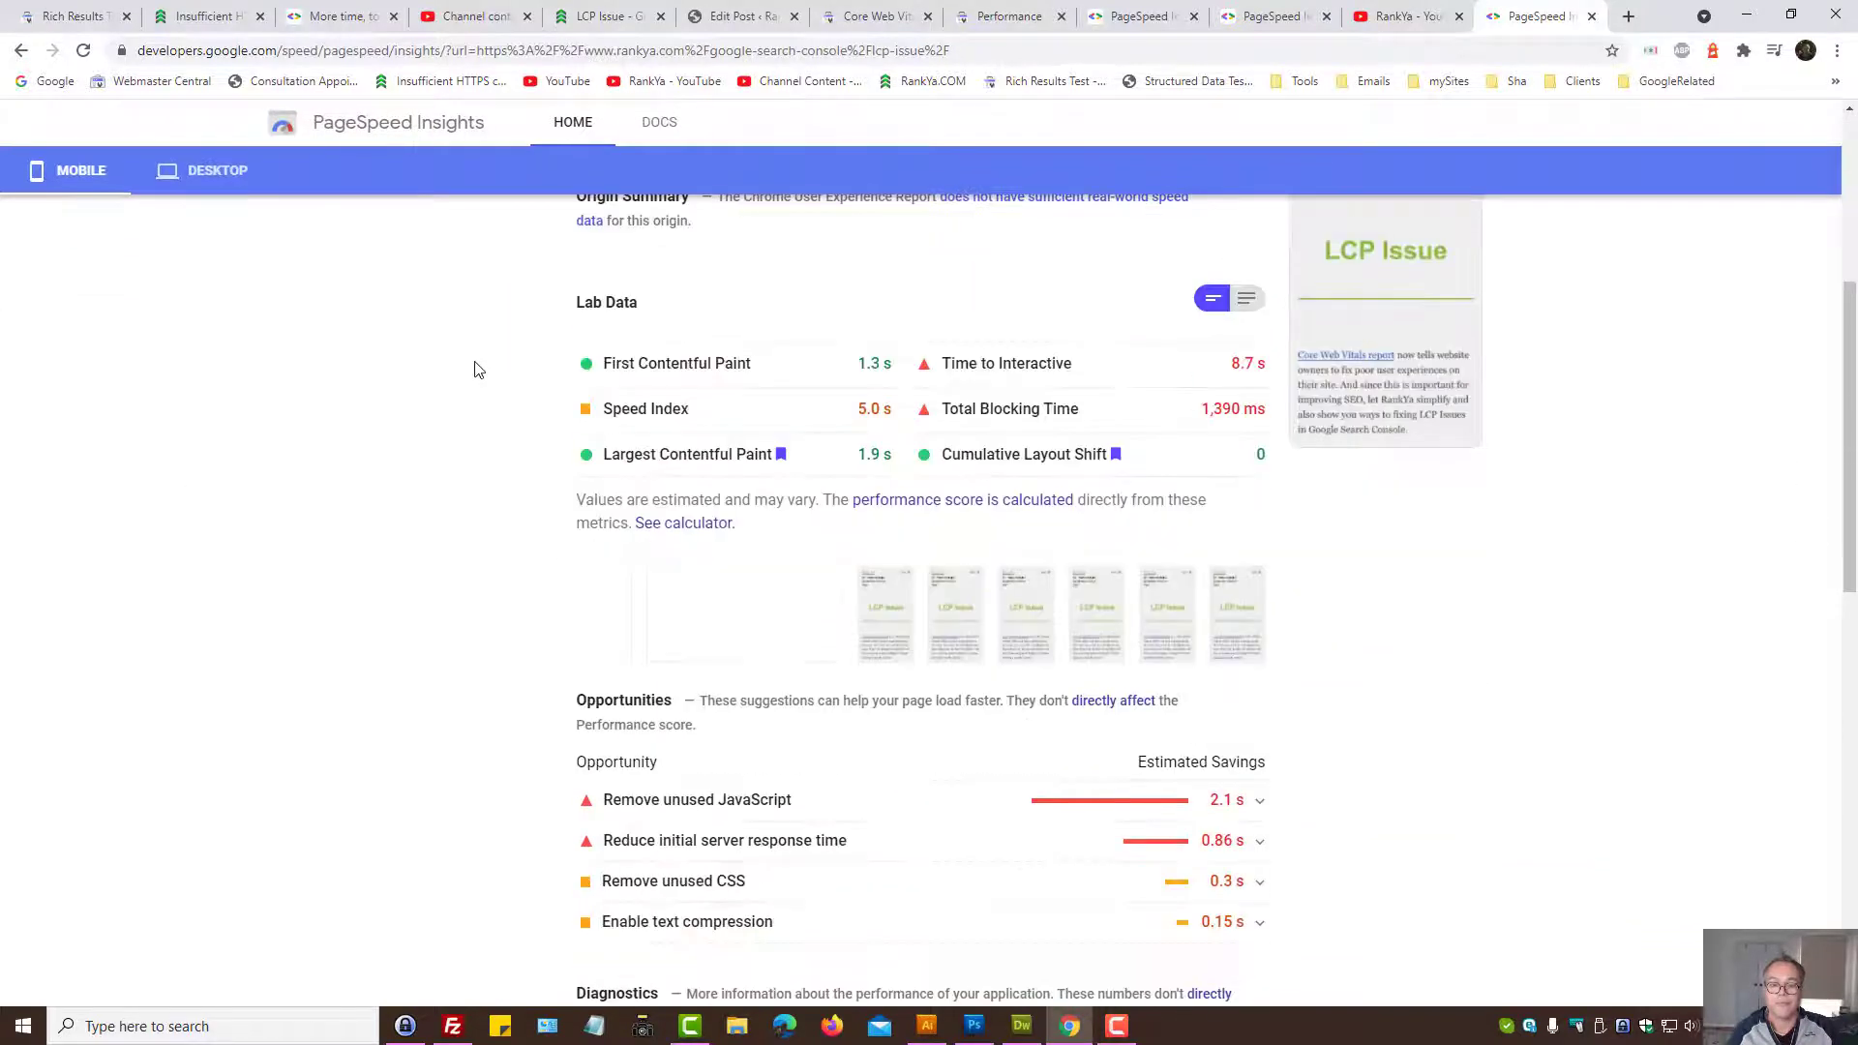
pyautogui.tripleClick(637, 460)
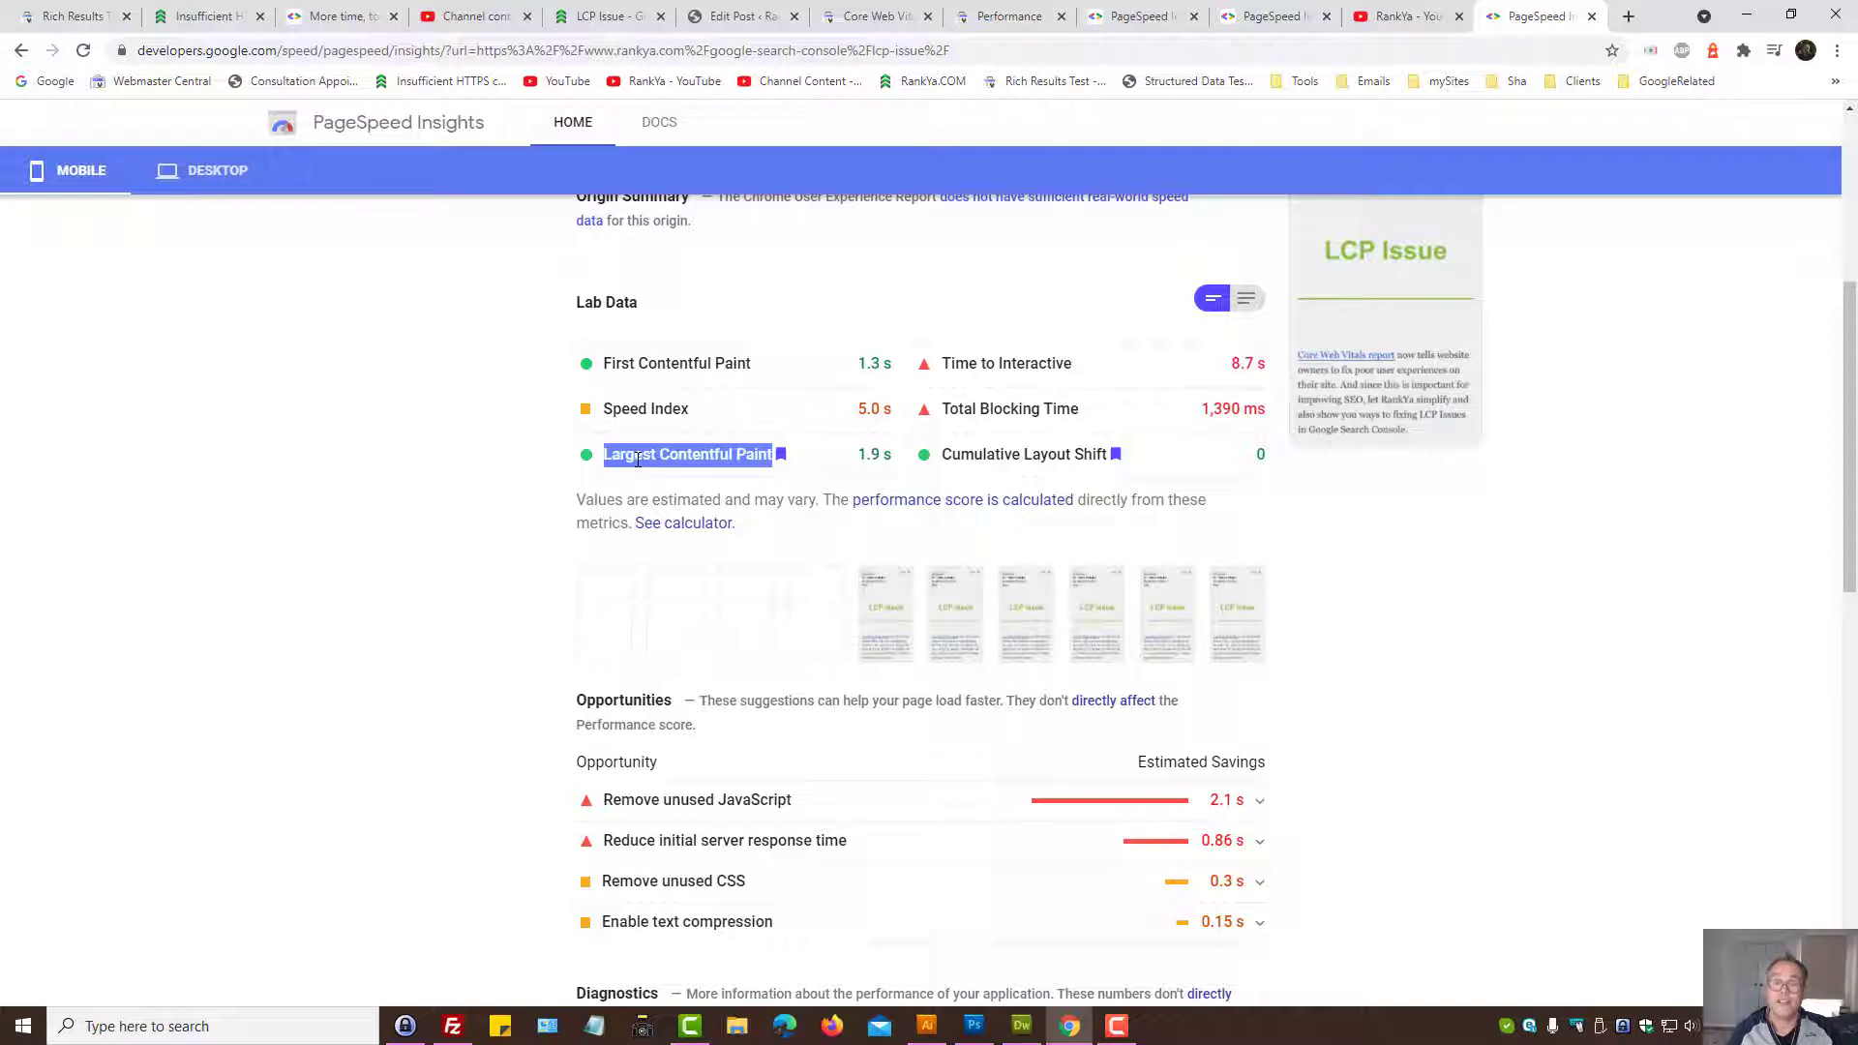
pyautogui.scroll(-2, 637, 459)
pyautogui.scroll(-2, 637, 460)
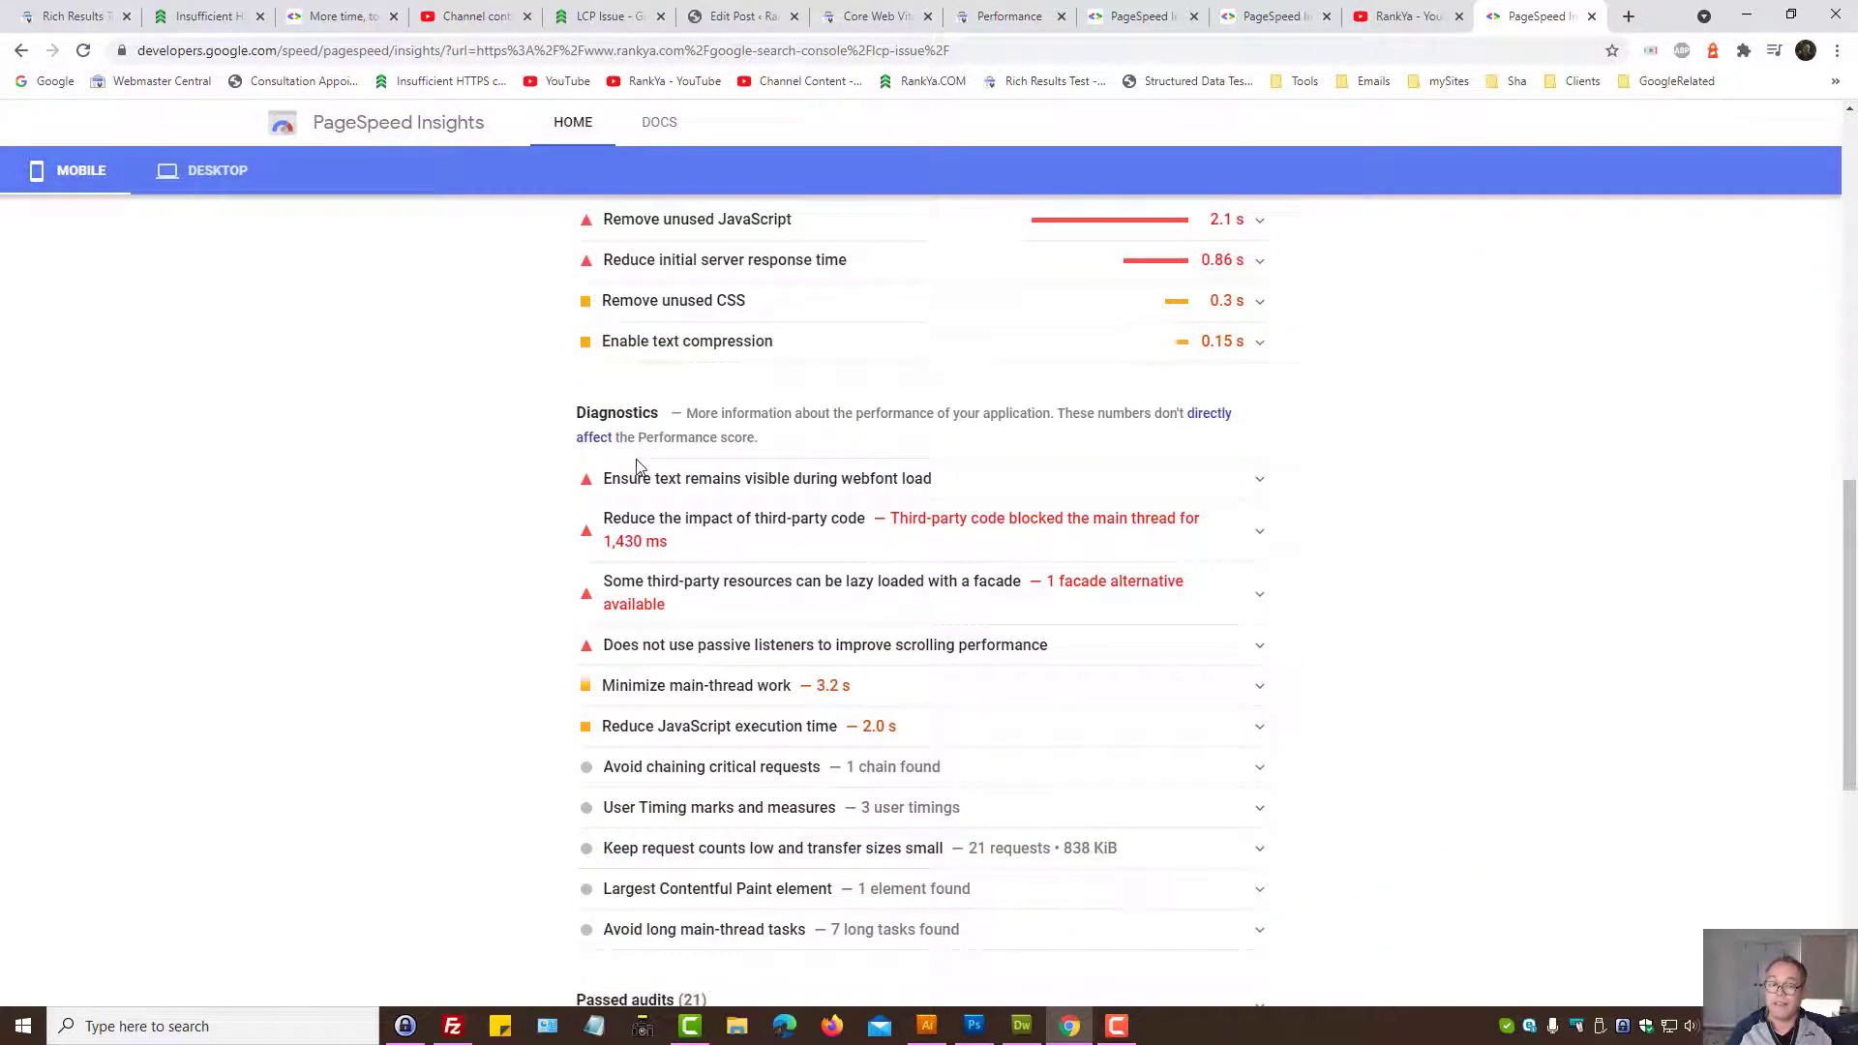
pyautogui.scroll(-2, 638, 460)
# Step: Expand the LCP element diagnostic showing the opening paragraph, then return to the article
pyautogui.click(733, 608)
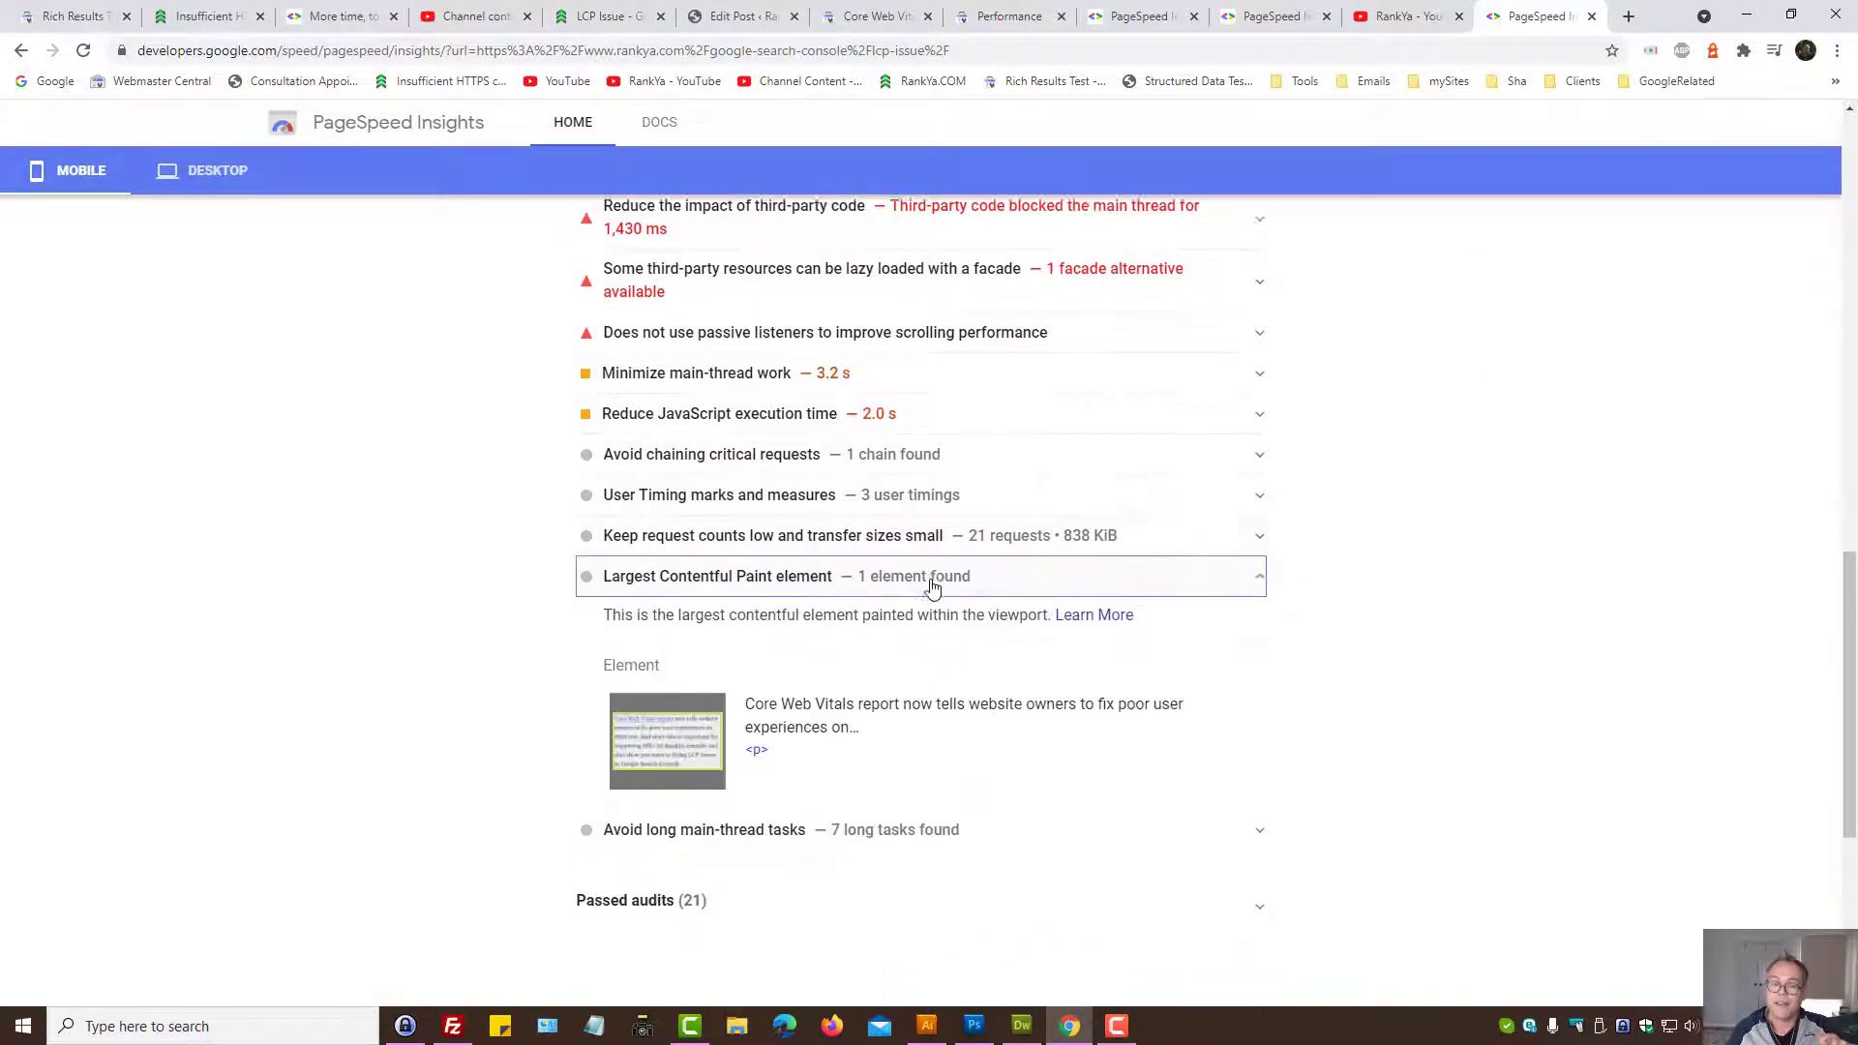
pyautogui.scroll(-1, 872, 566)
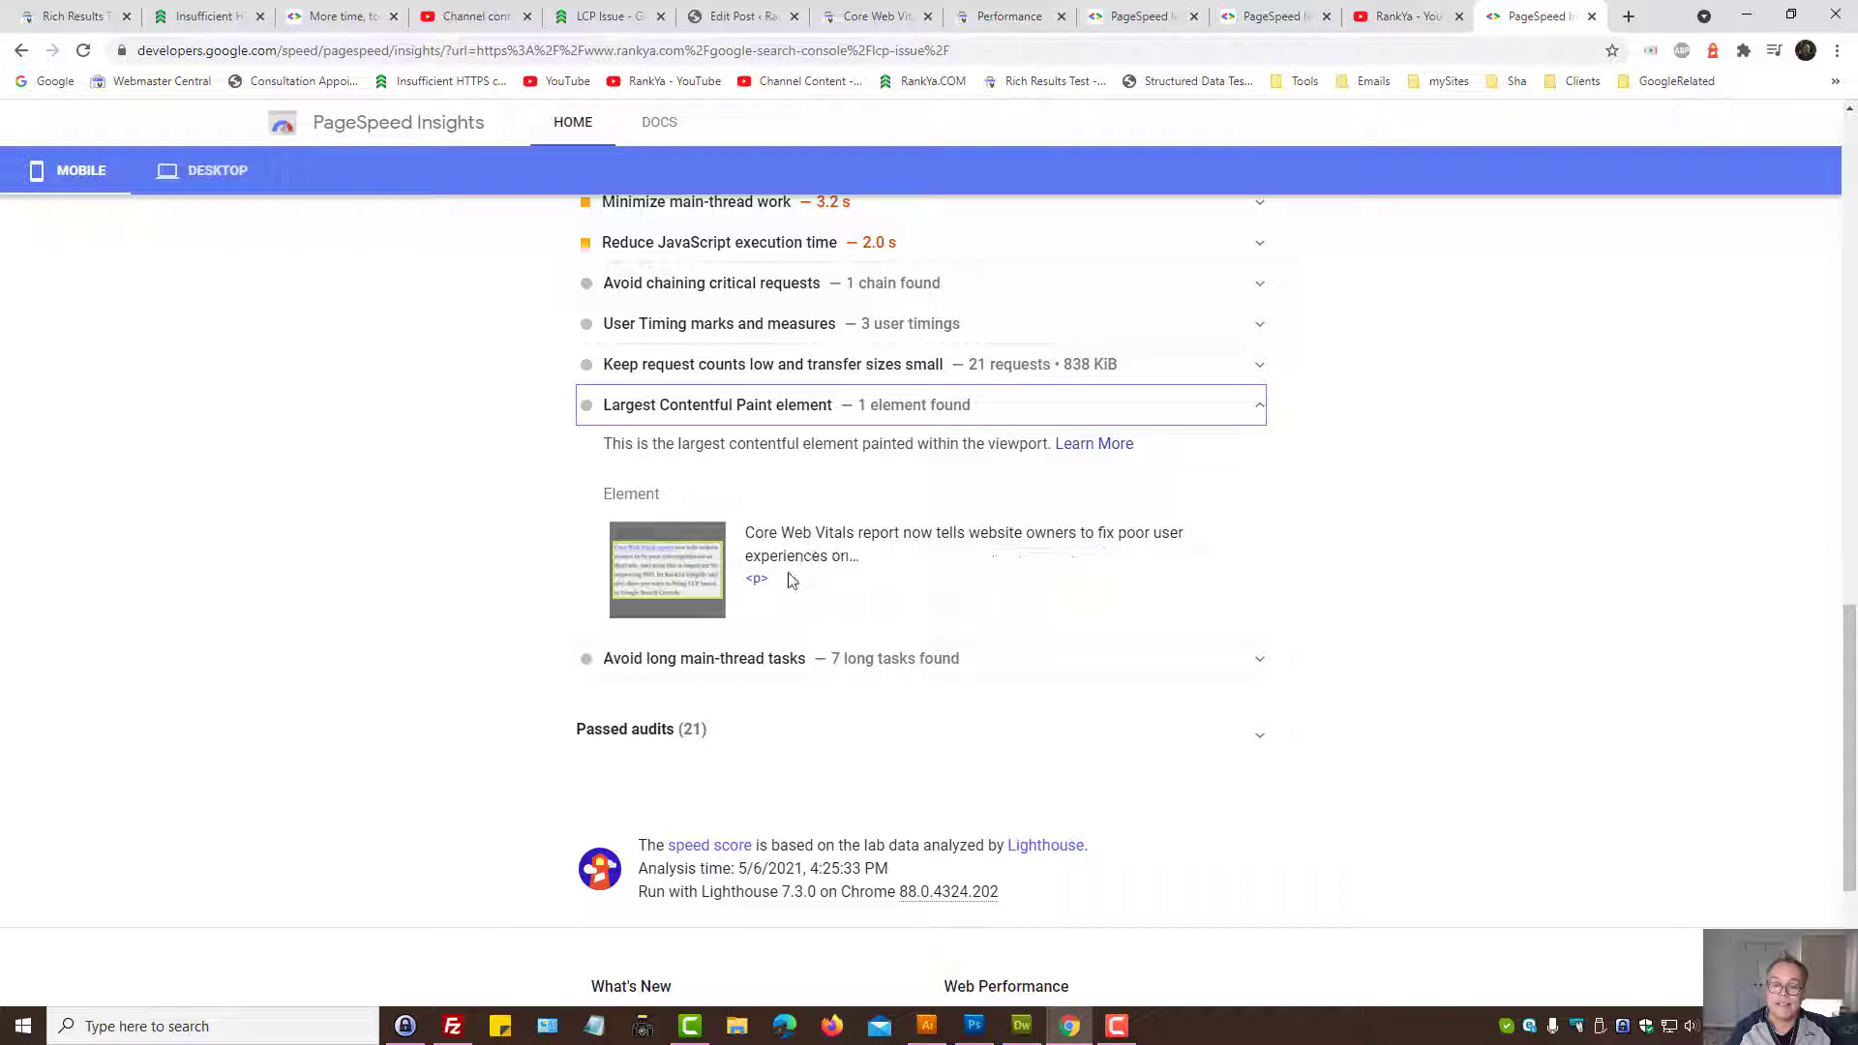
pyautogui.moveTo(745, 531); pyautogui.dragTo(790, 596)
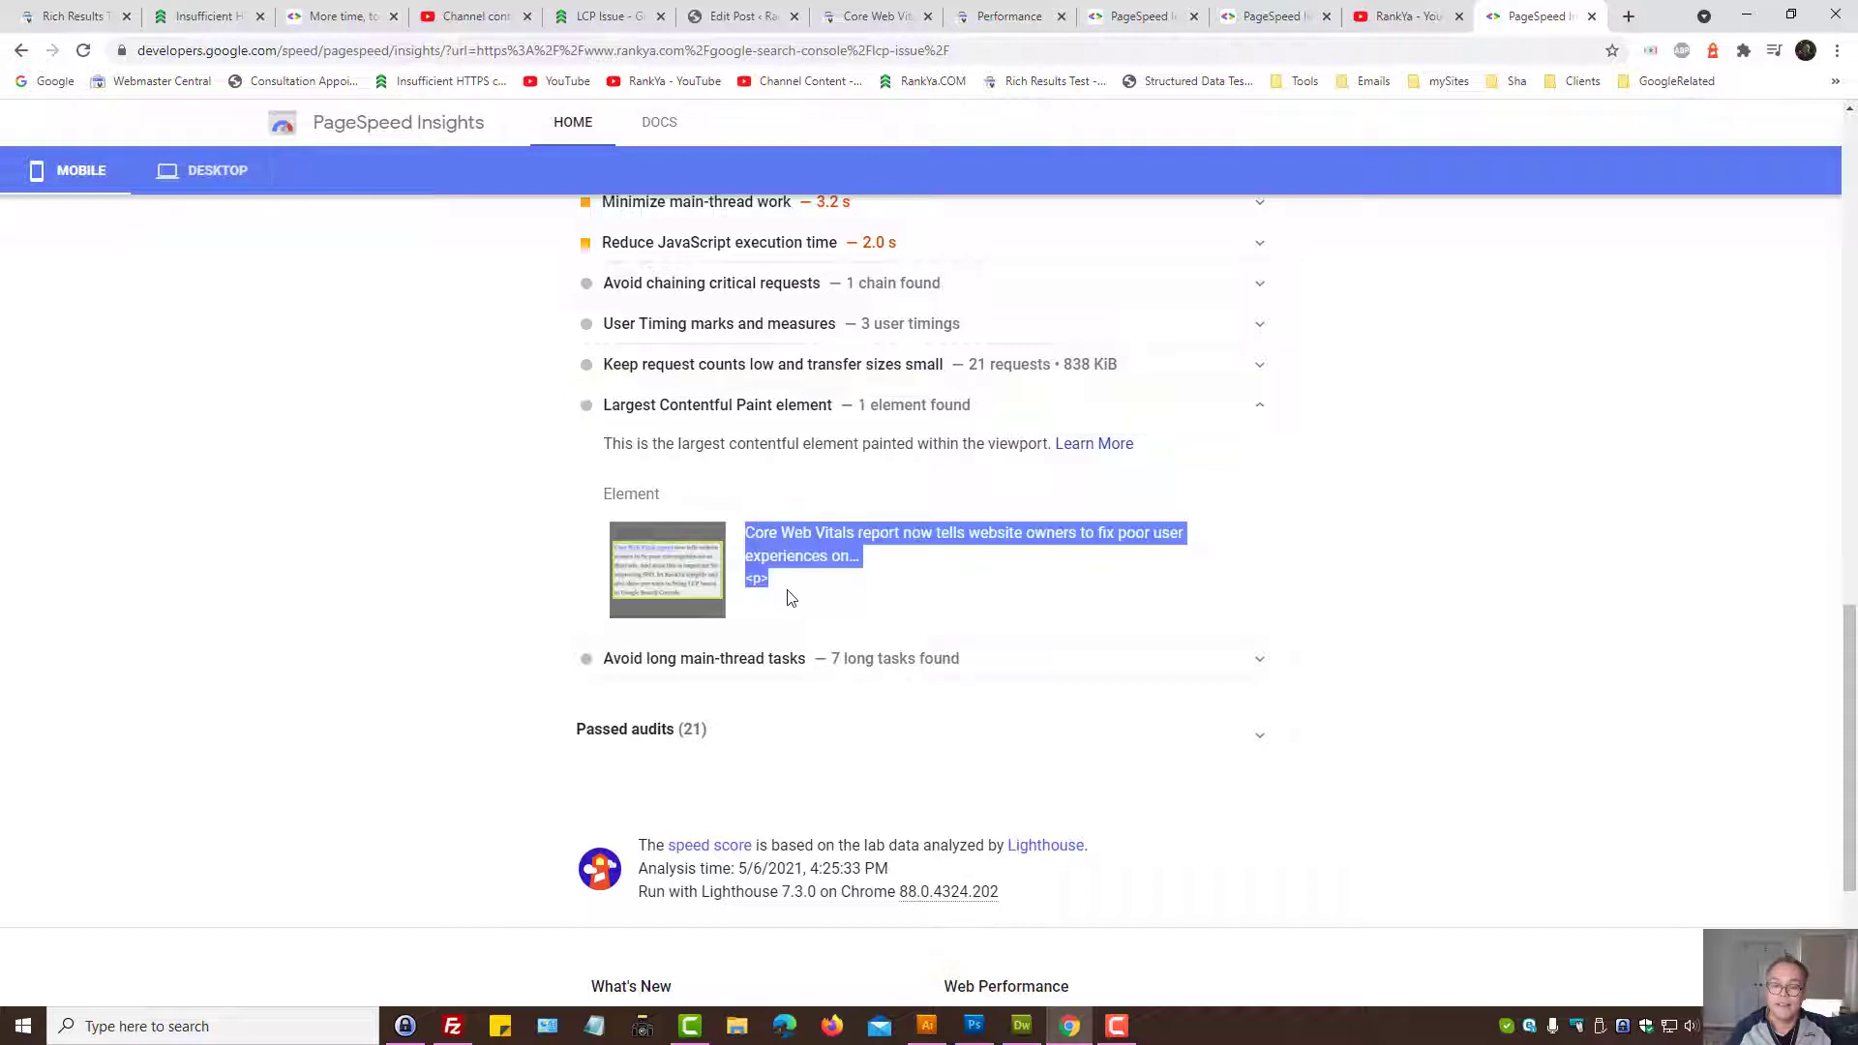
pyautogui.tripleClick(782, 571)
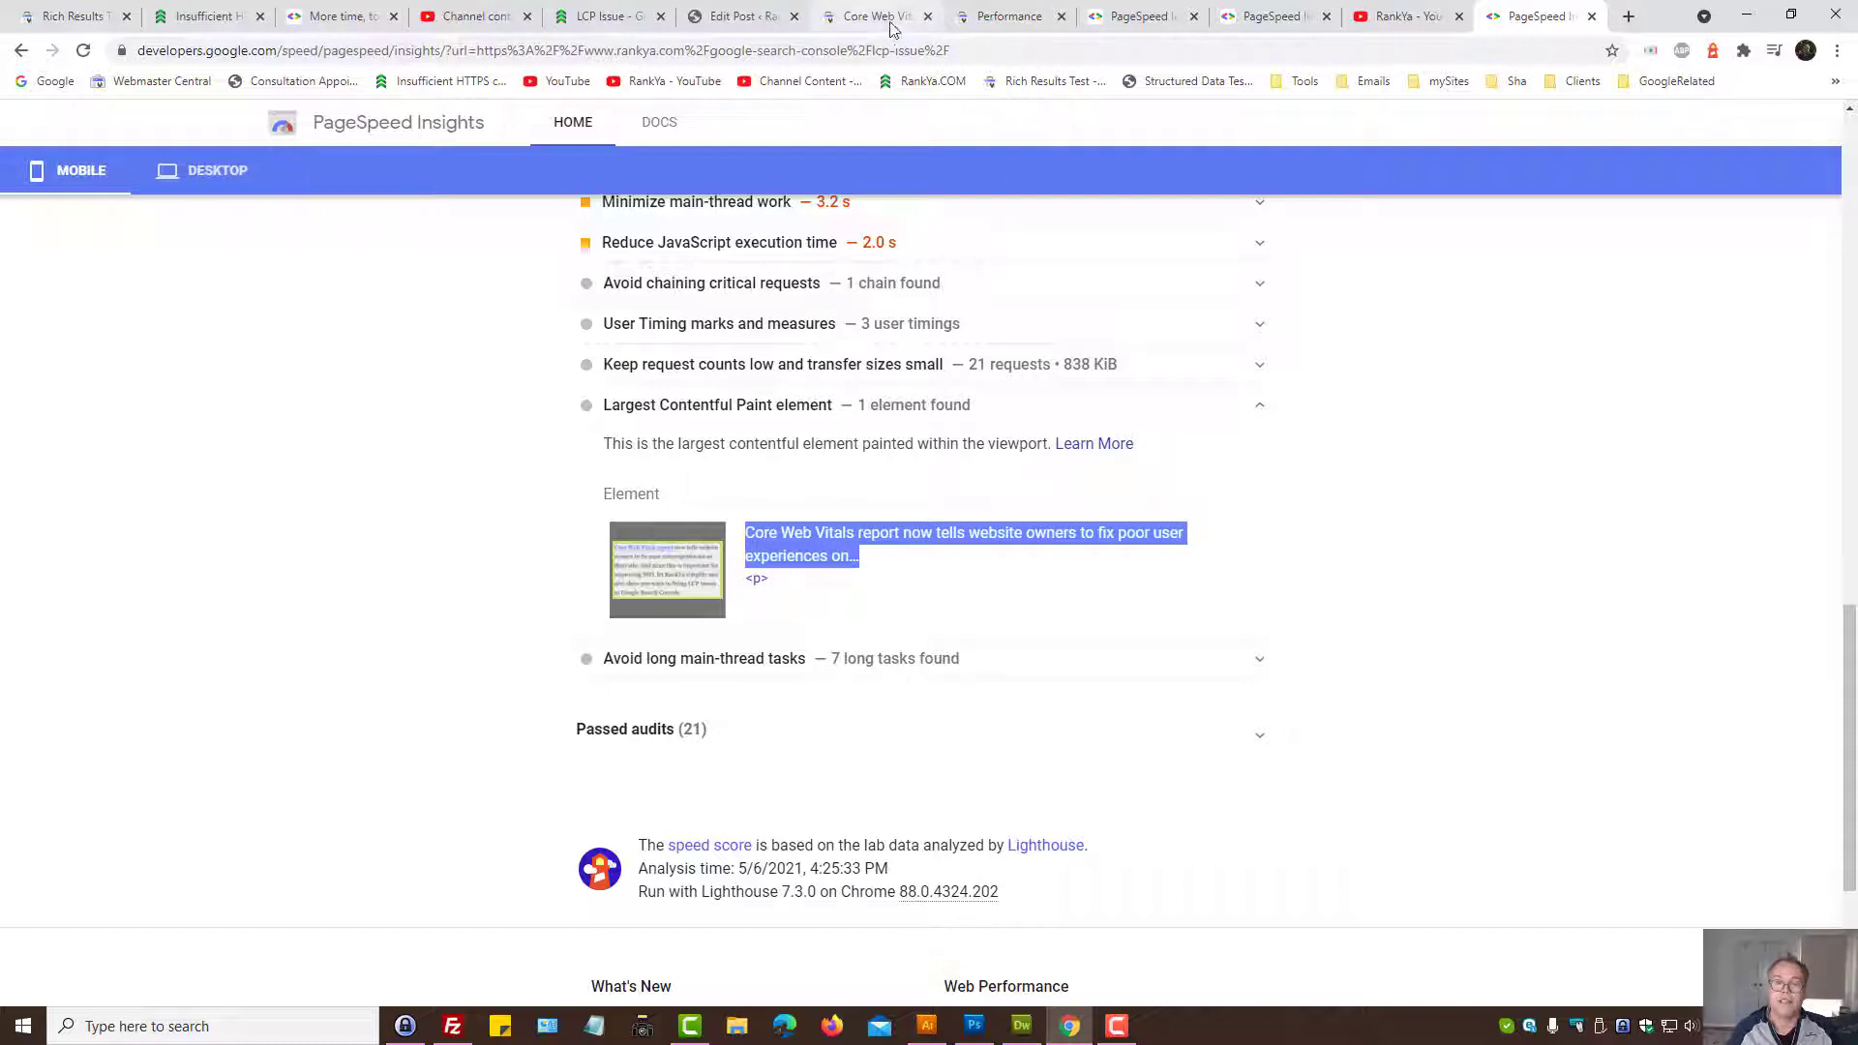
pyautogui.click(624, 15)
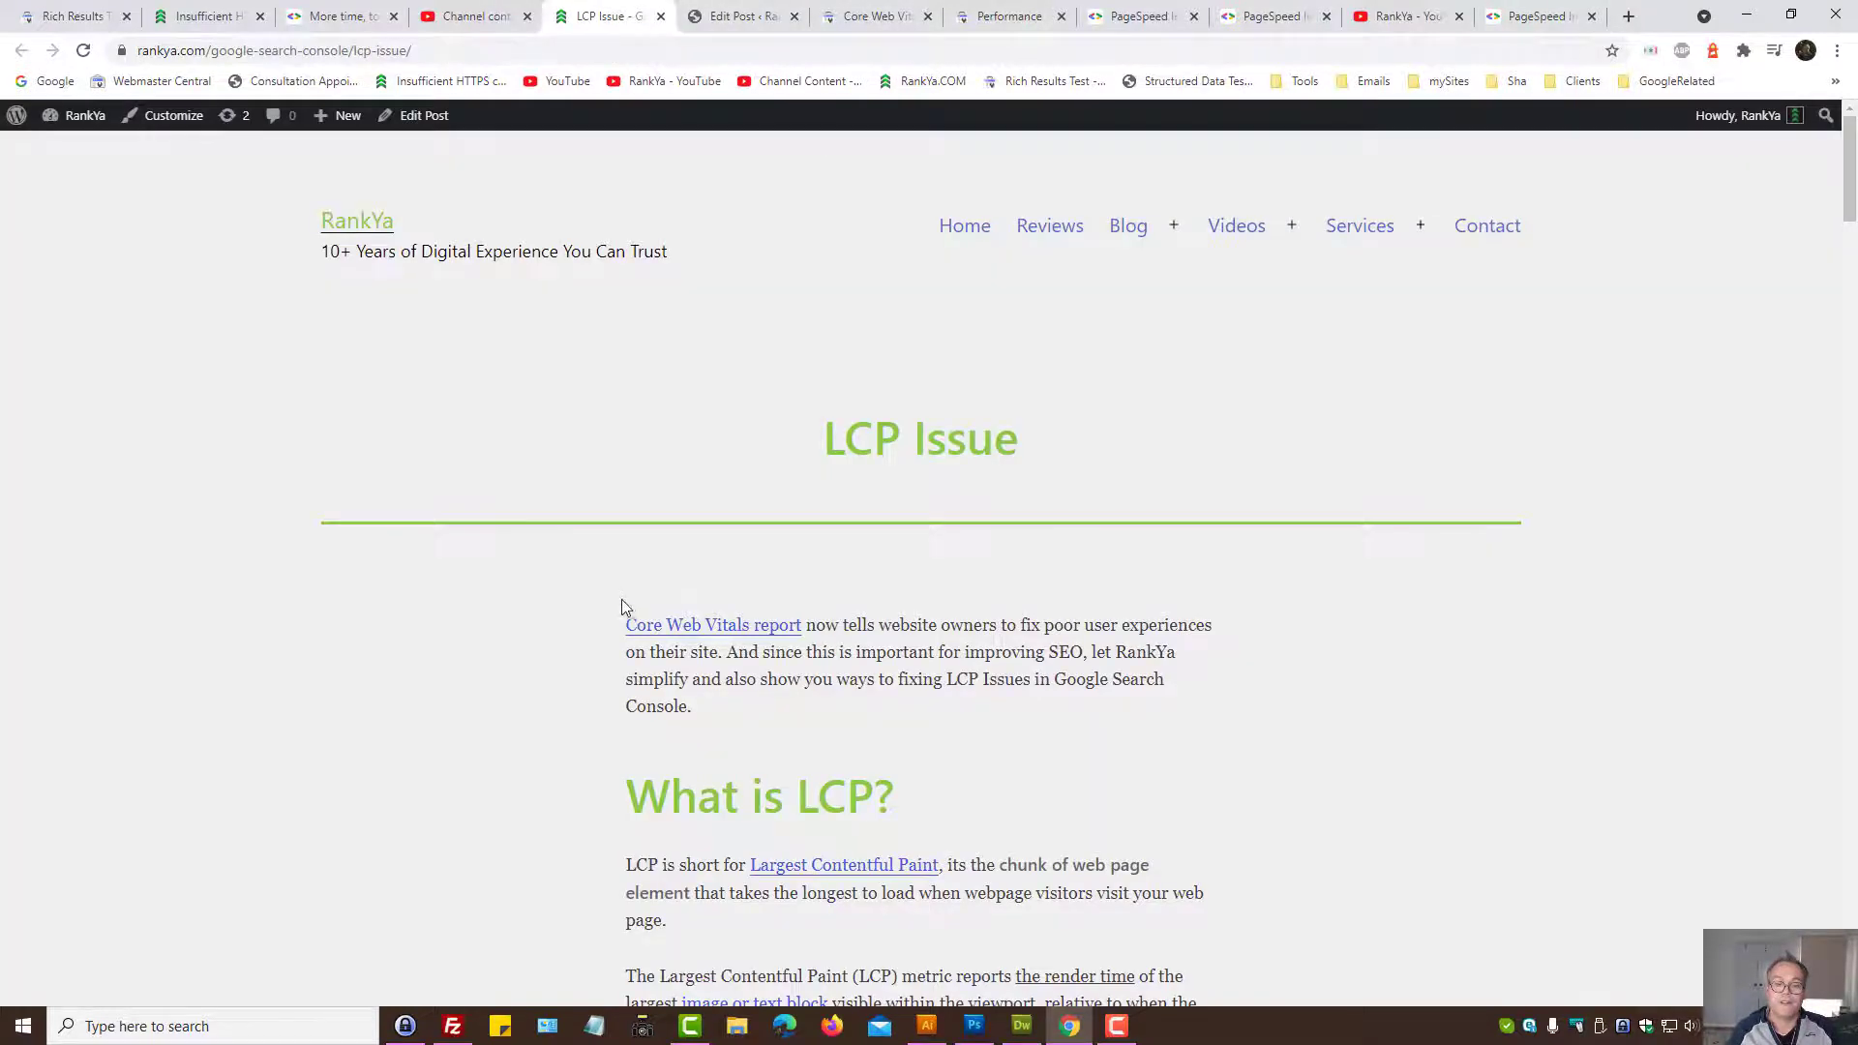
# Step: Highlight the article's opening paragraph and the LCP Issue heading on the live post
pyautogui.moveTo(621, 607); pyautogui.dragTo(800, 710)
pyautogui.click(973, 671)
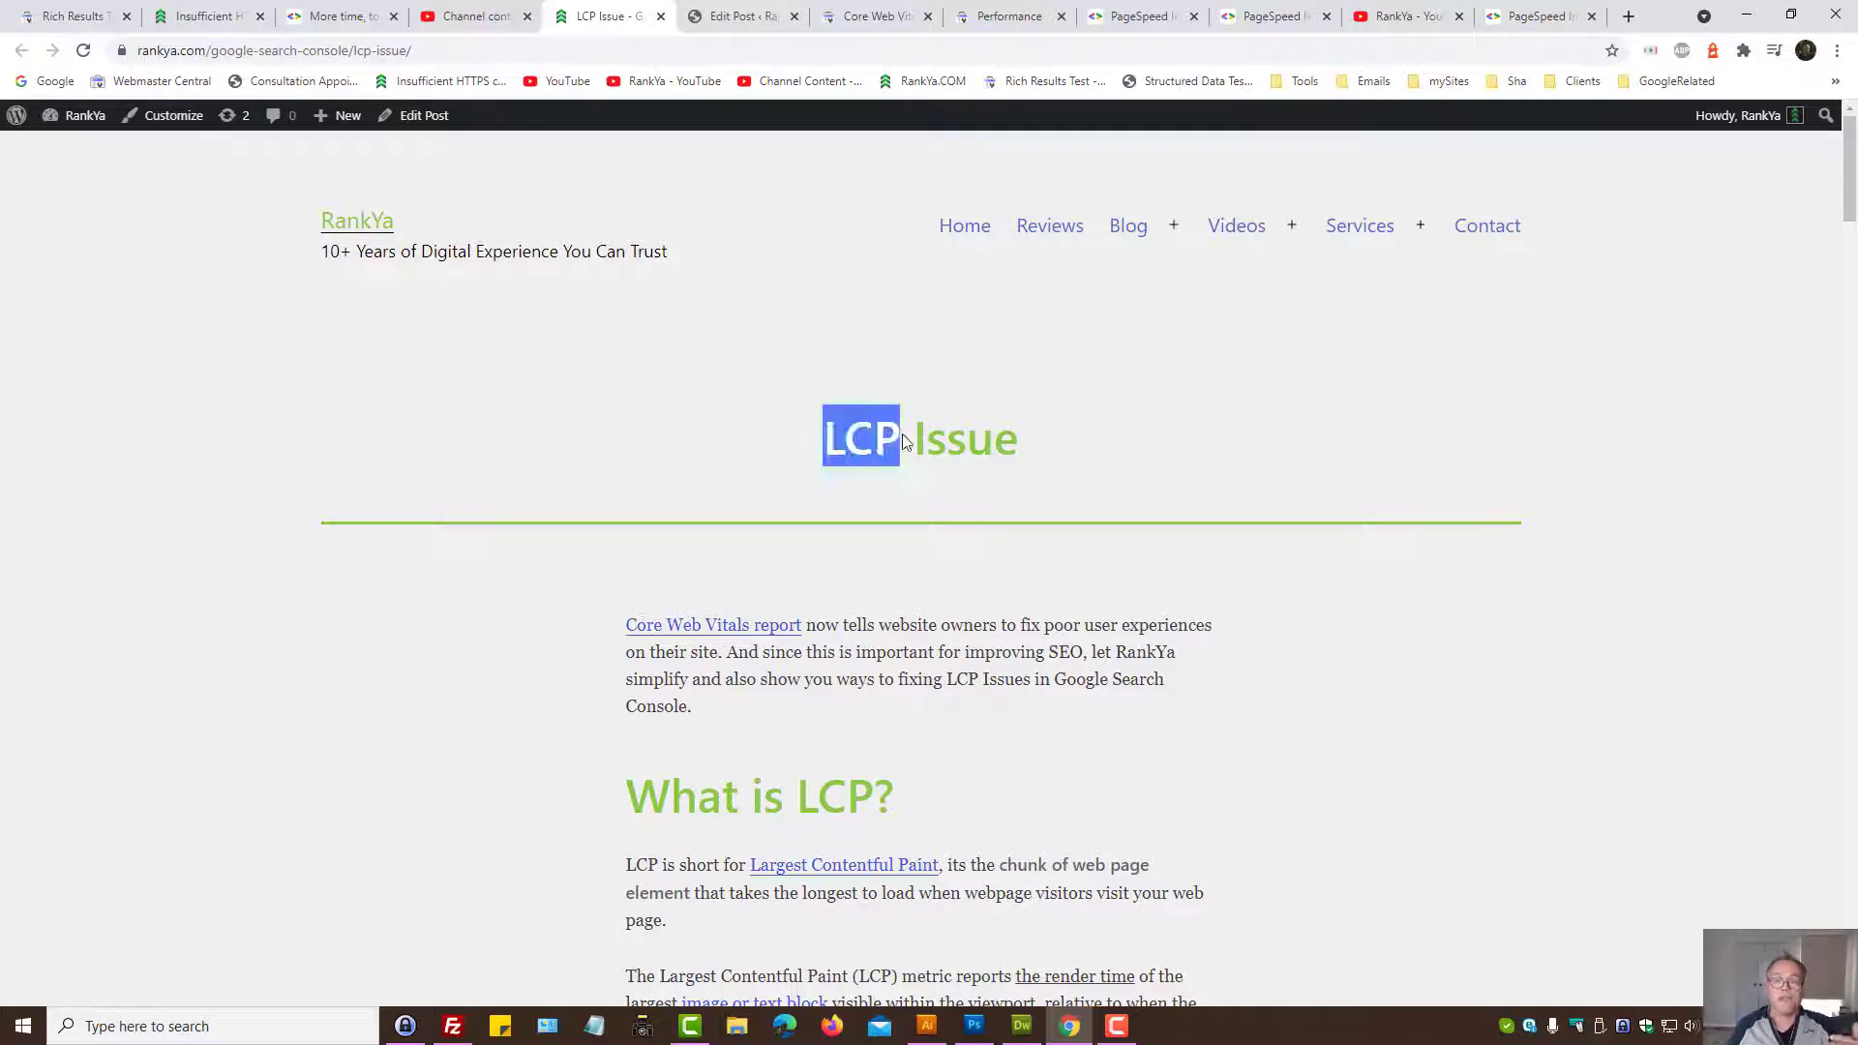
pyautogui.moveTo(901, 434); pyautogui.dragTo(1118, 456)
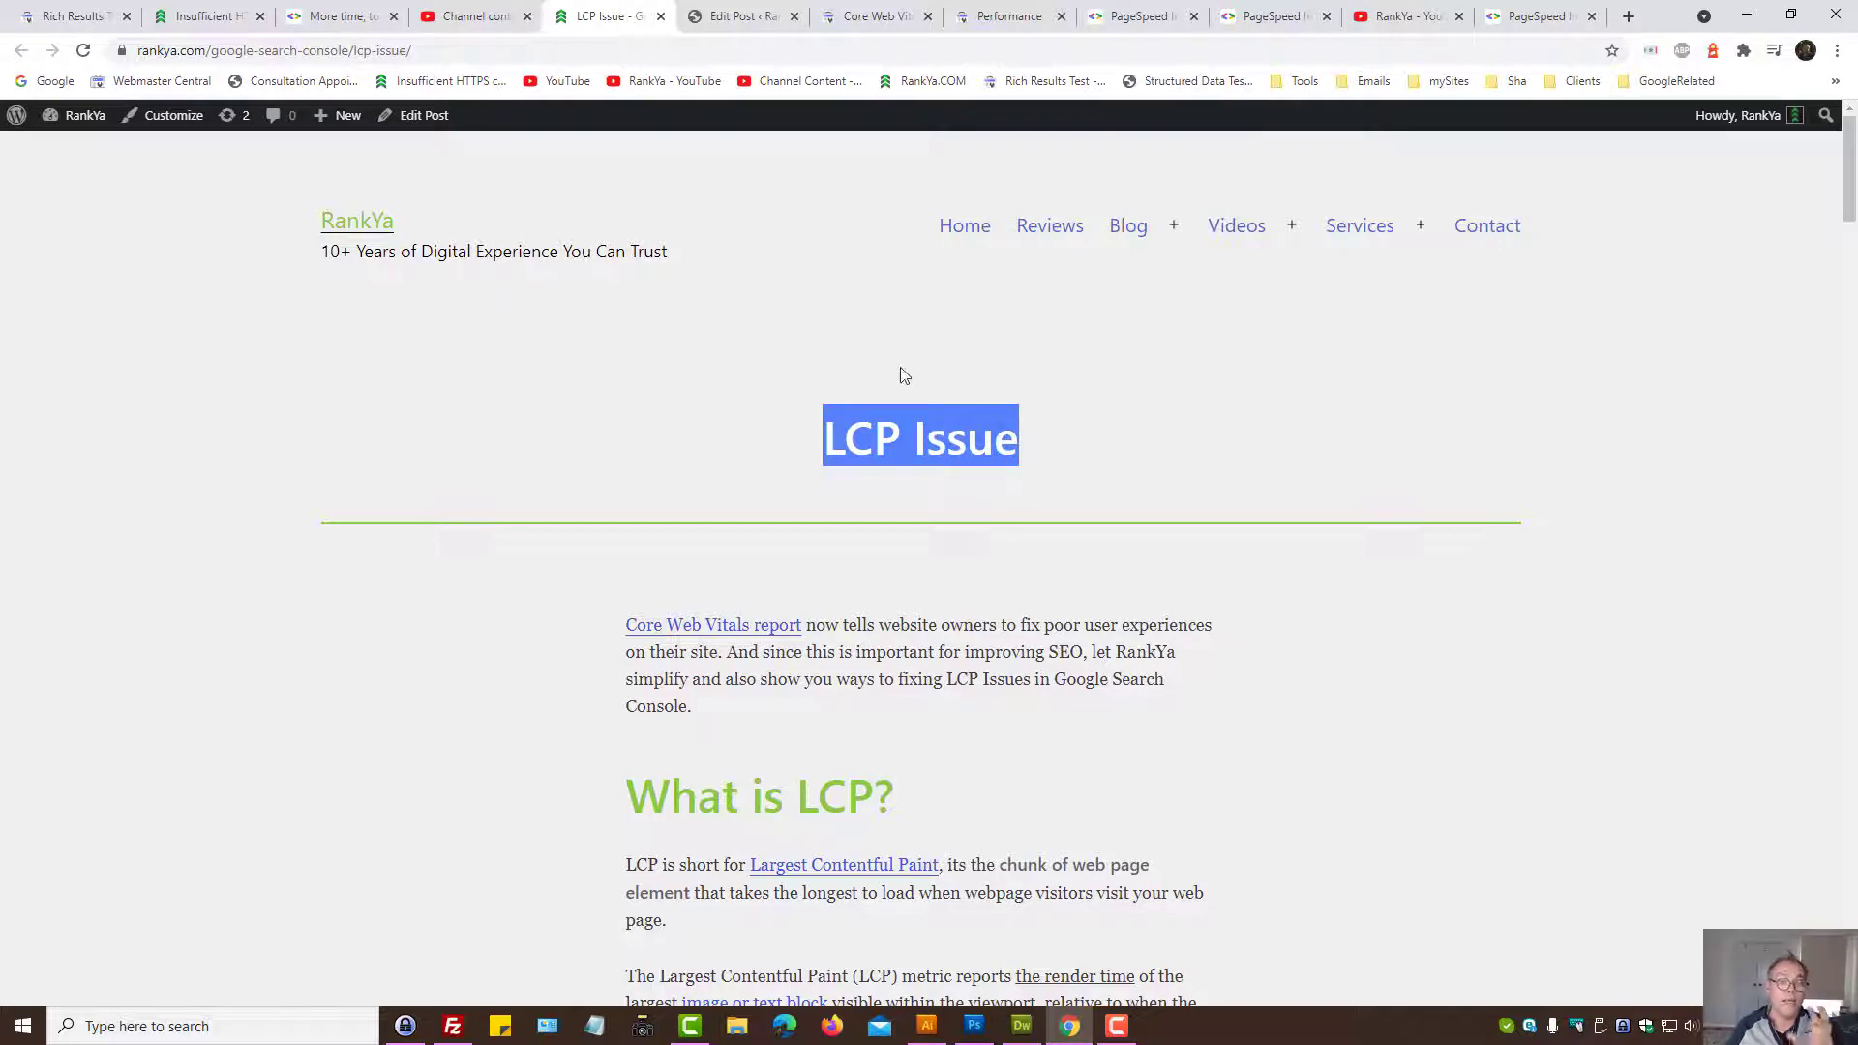
pyautogui.click(890, 438)
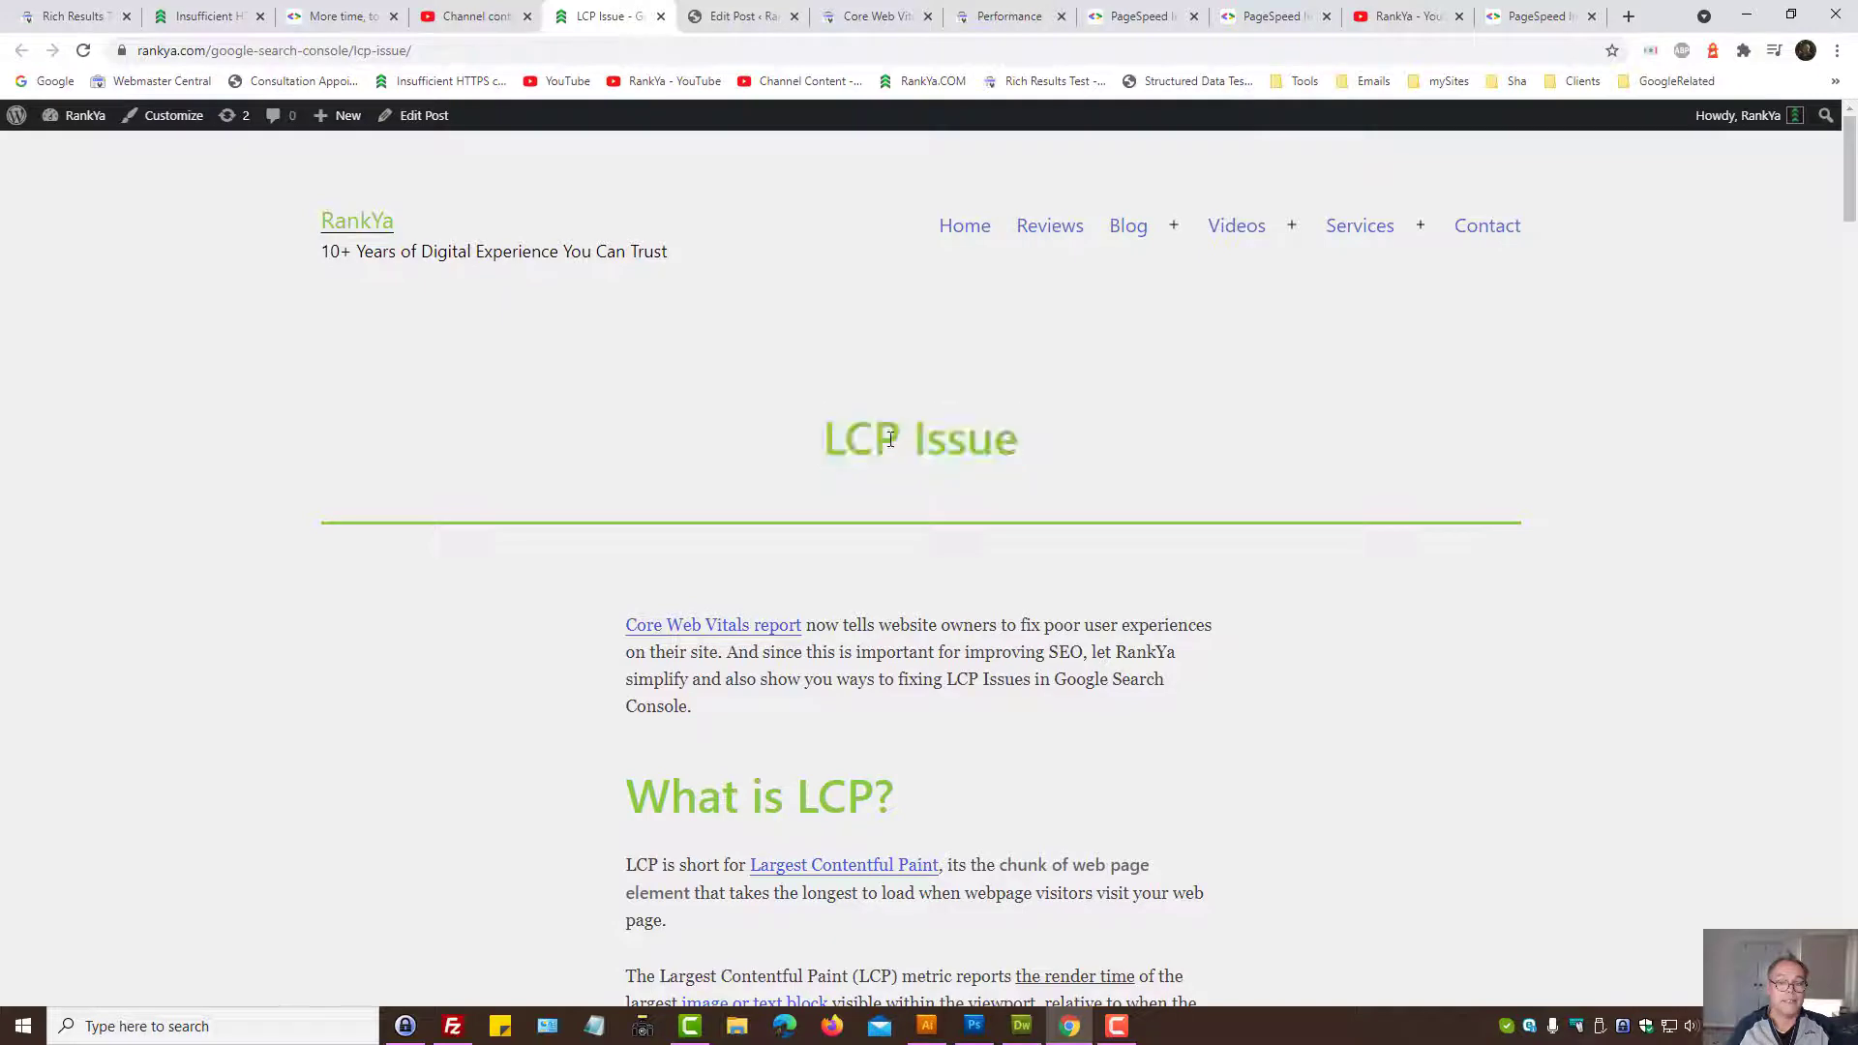
# Step: Bring up Search Console's Core Web Vitals overview for rankya.com
pyautogui.click(888, 13)
pyautogui.click(338, 198)
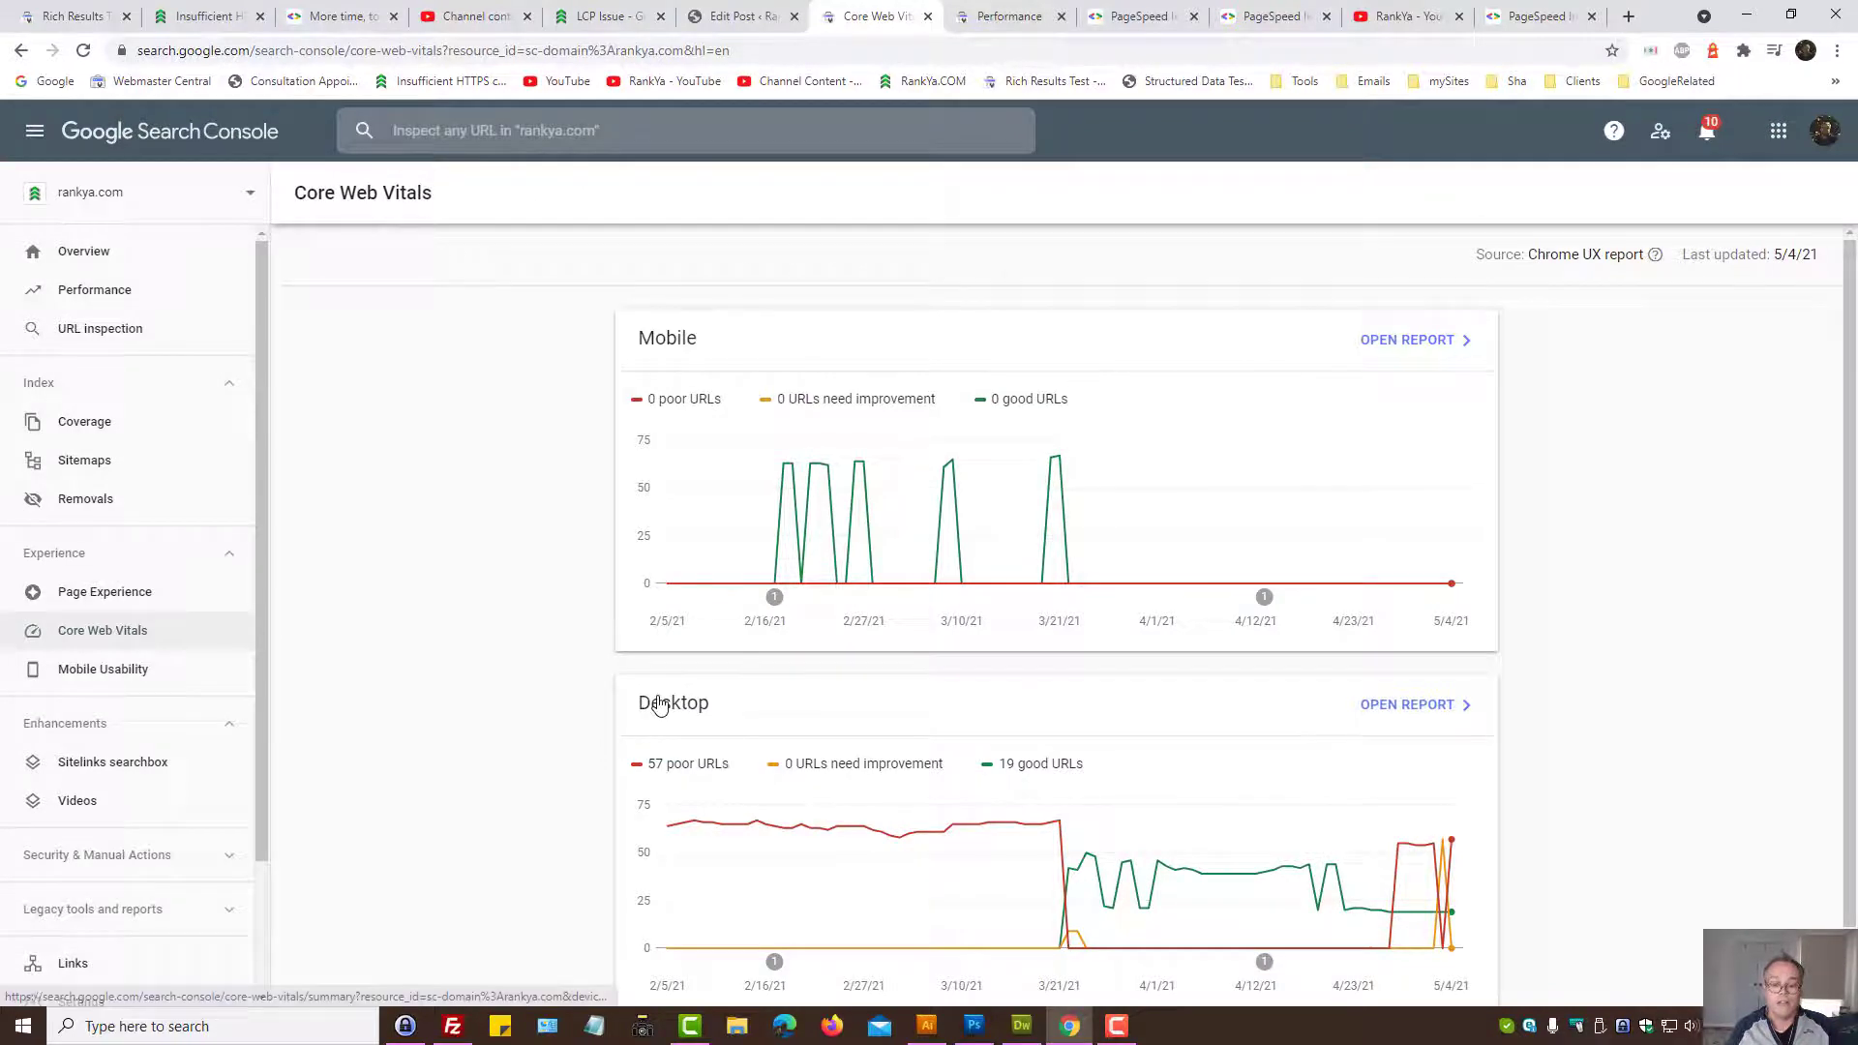
# Step: View the Mobile Core Web Vitals report showing no poor URLs
pyautogui.click(620, 17)
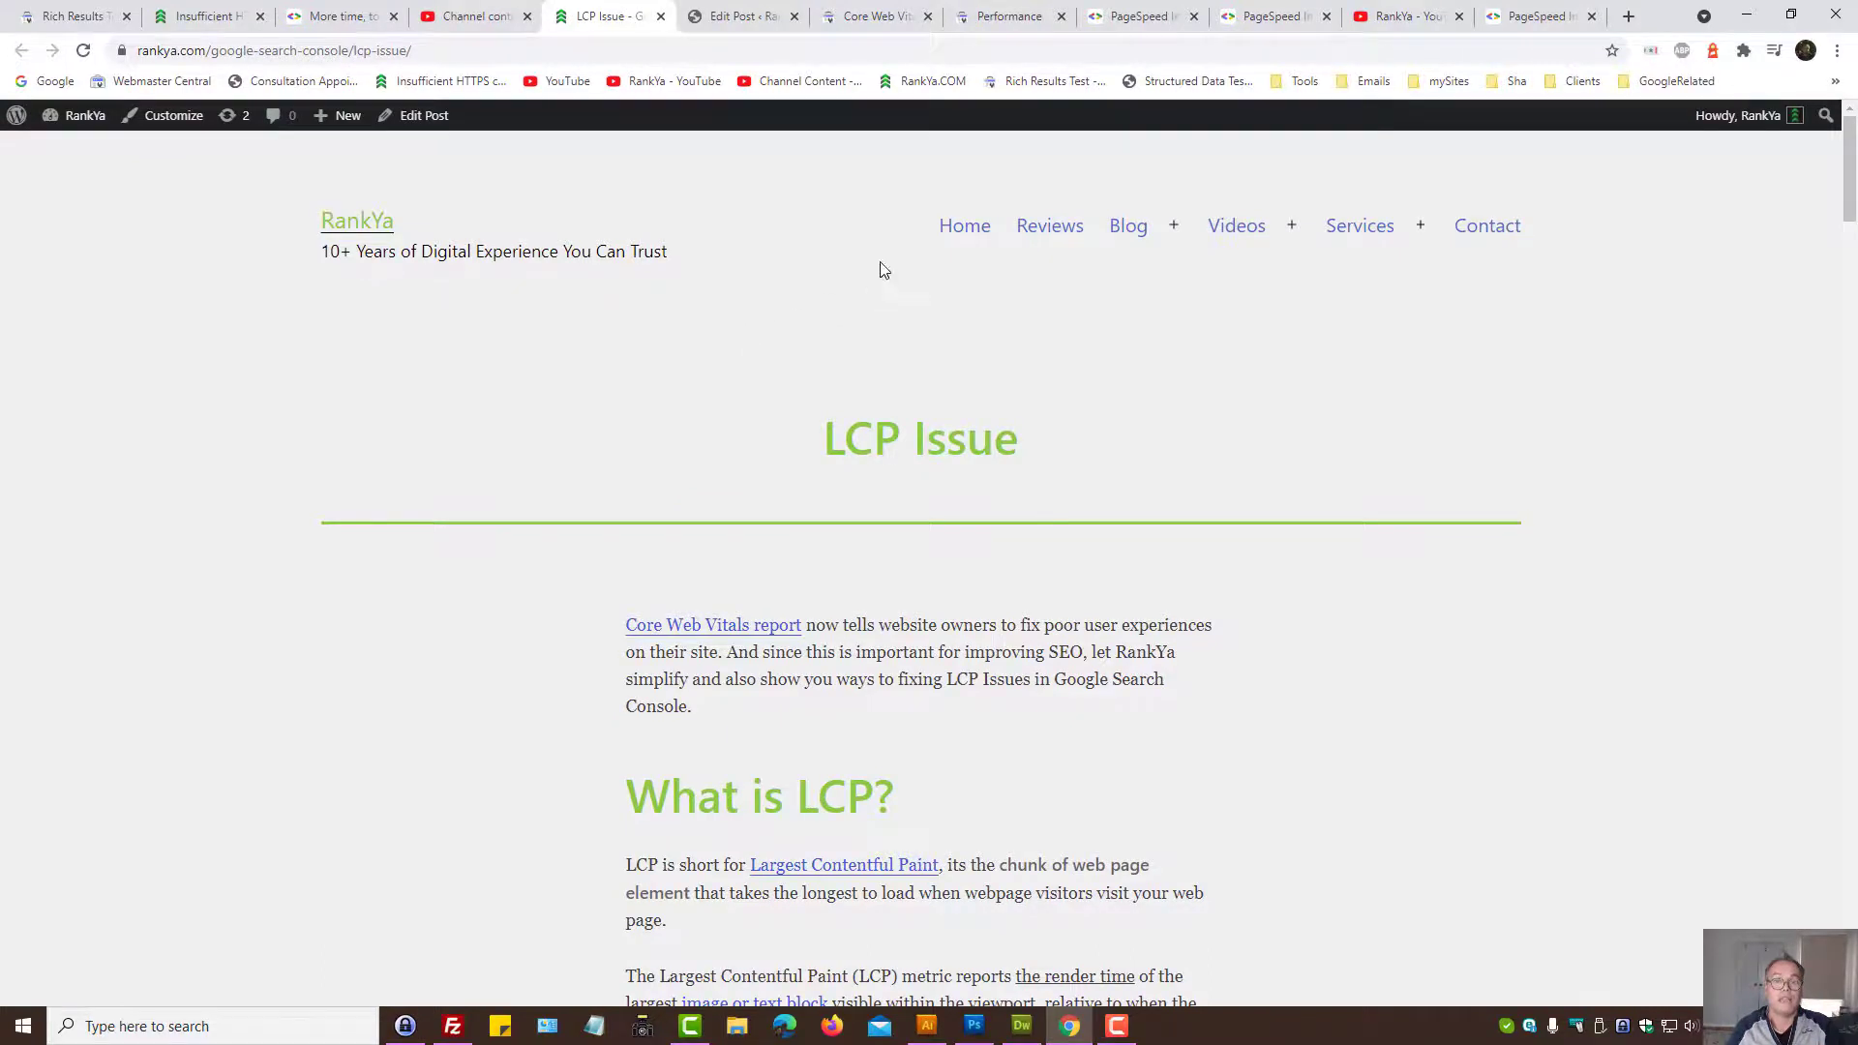
pyautogui.click(891, 12)
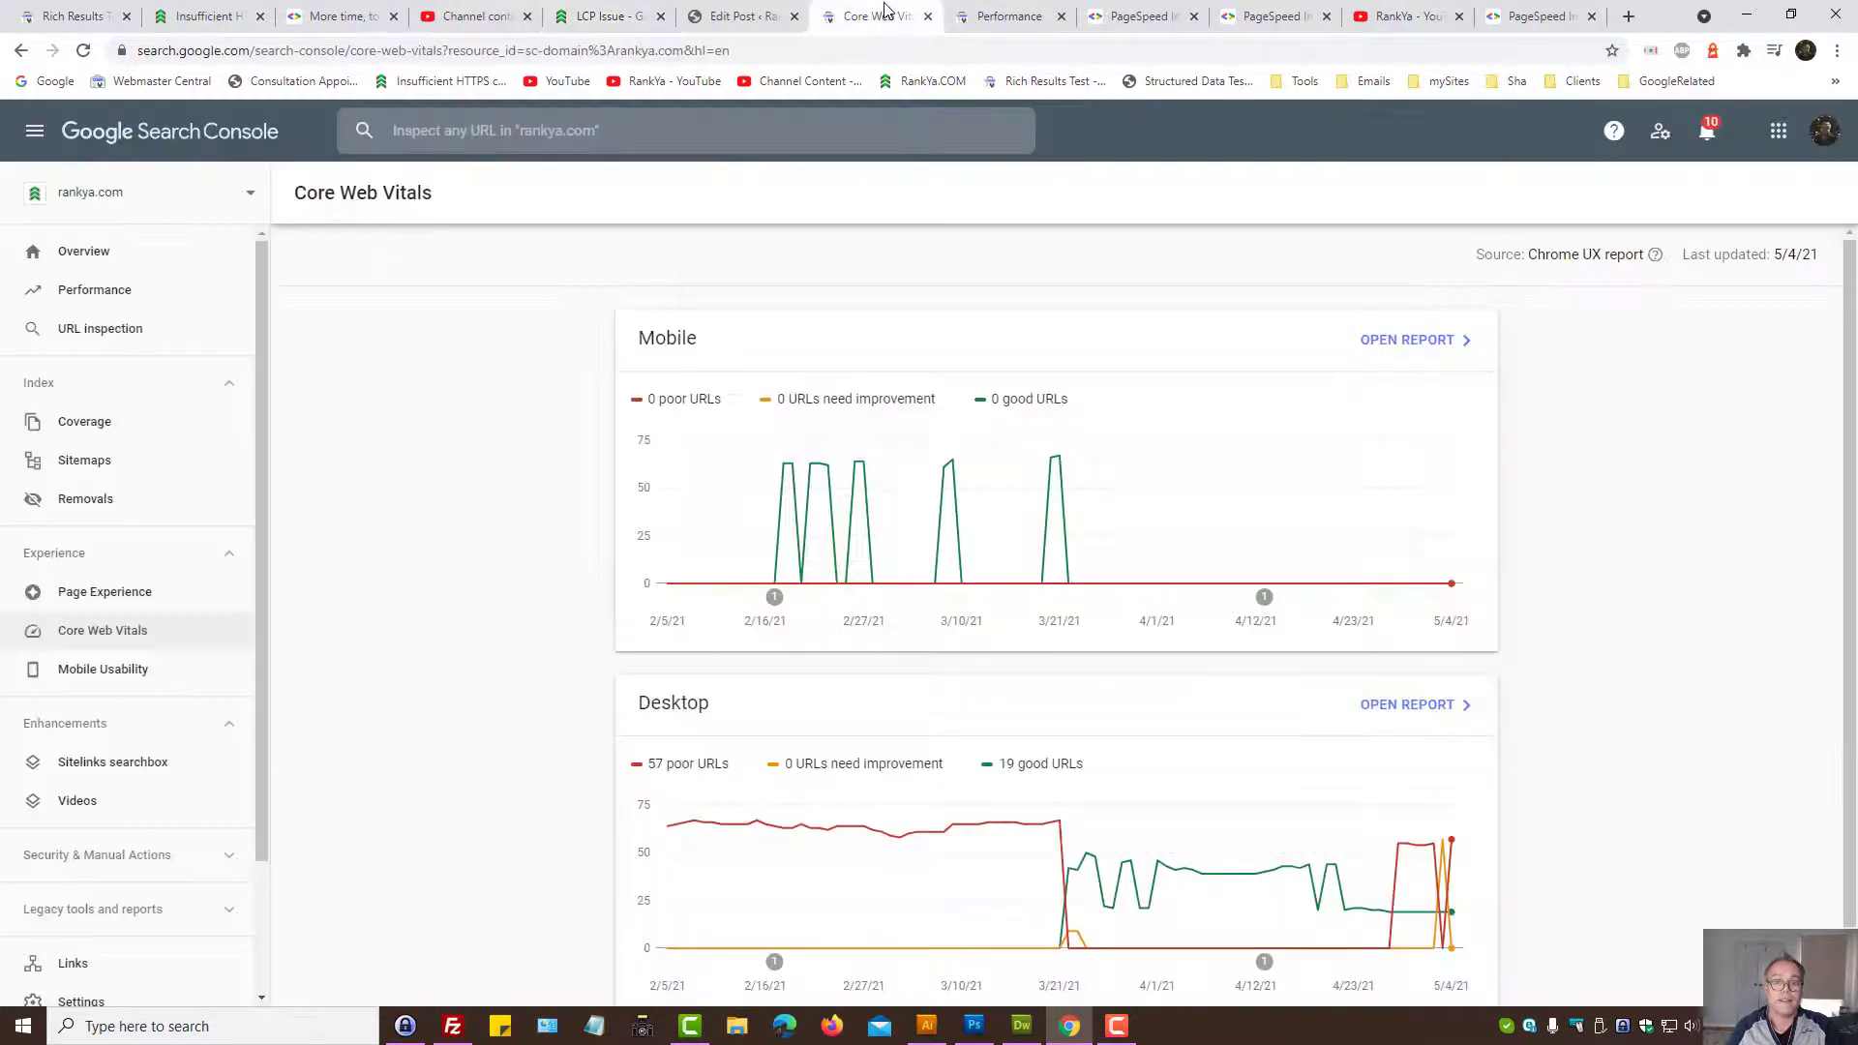
pyautogui.click(692, 341)
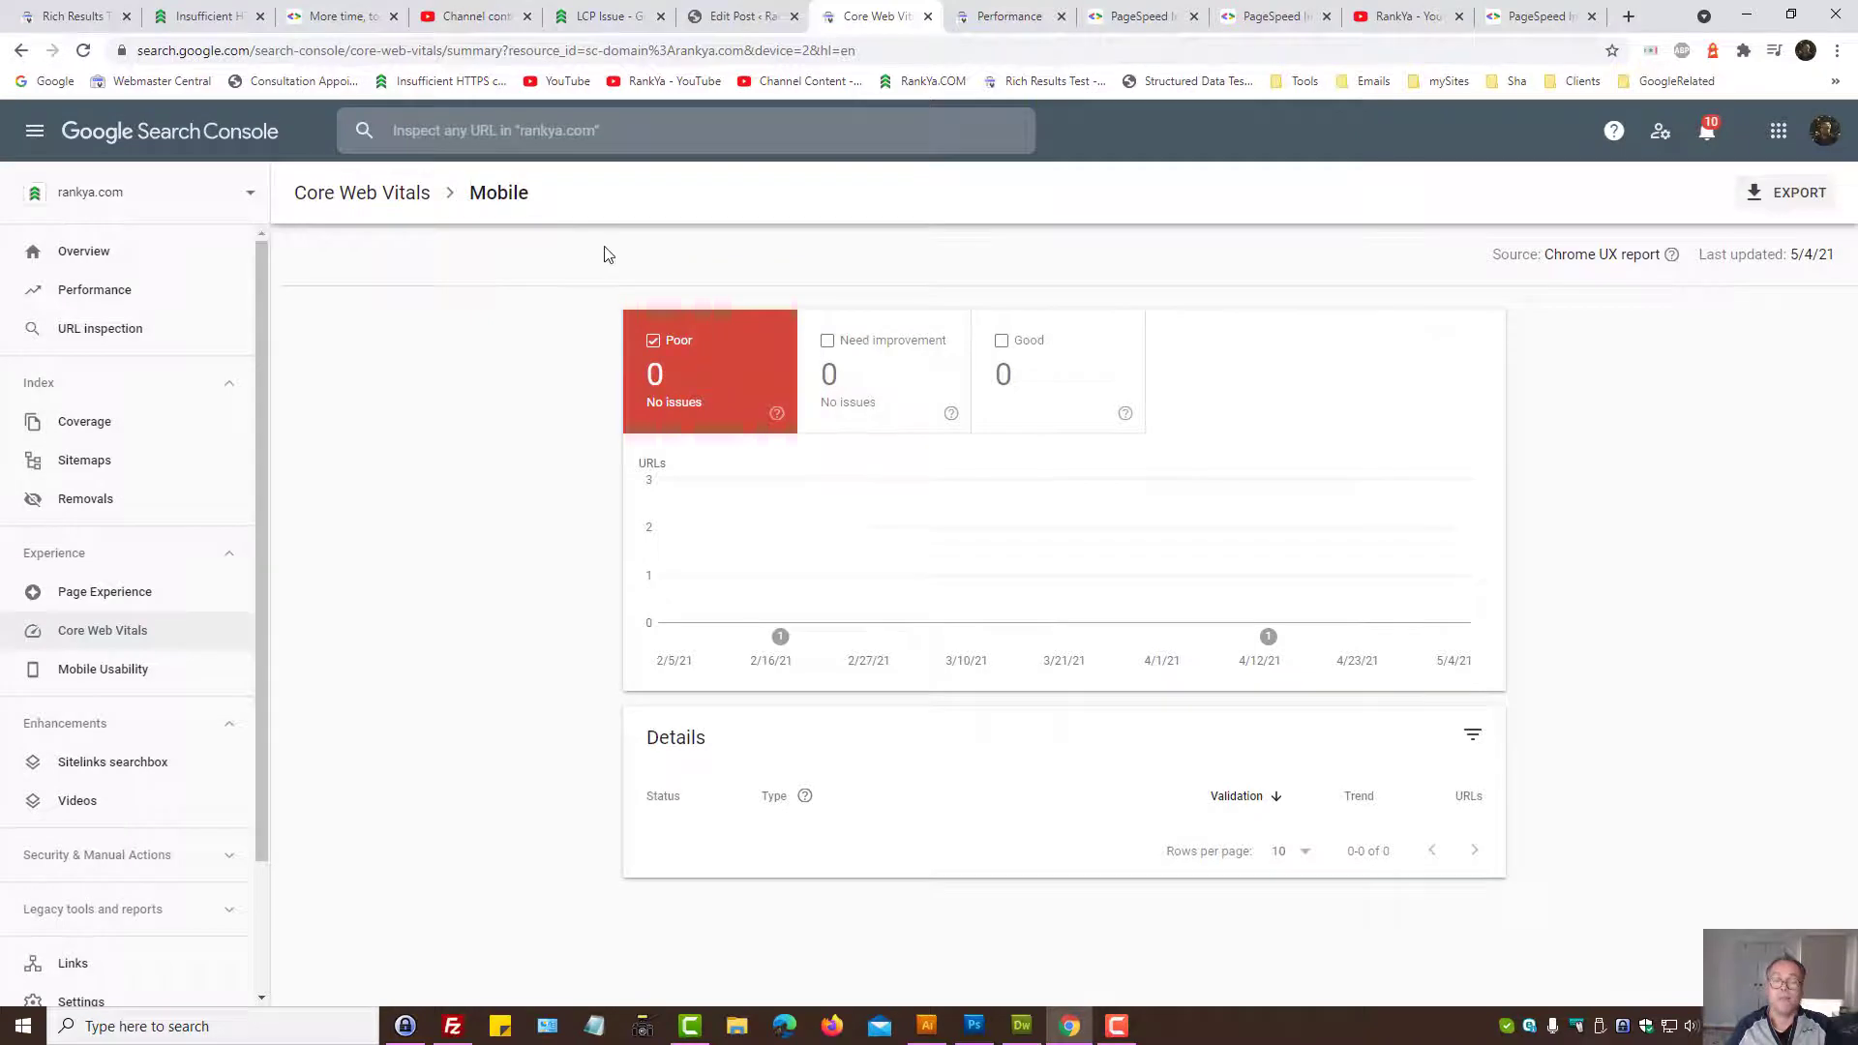
# Step: Return to the LCP Issue article and bring up DevTools on the Lighthouse panel
pyautogui.click(588, 15)
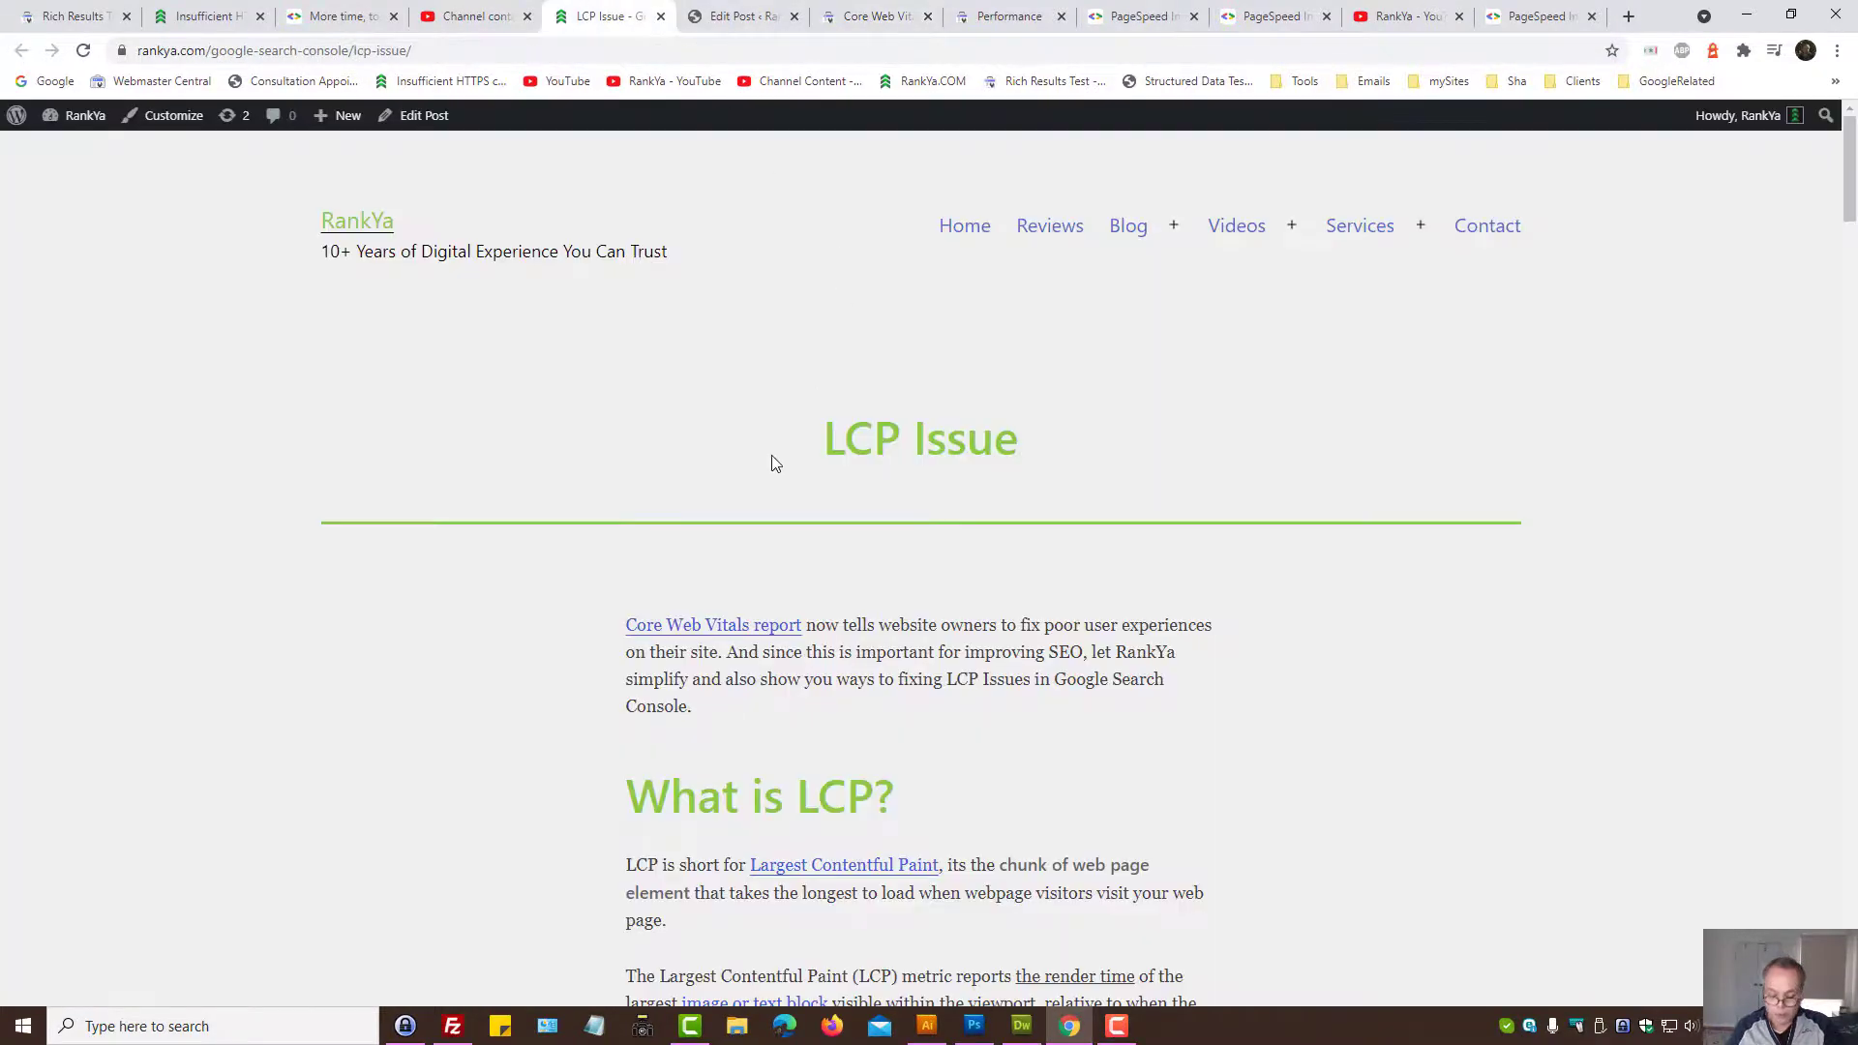
pyautogui.press('F12')
# Step: Preview the article at iPhone 6/7/8 size, enlarge the preview, then close DevTools
pyautogui.click(40, 558)
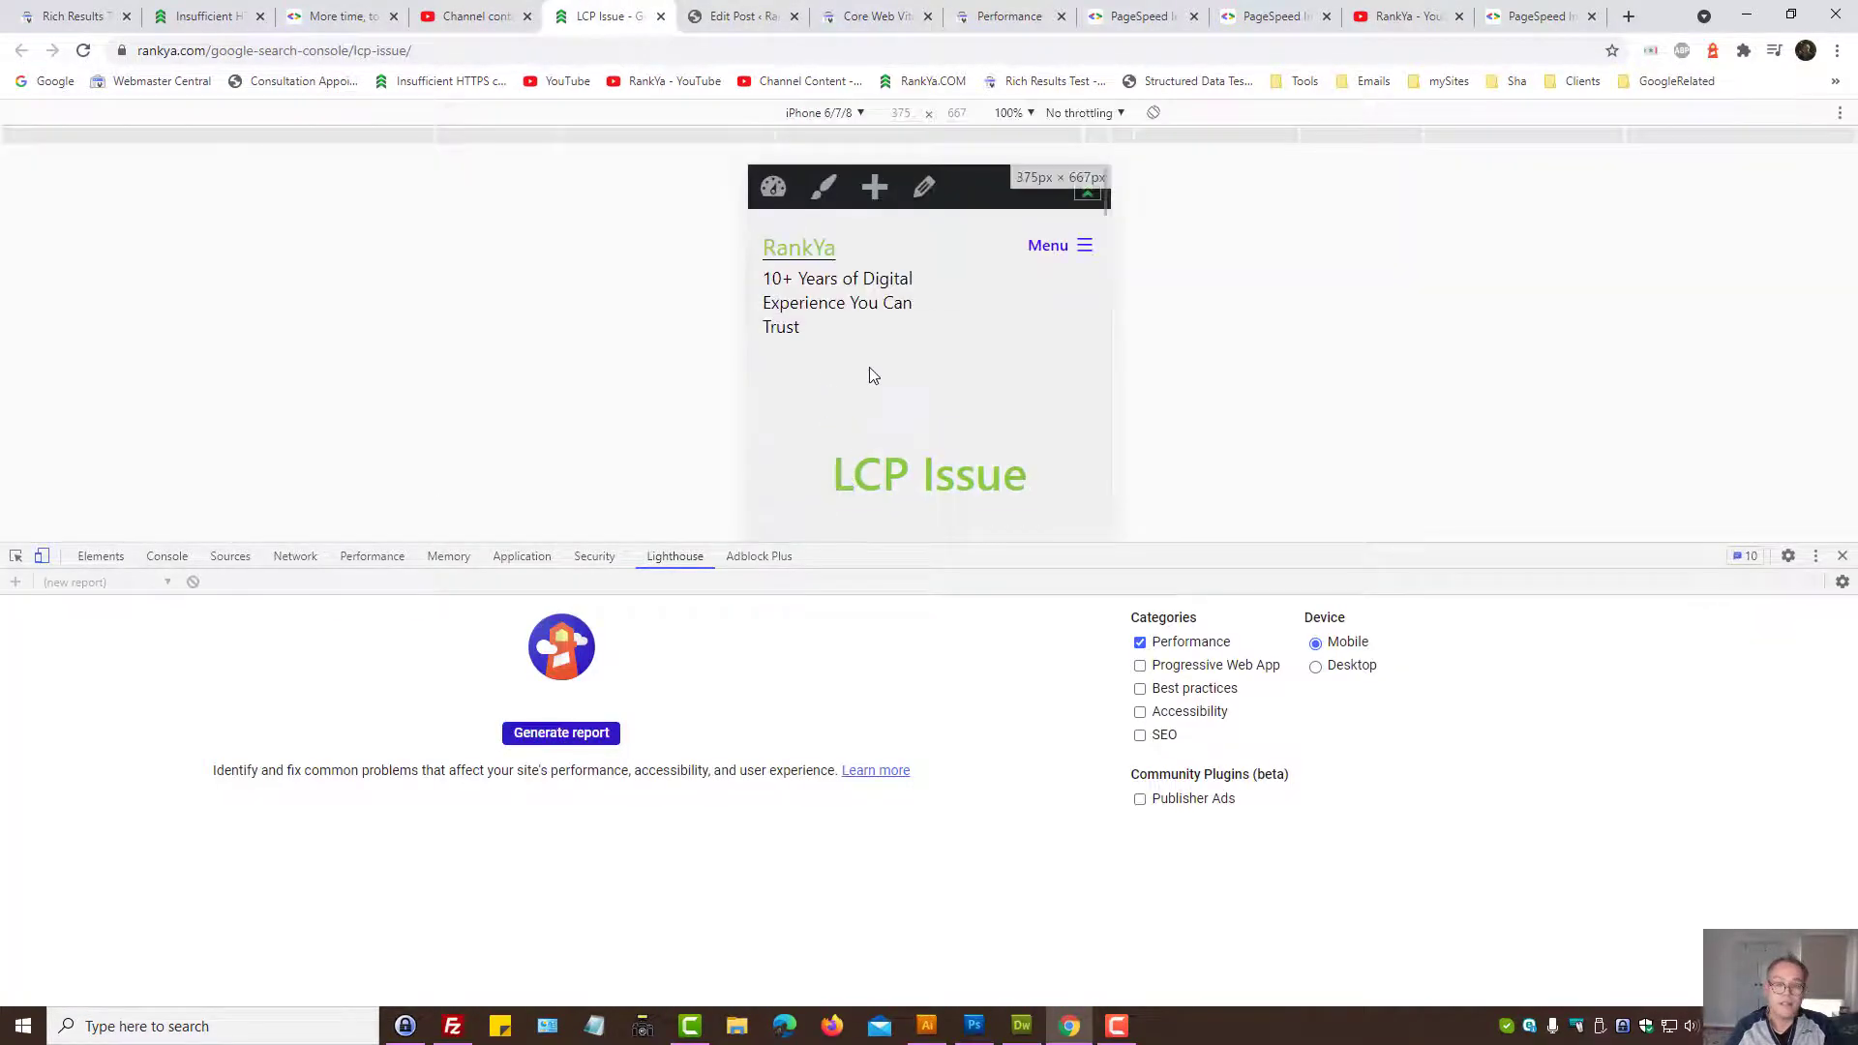
pyautogui.moveTo(1014, 556); pyautogui.dragTo(1035, 704)
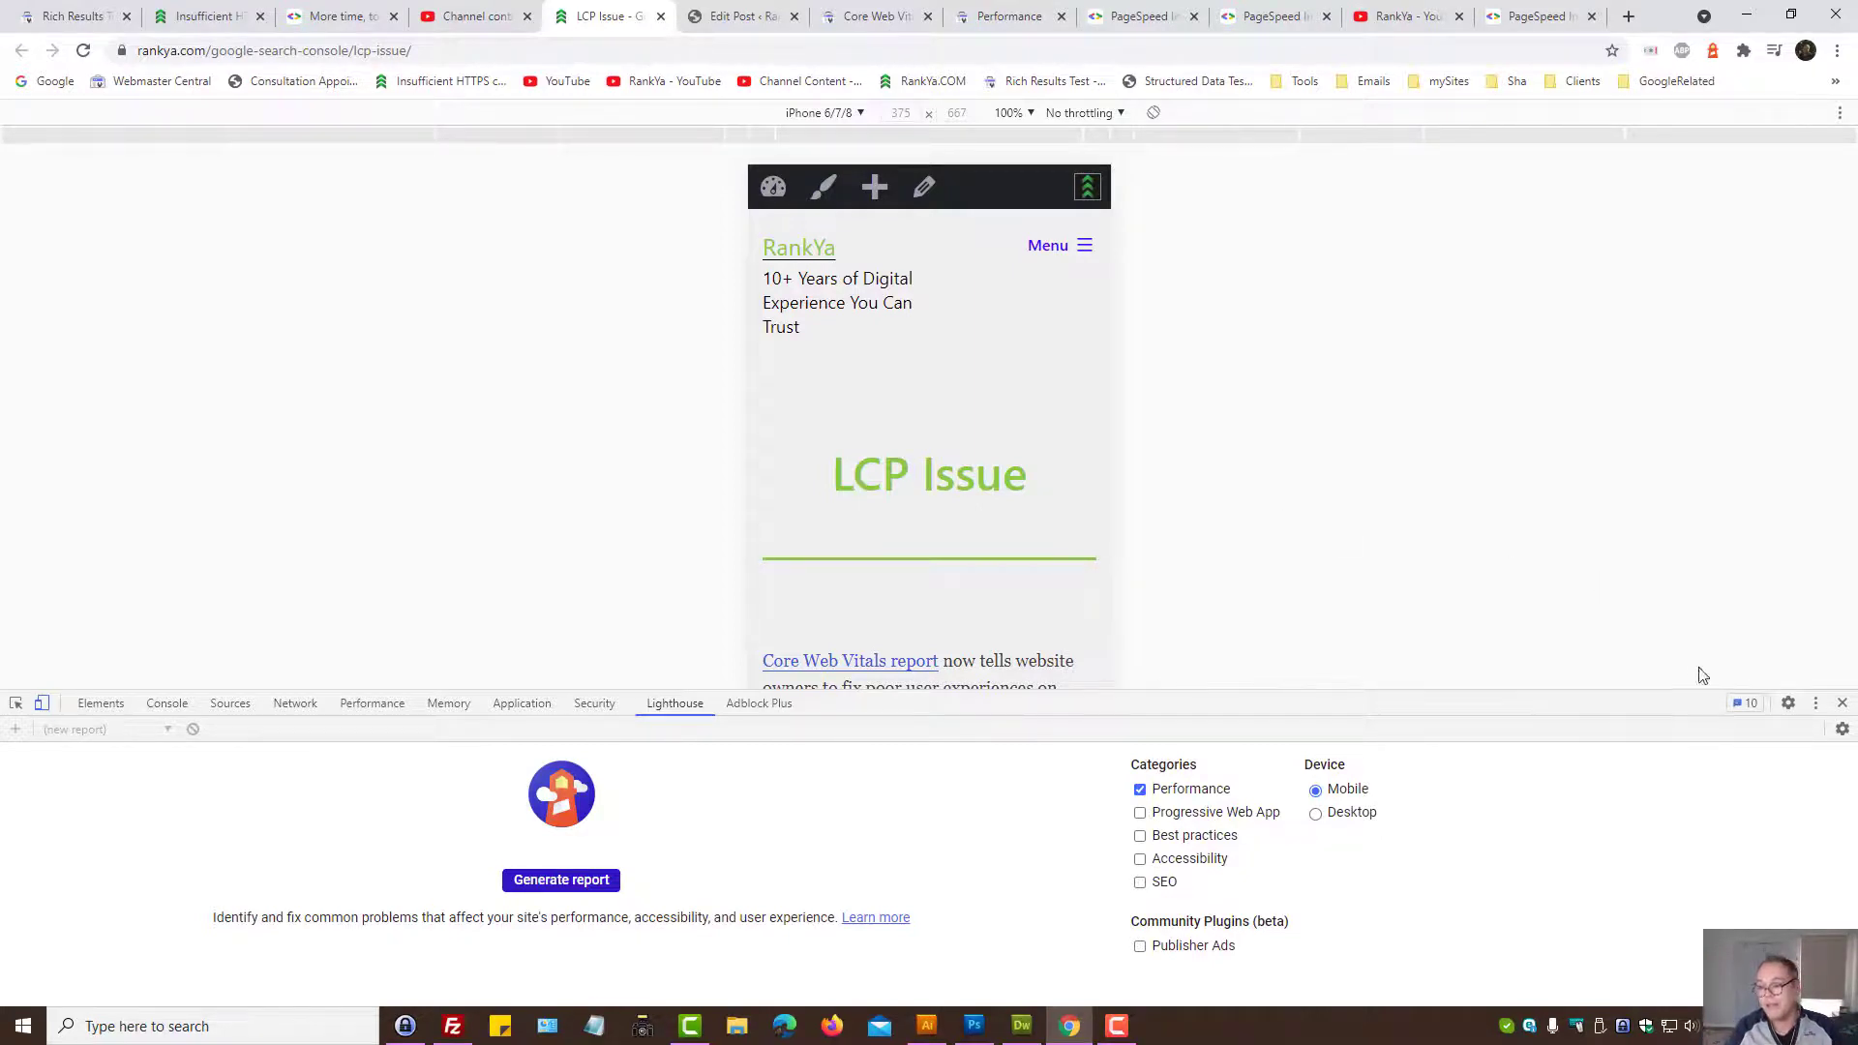
pyautogui.click(1841, 705)
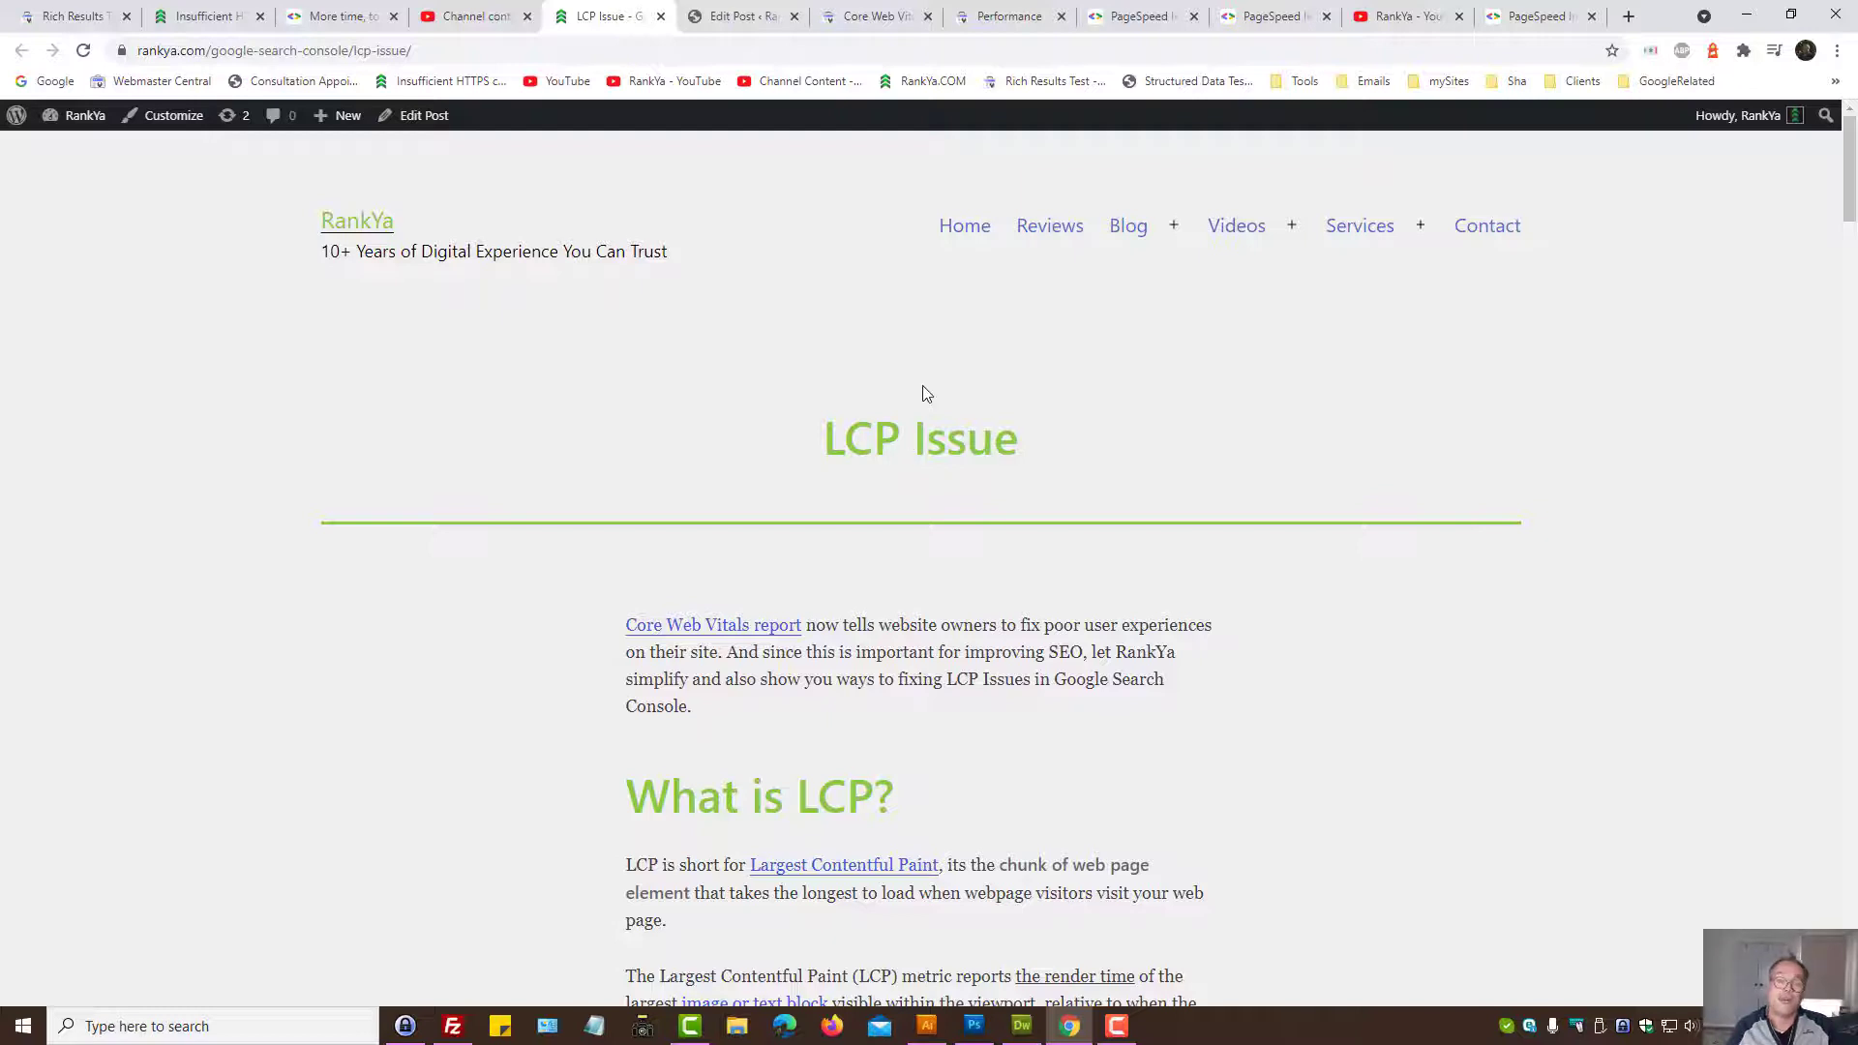
# Step: Revisit the Core Web Vitals overview showing 57 poor desktop URLs, checking the article briefly
pyautogui.click(875, 16)
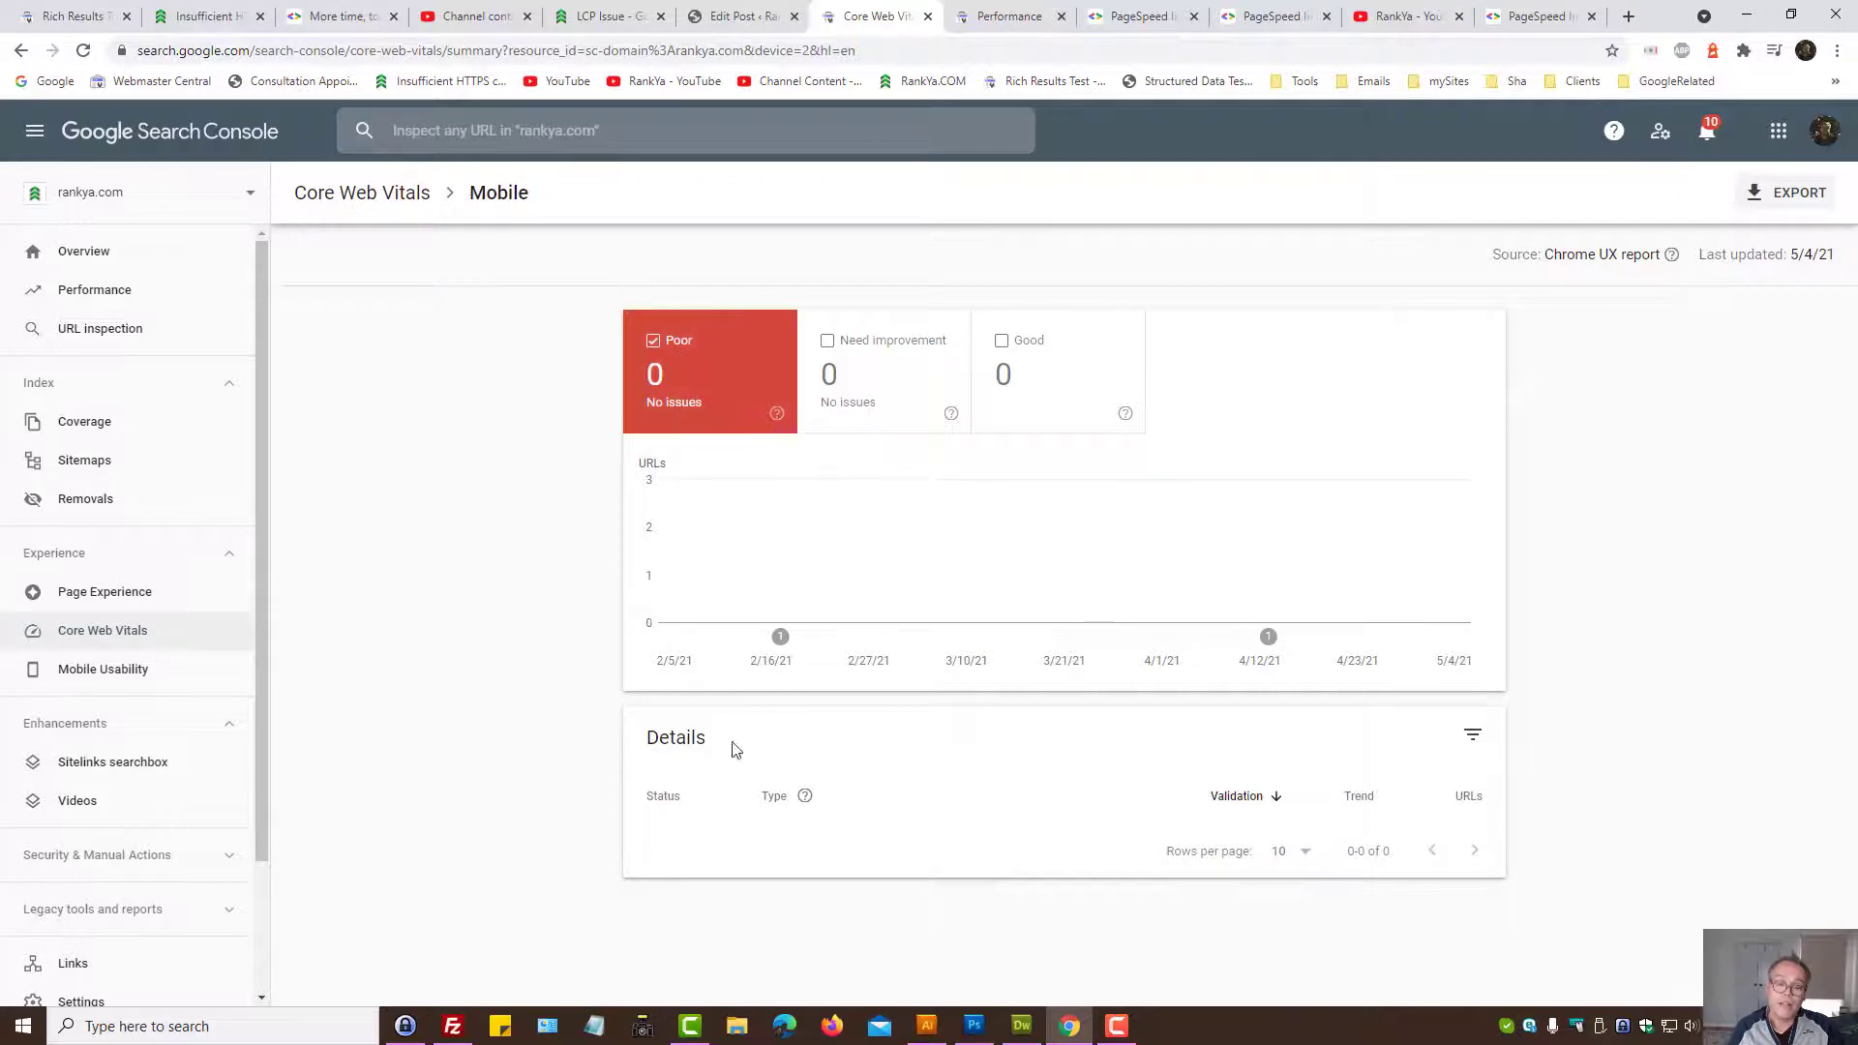
pyautogui.click(361, 203)
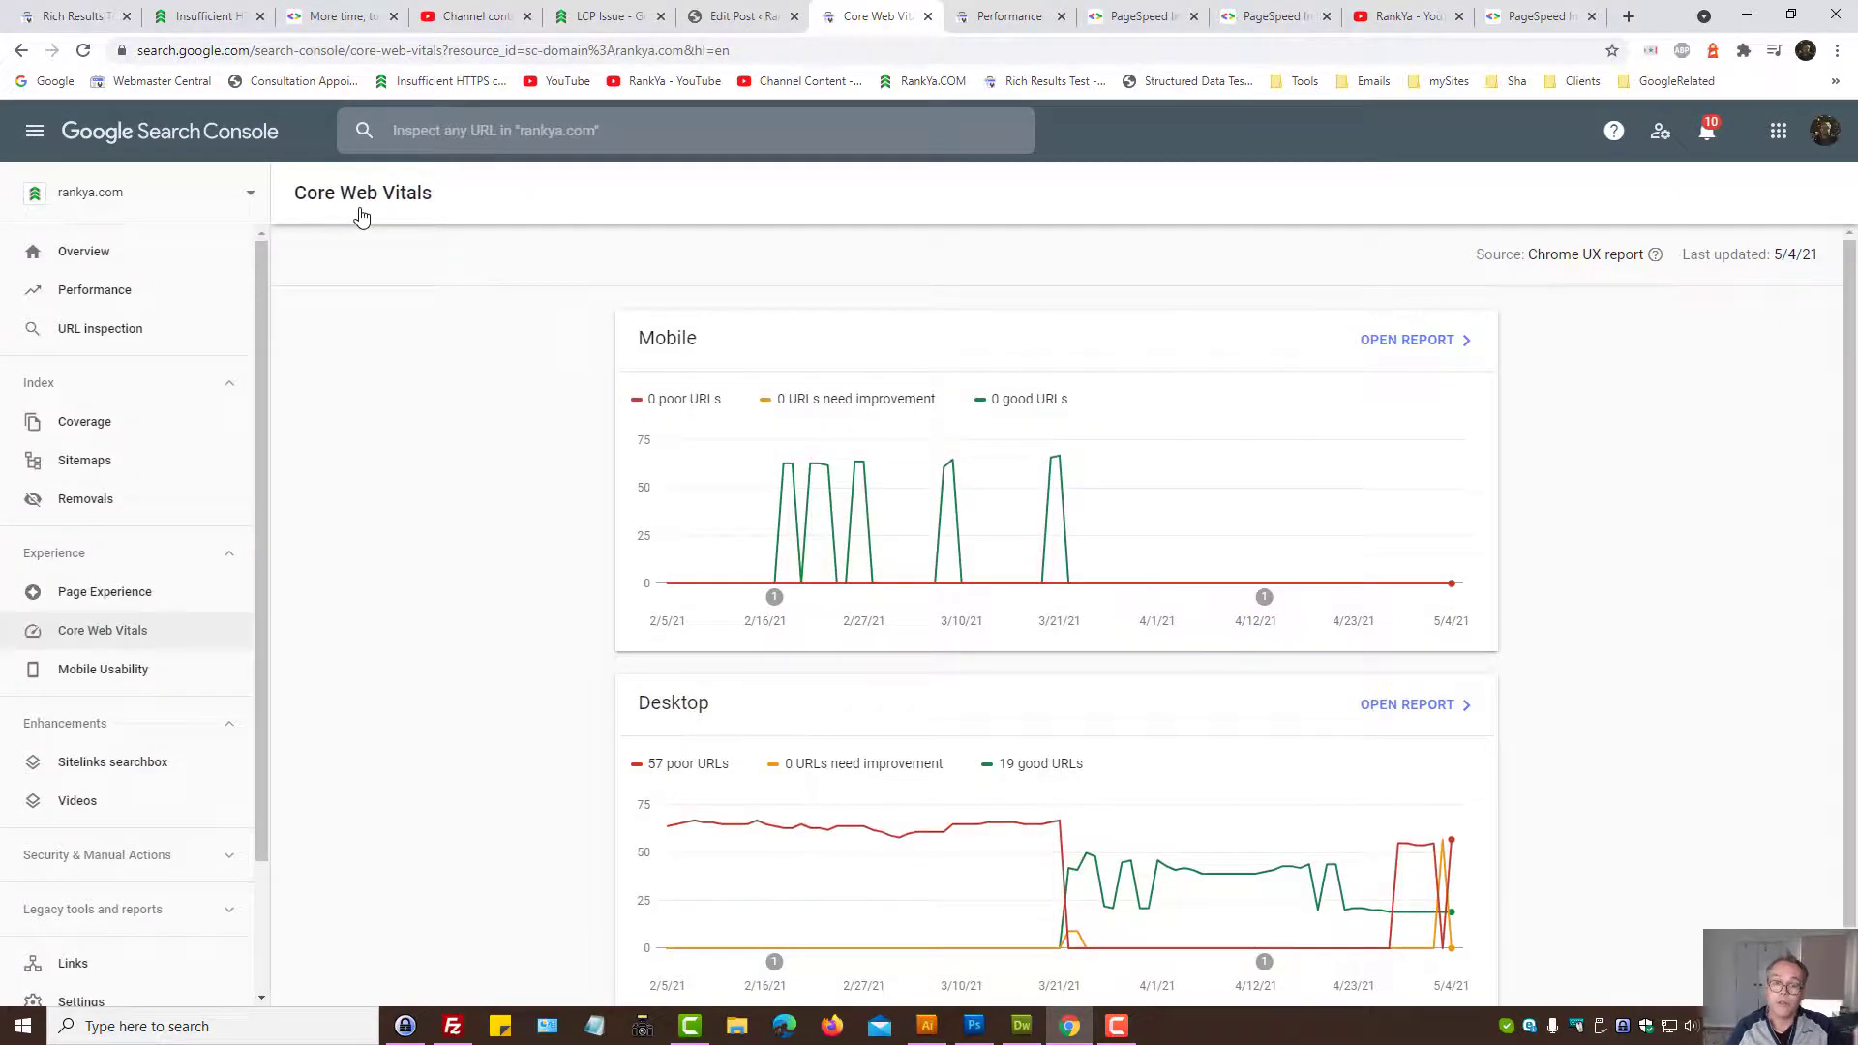
pyautogui.scroll(-1, 453, 411)
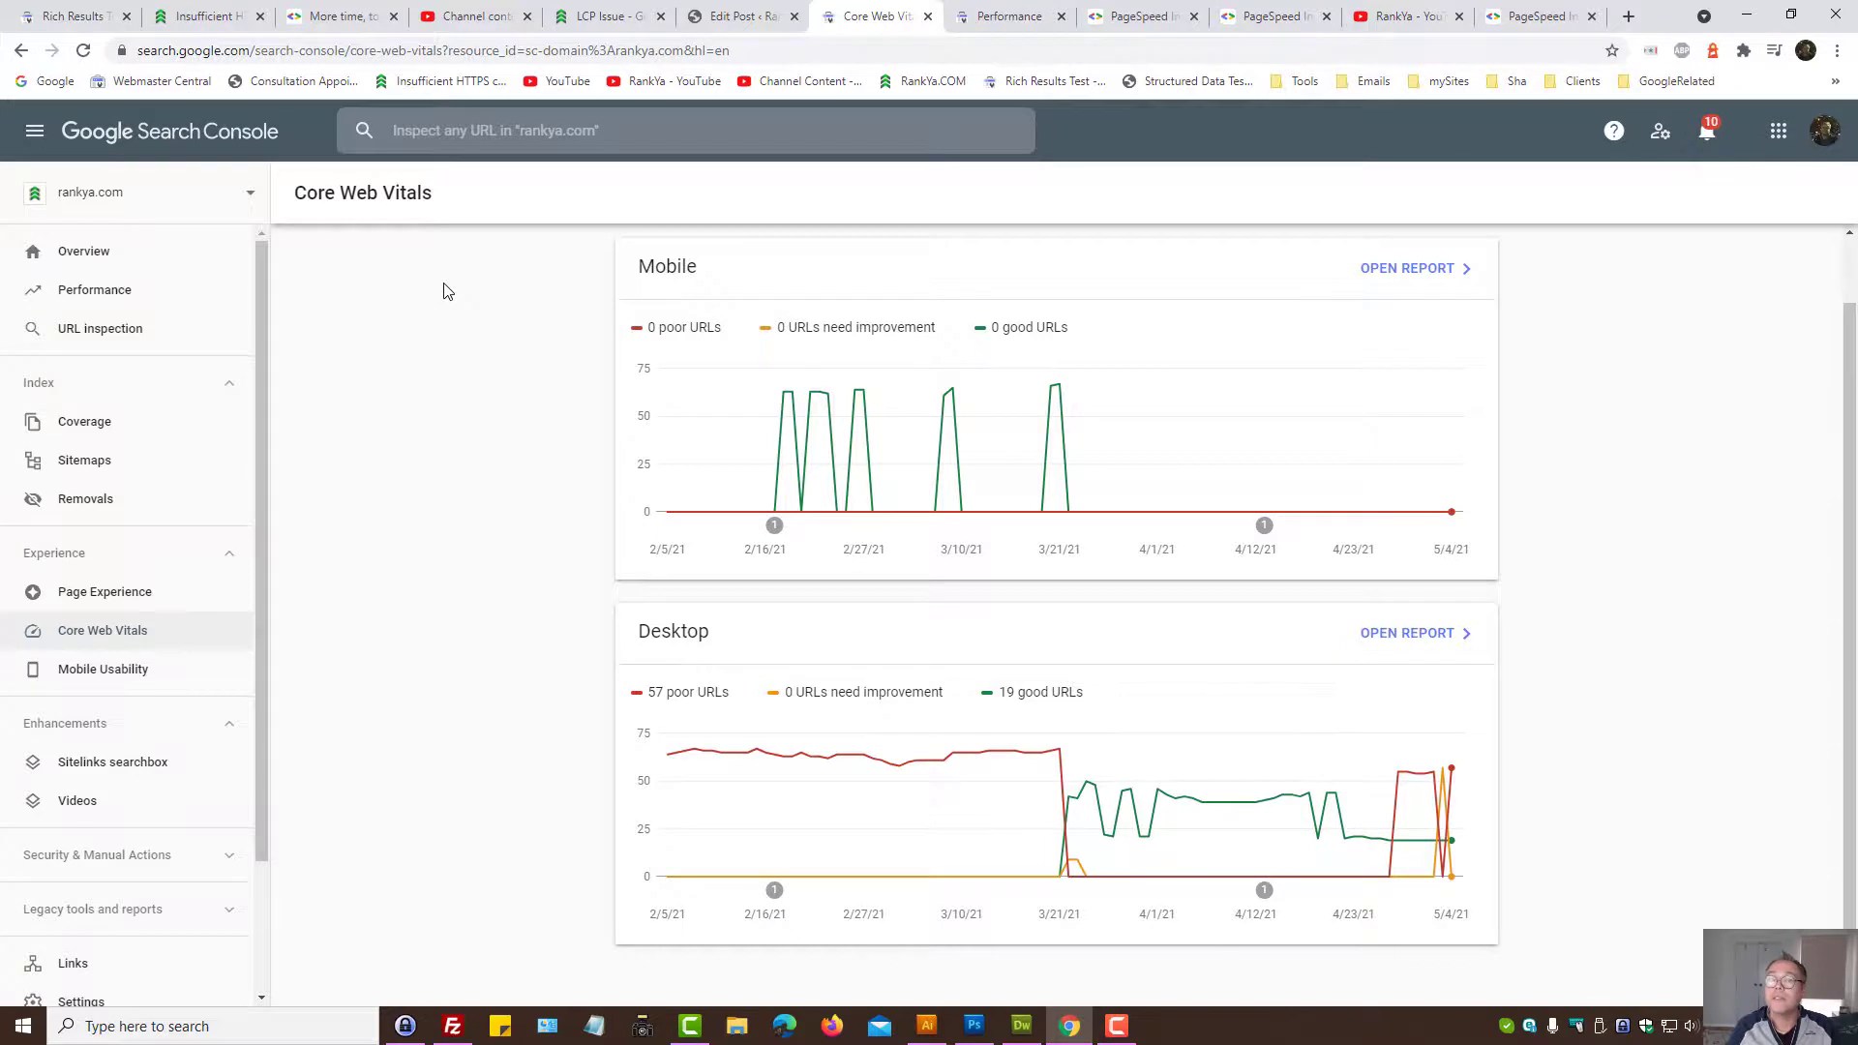
pyautogui.click(627, 15)
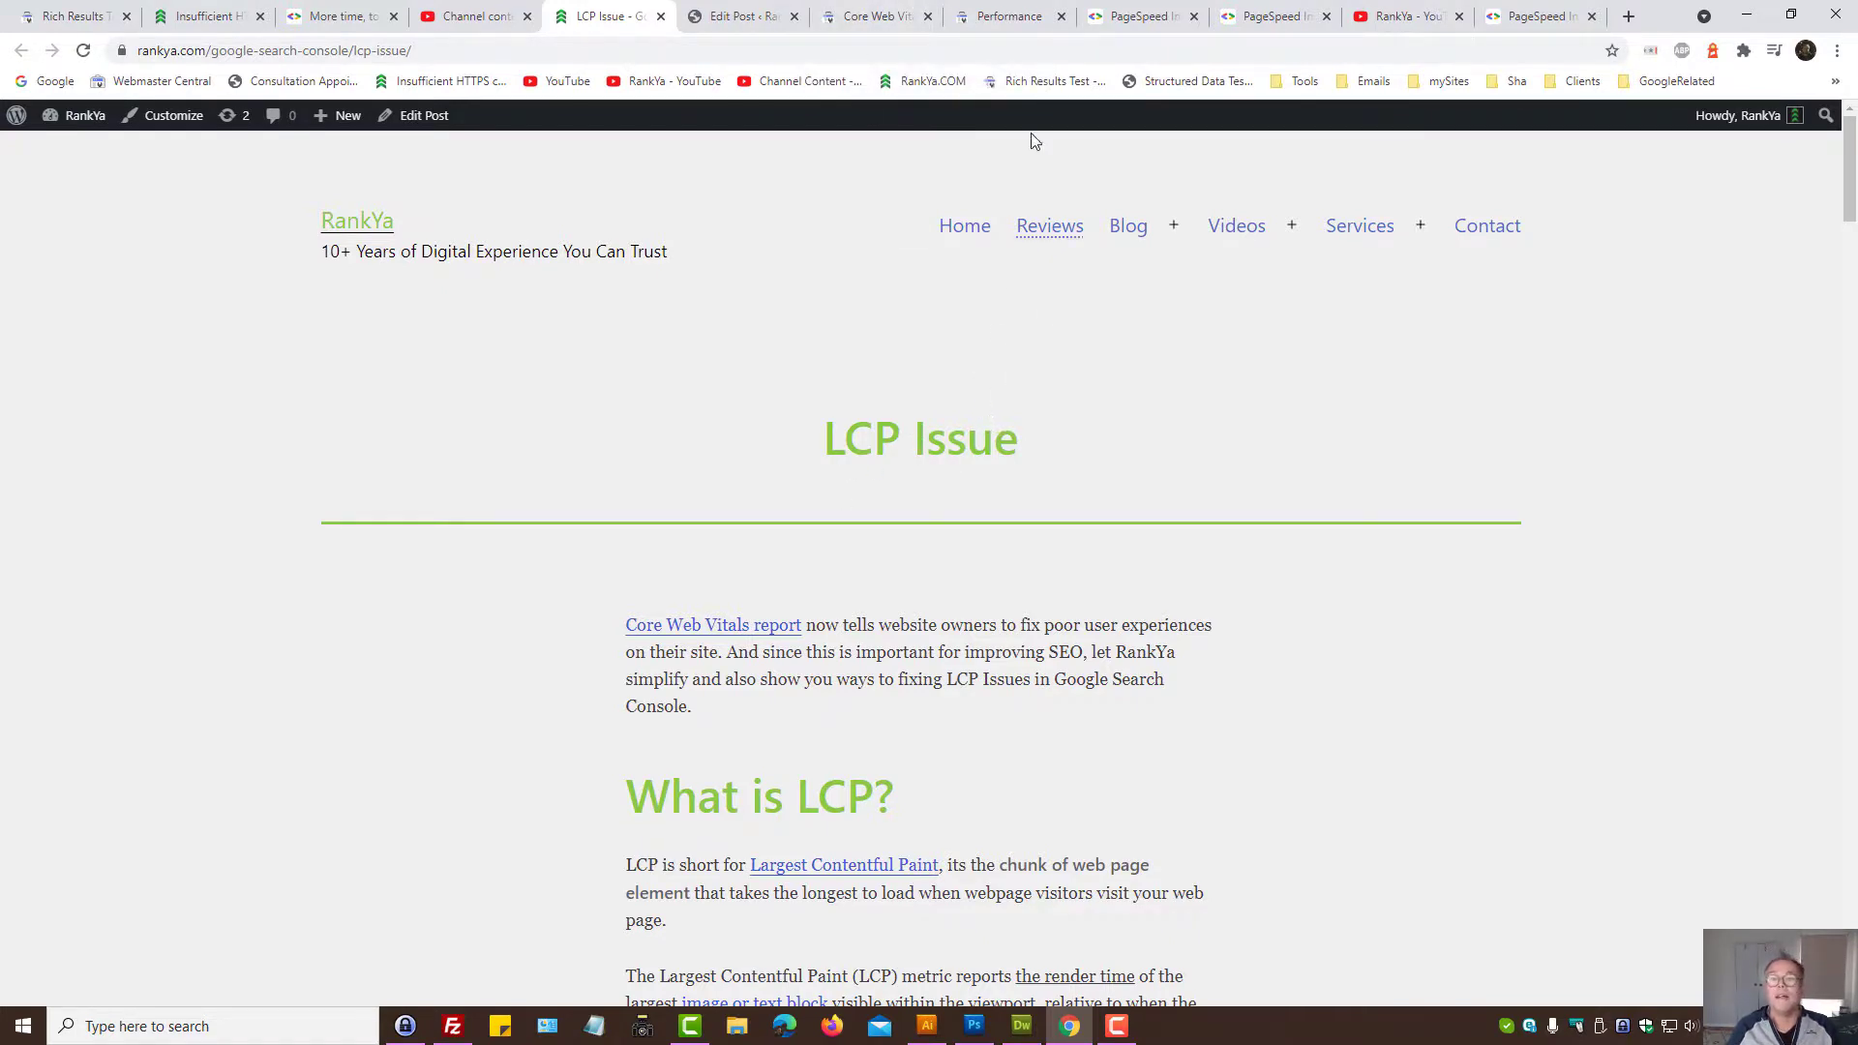
pyautogui.click(879, 16)
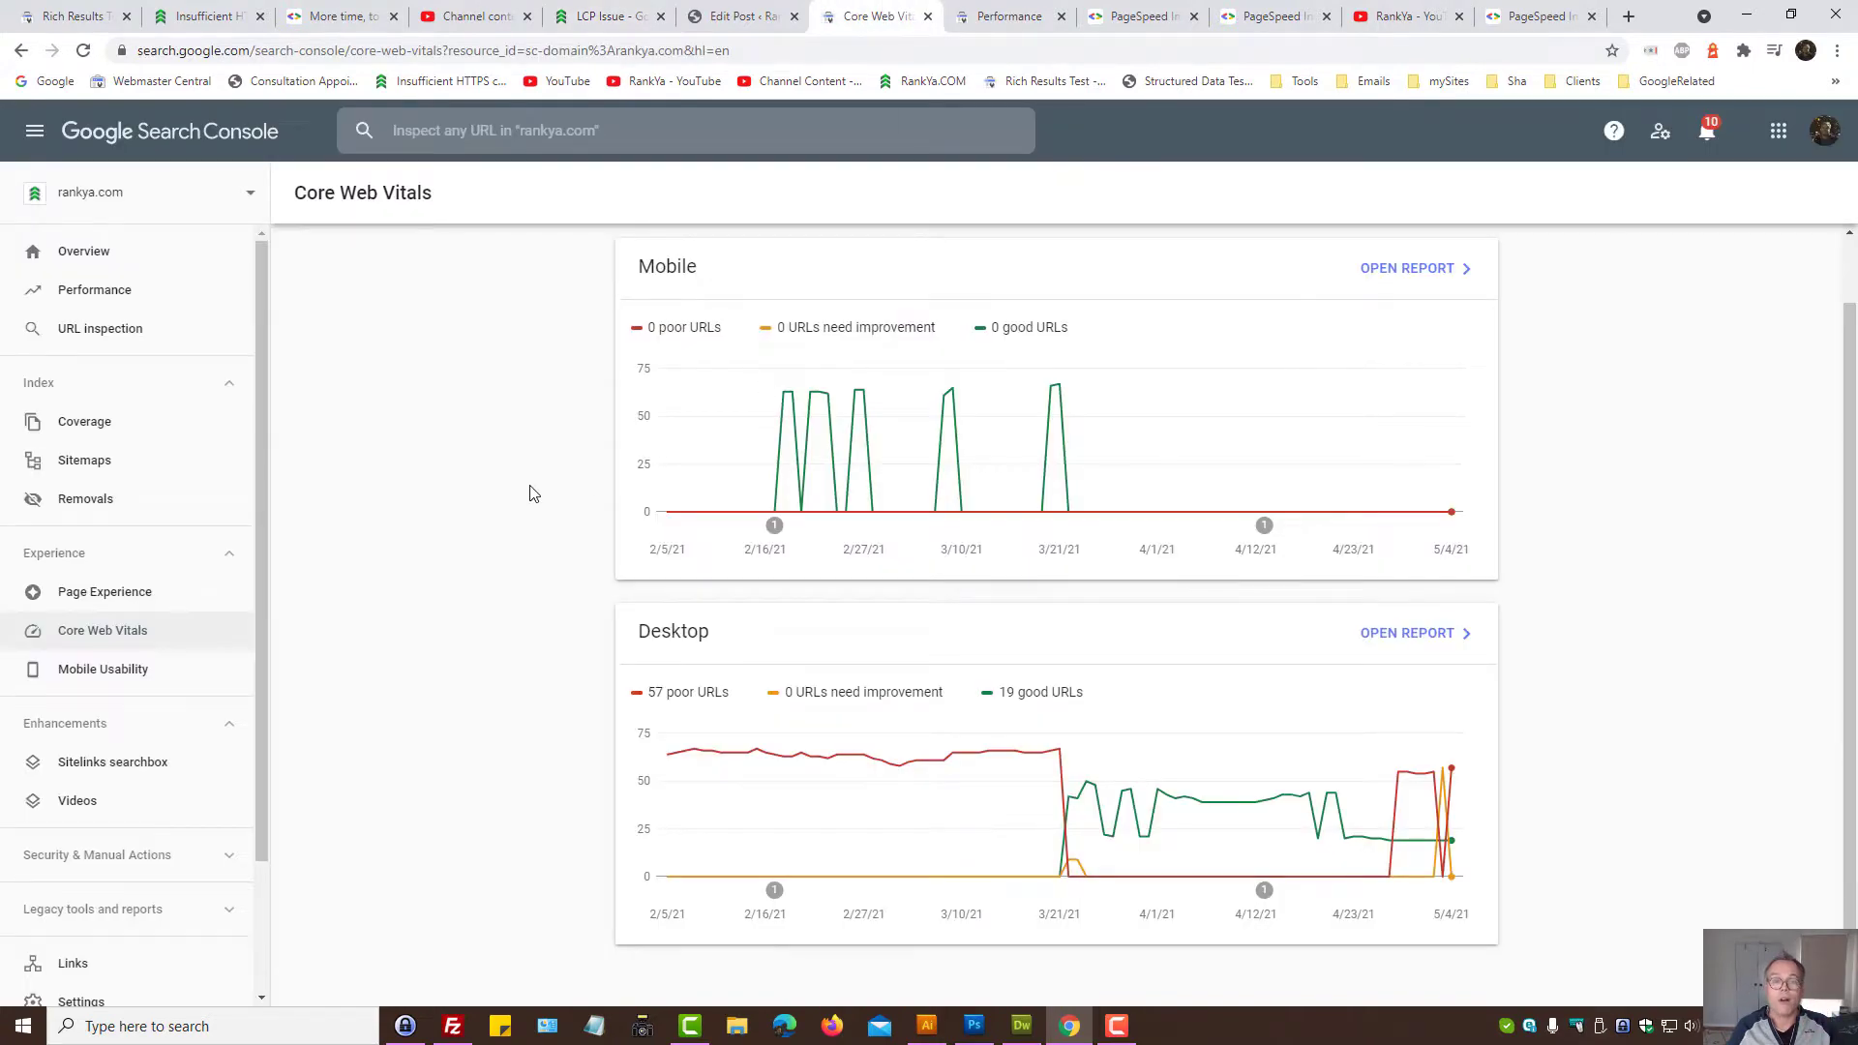
# Step: Switch to the RankYa YouTube channel page
pyautogui.click(1405, 16)
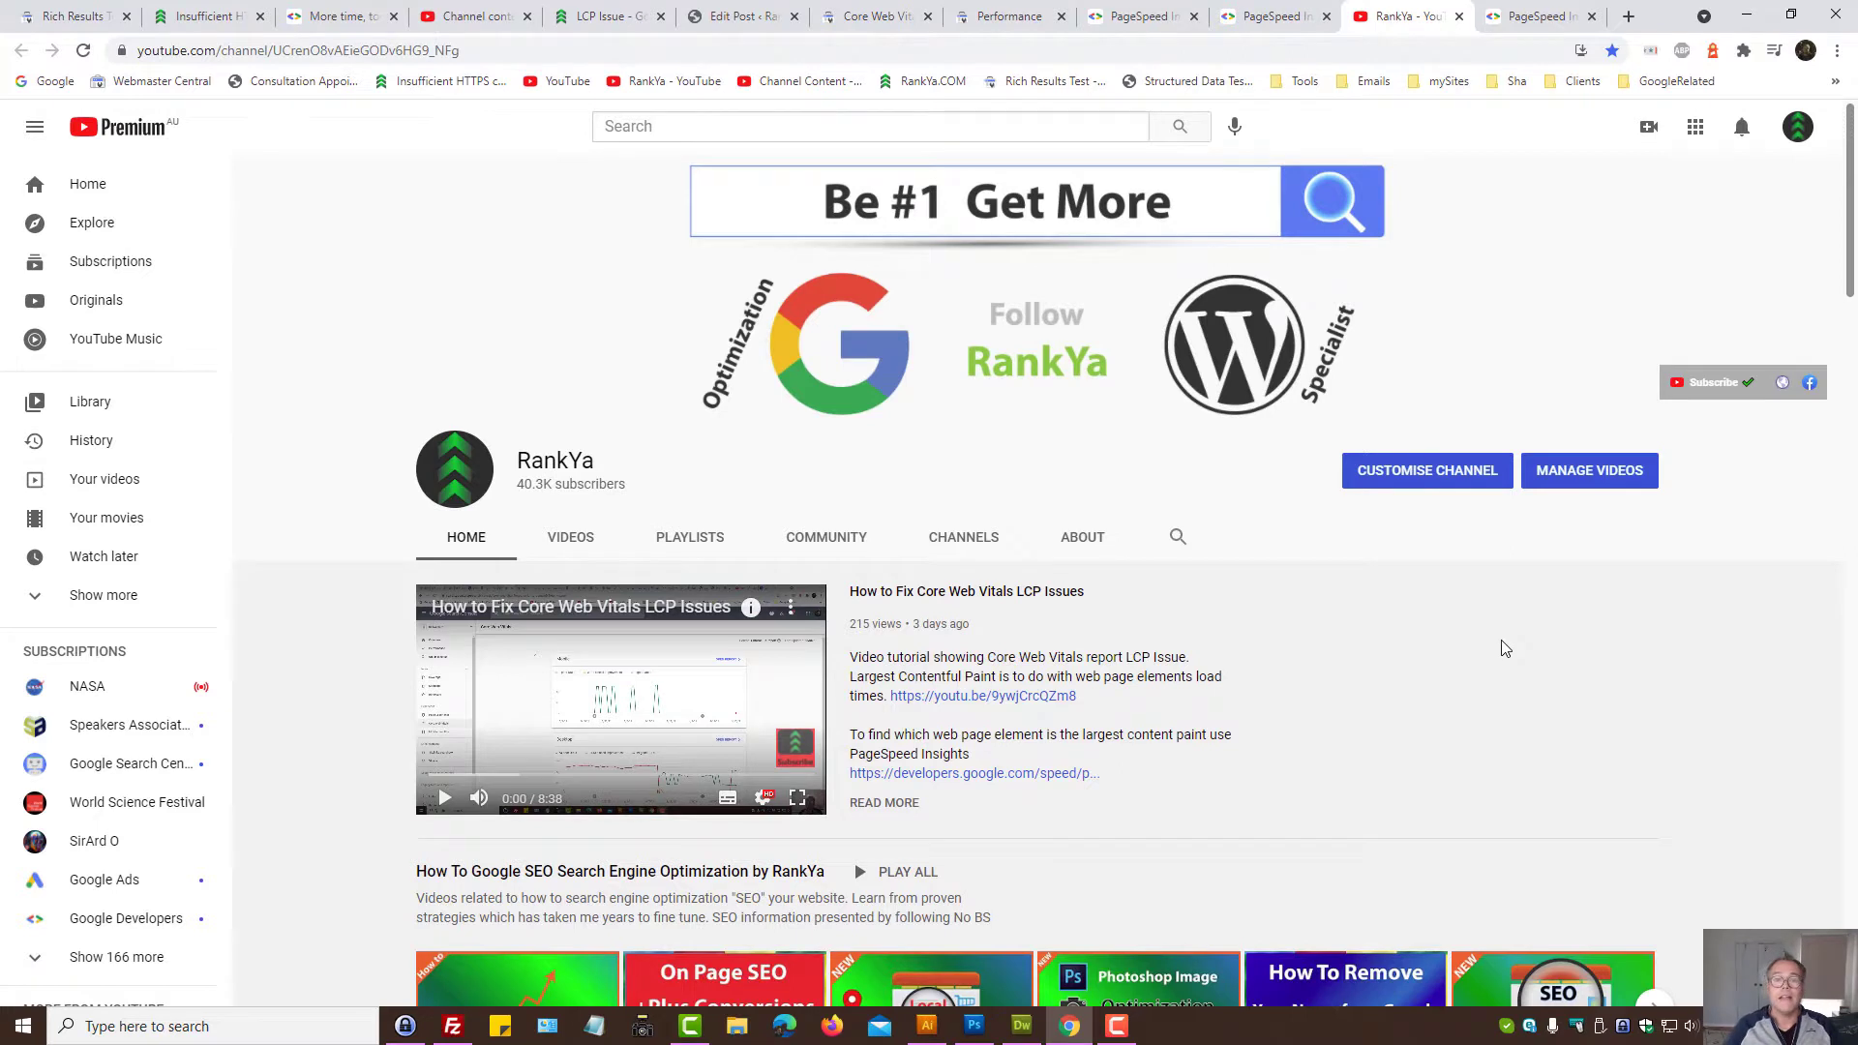